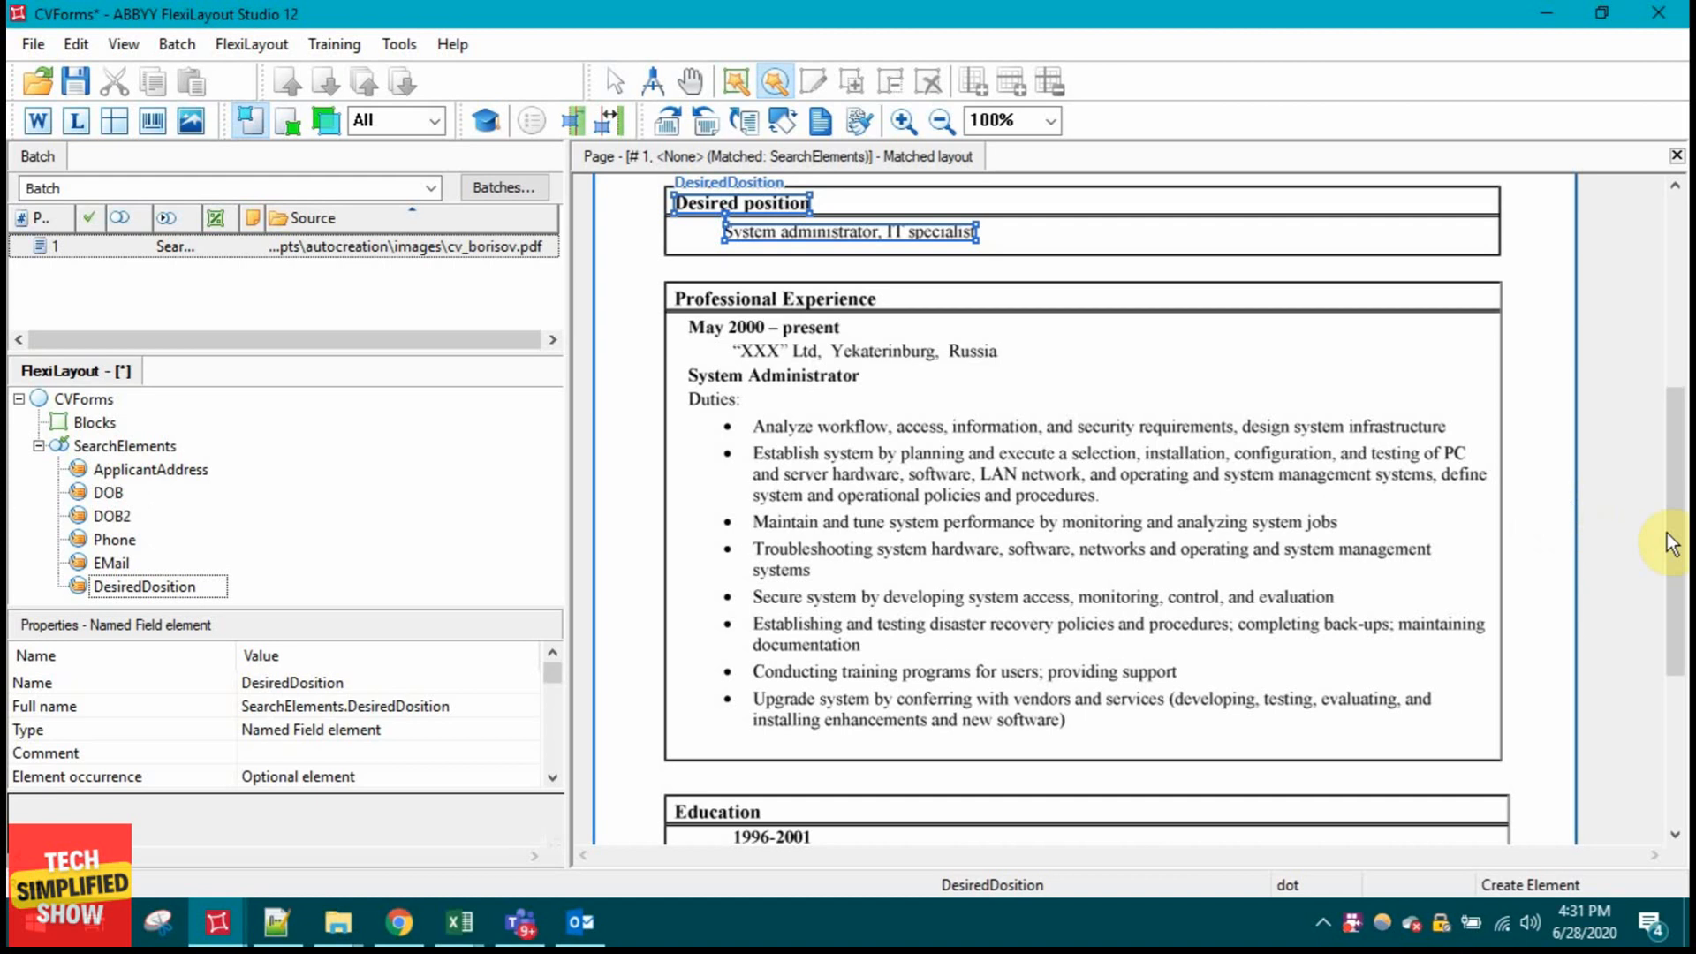
Step: Add a new Paragraph element from DesiredDosition and name it Experience
drag(1677, 569, 1680, 447)
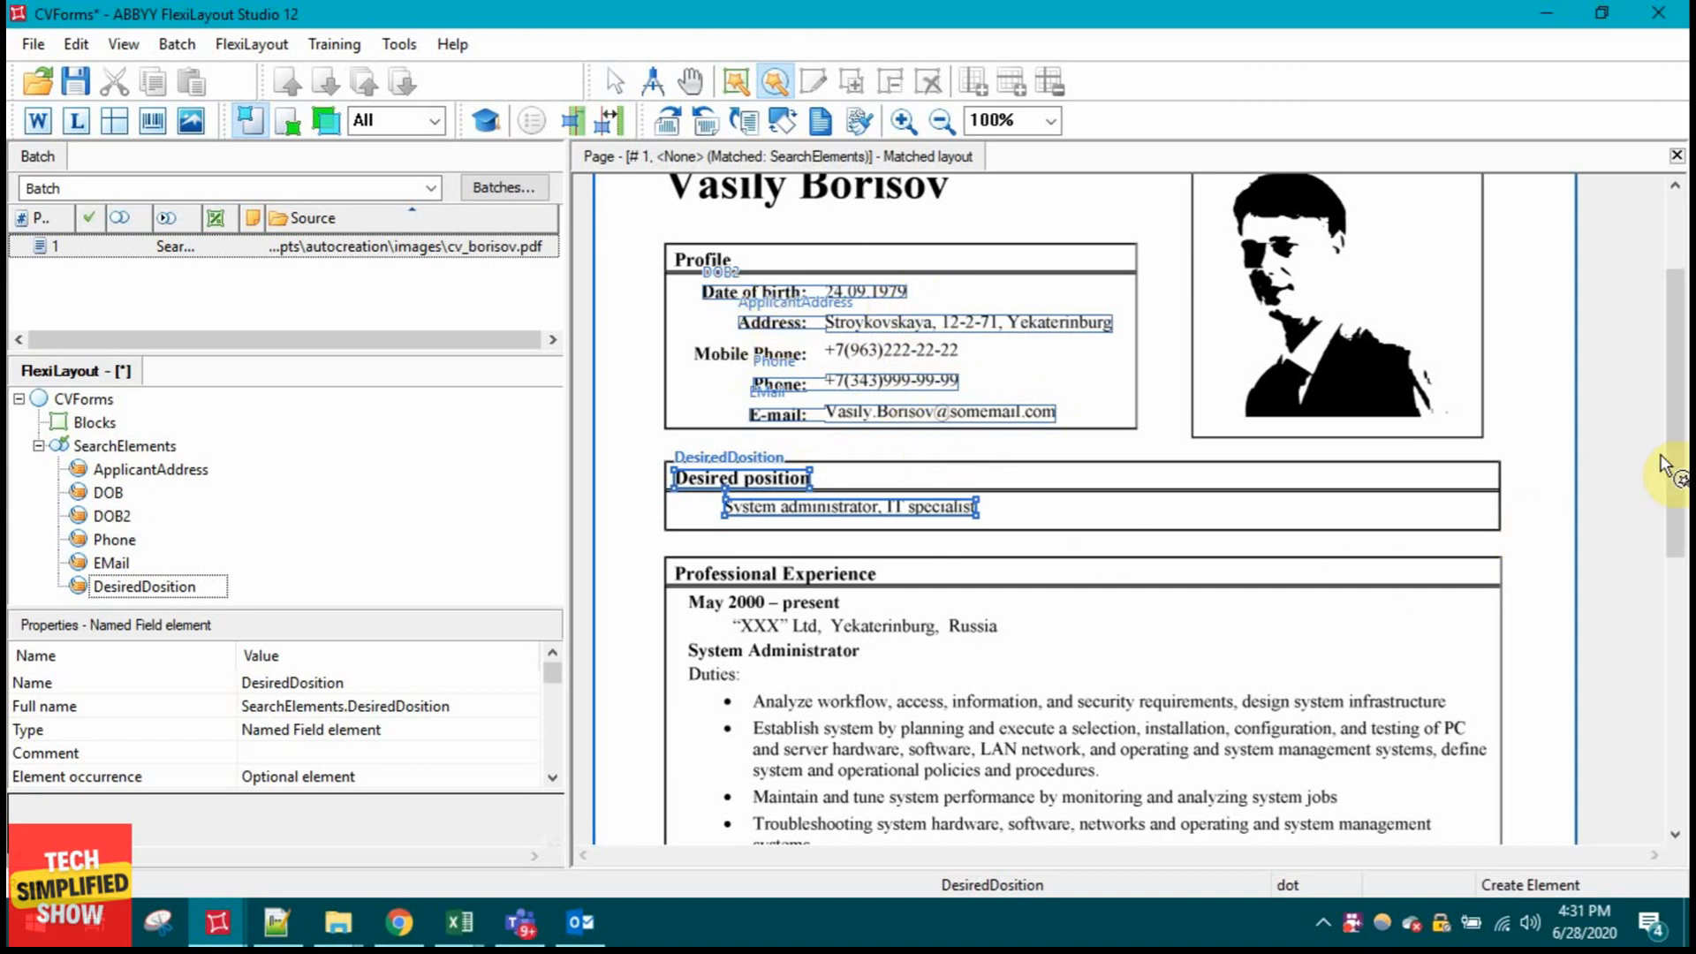
drag(1674, 474, 1678, 588)
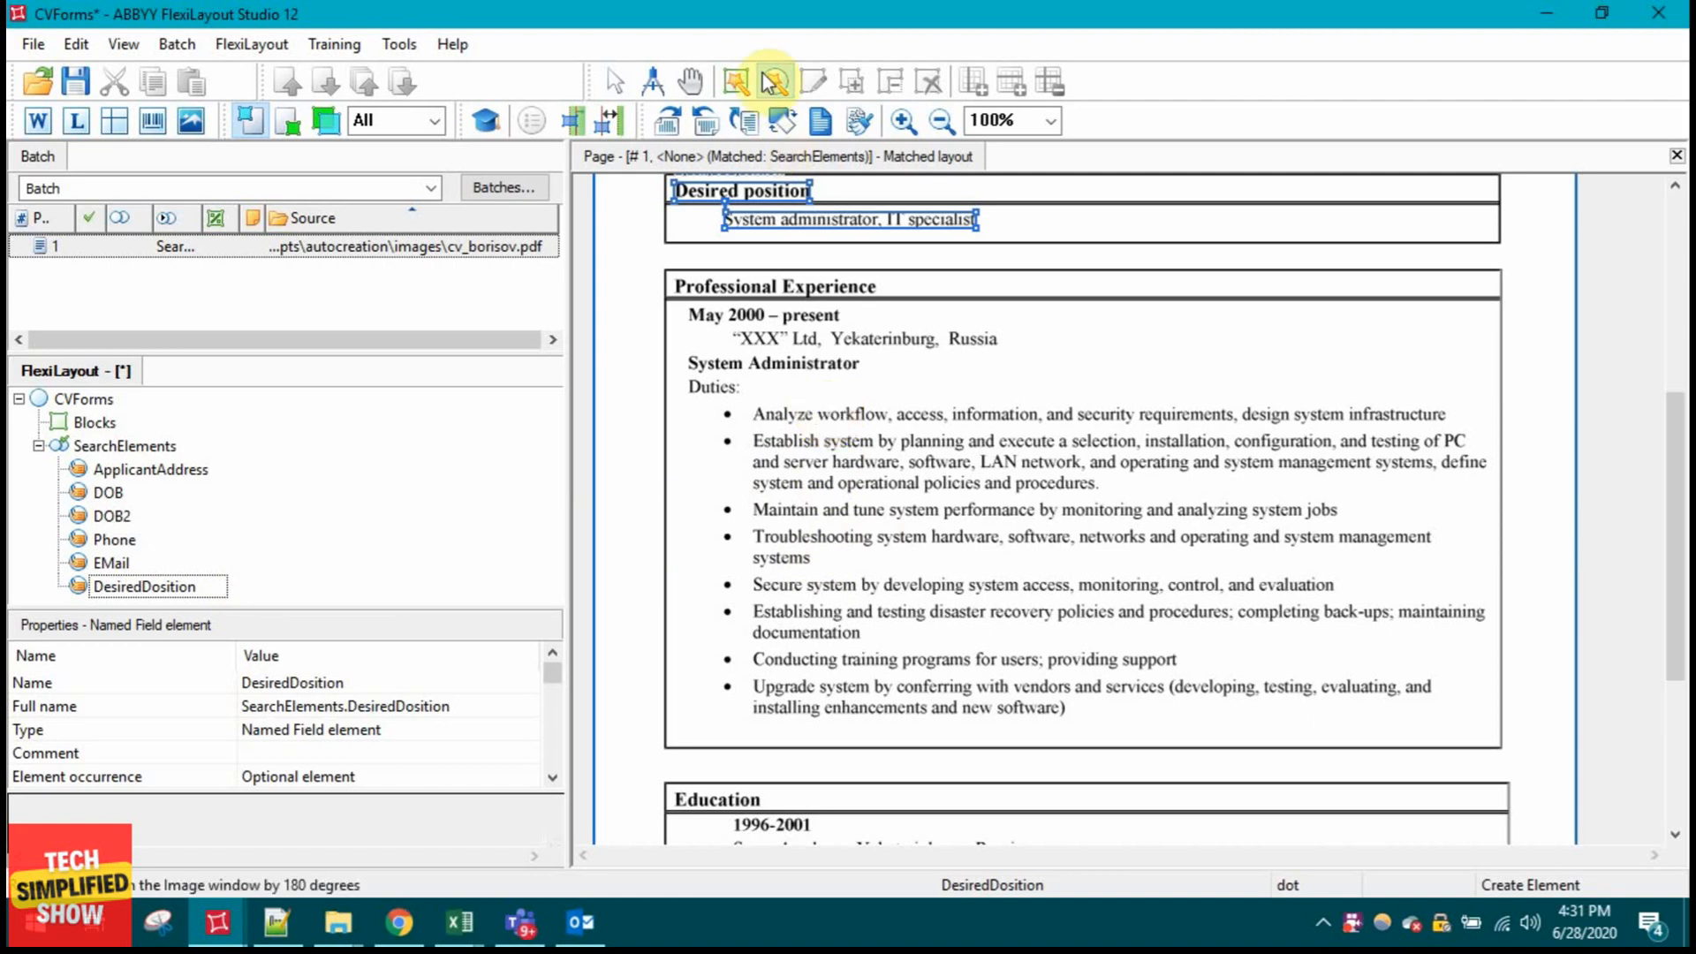
click(168, 590)
right_click(168, 593)
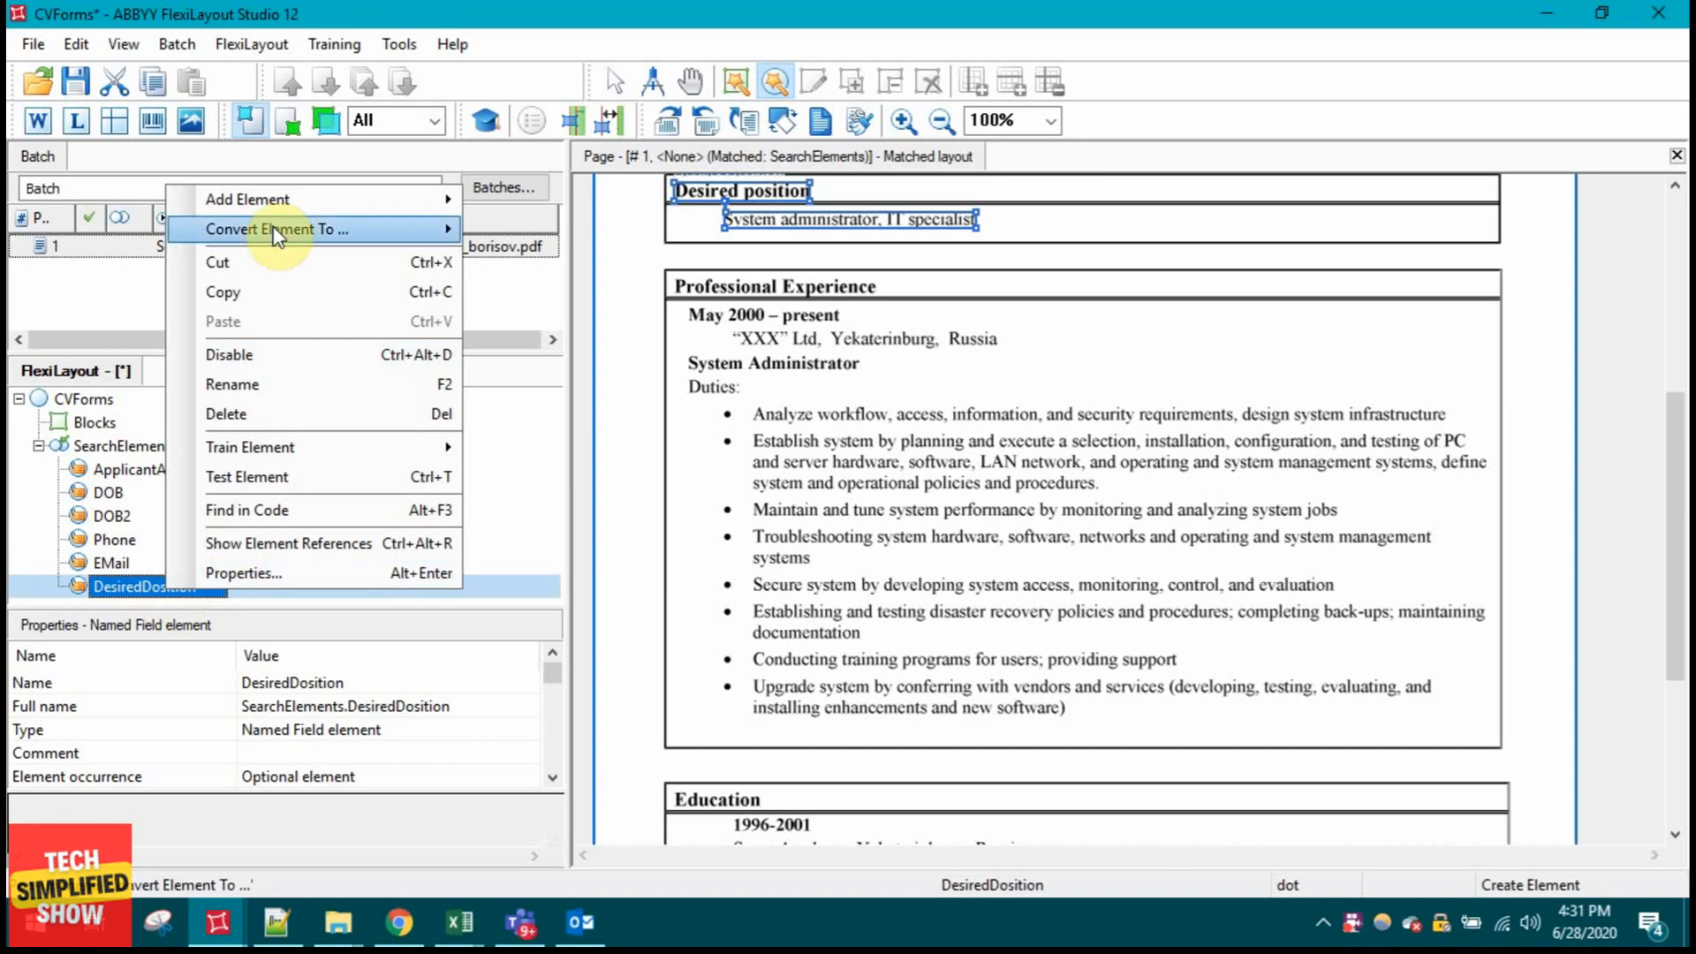
mouse_move(273, 203)
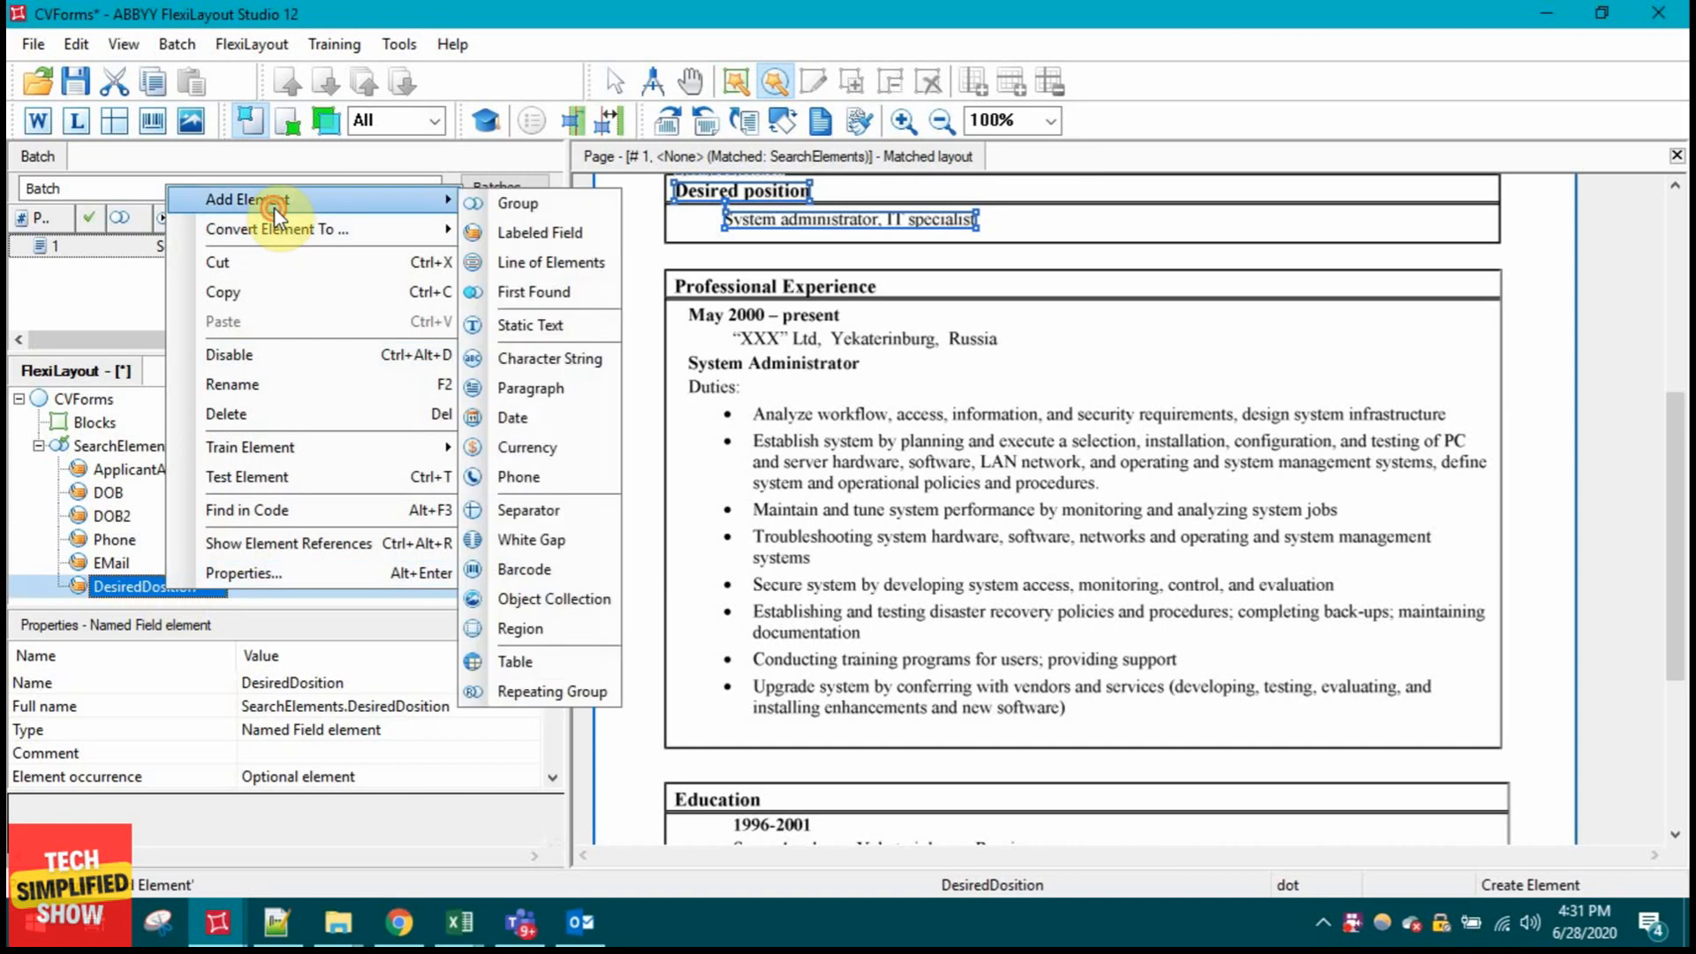
click(517, 389)
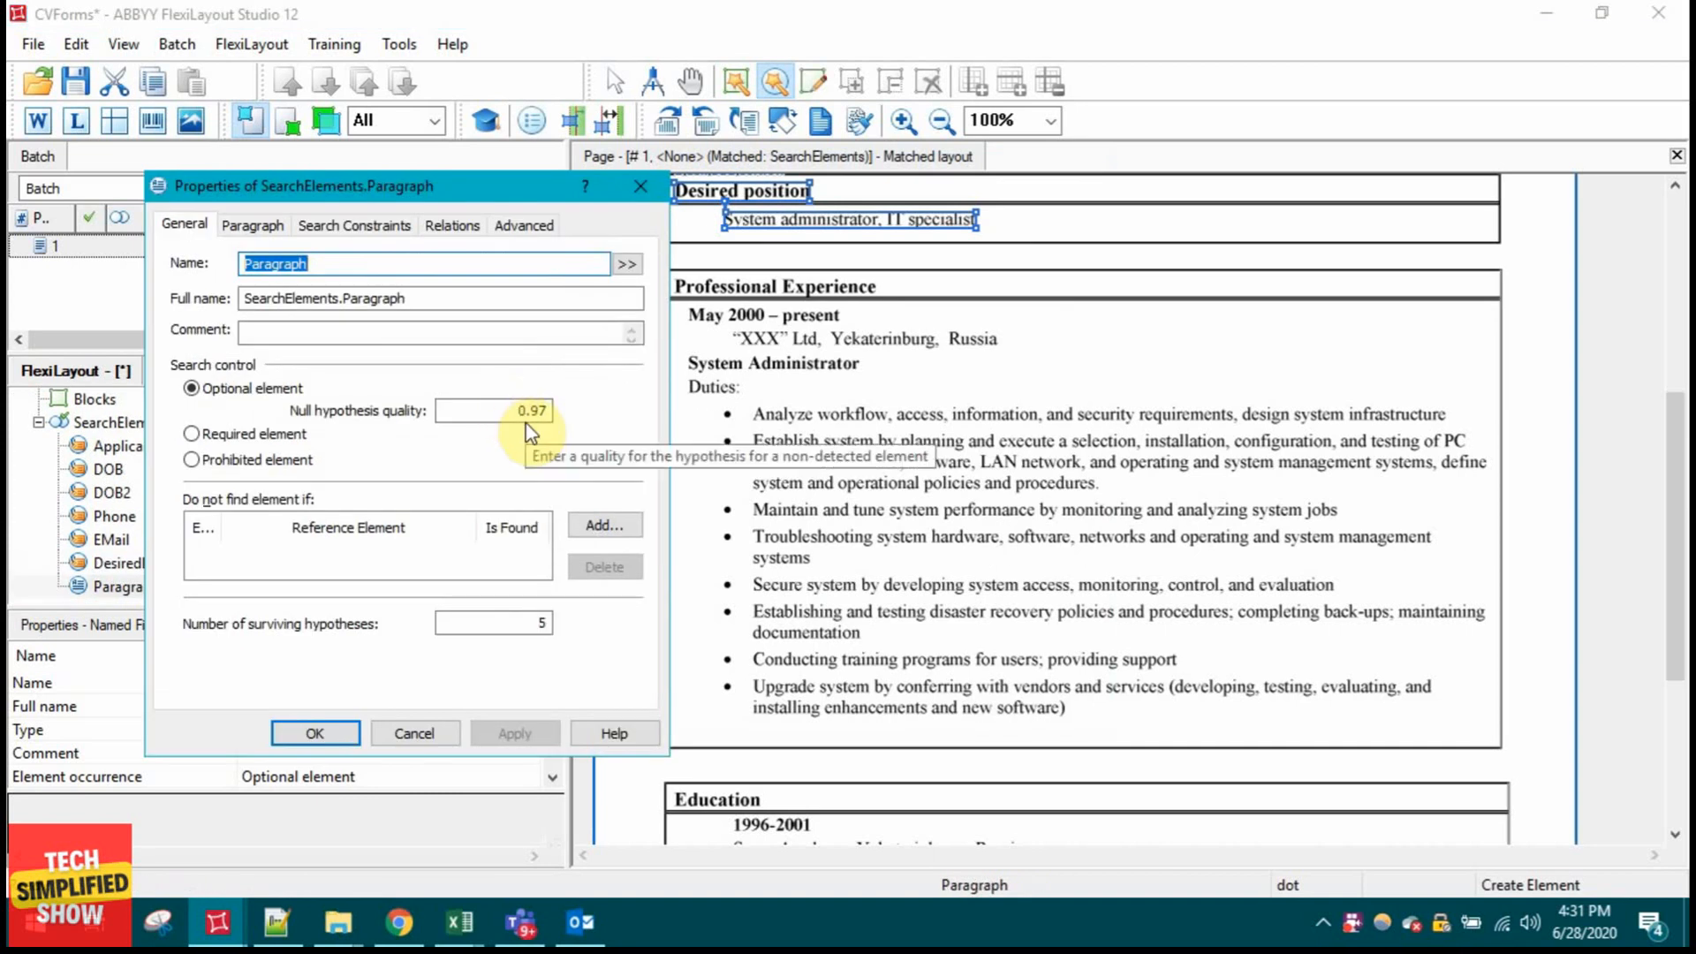
text(W)
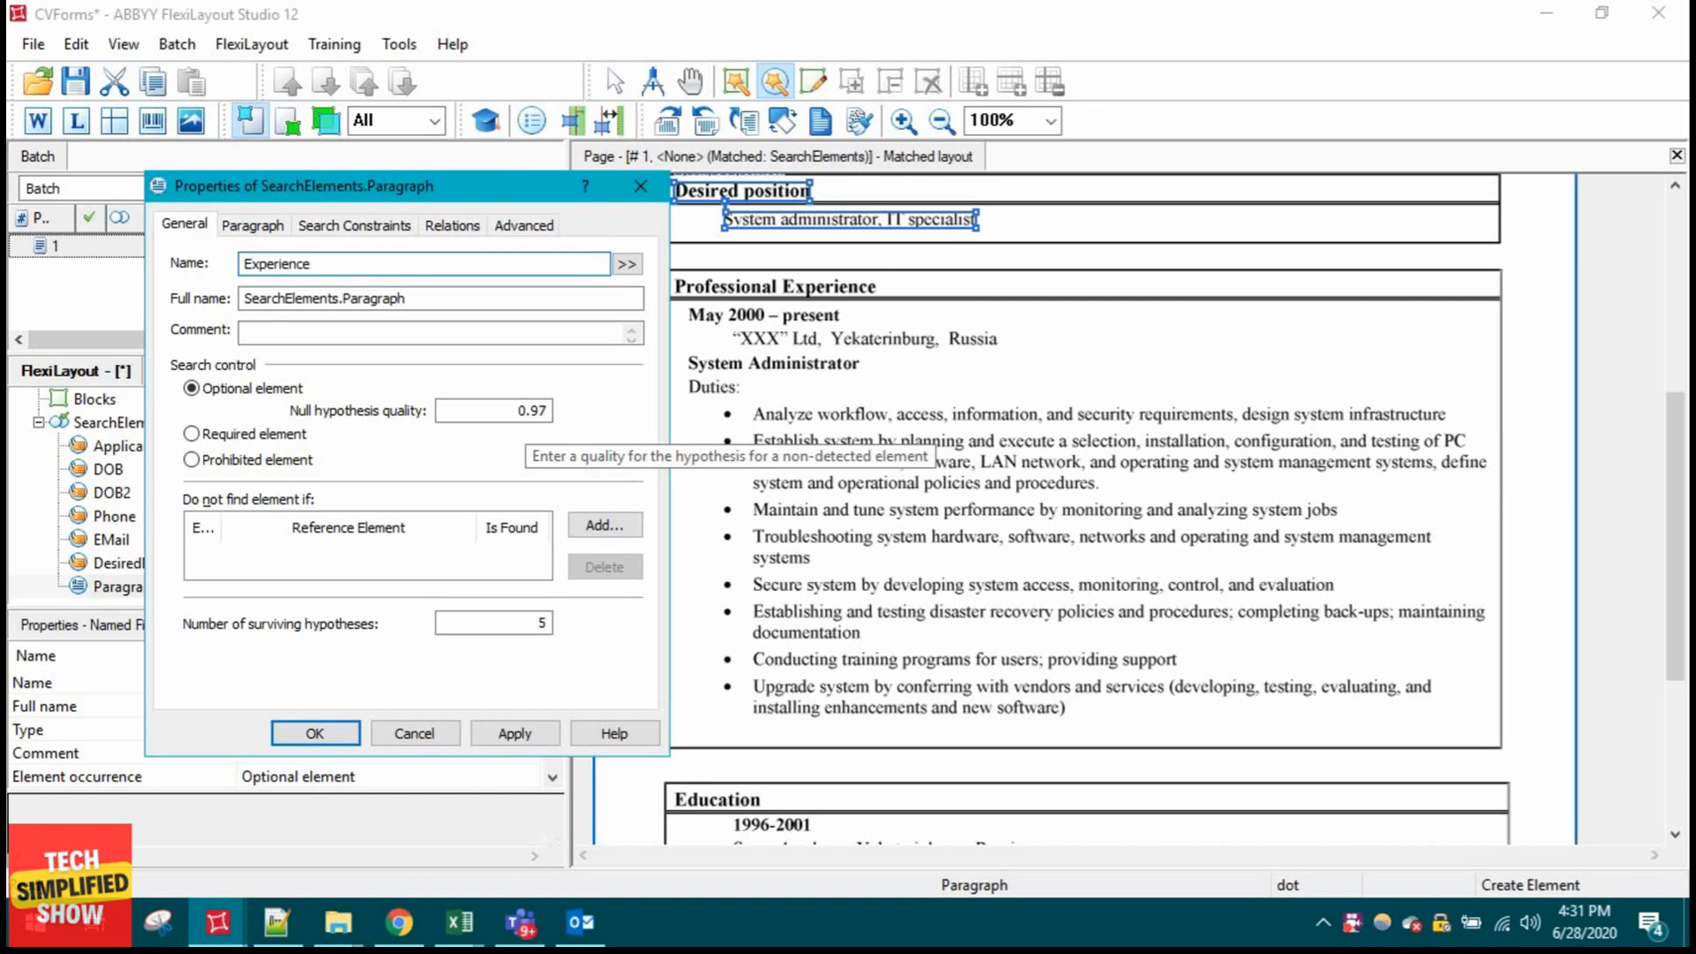
Step: Set the Experience paragraph's minimum line count to 2 and maximum to 4
click(253, 225)
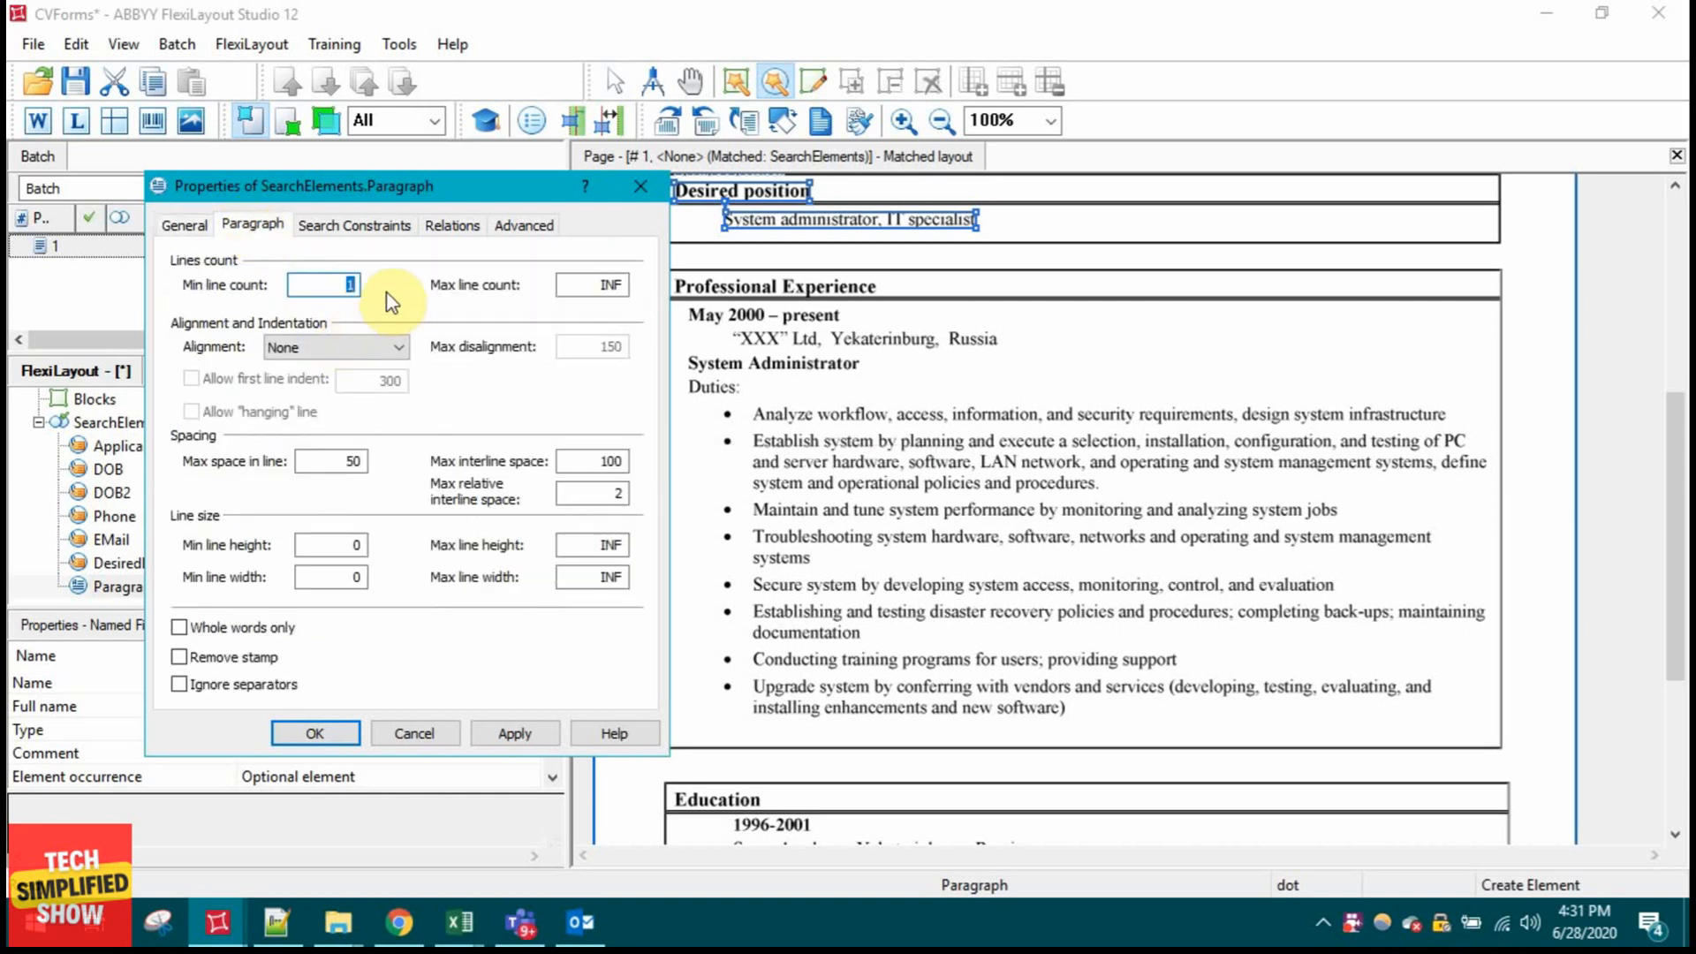
click(336, 285)
key(BackSpace)
text(2)
double_click(600, 284)
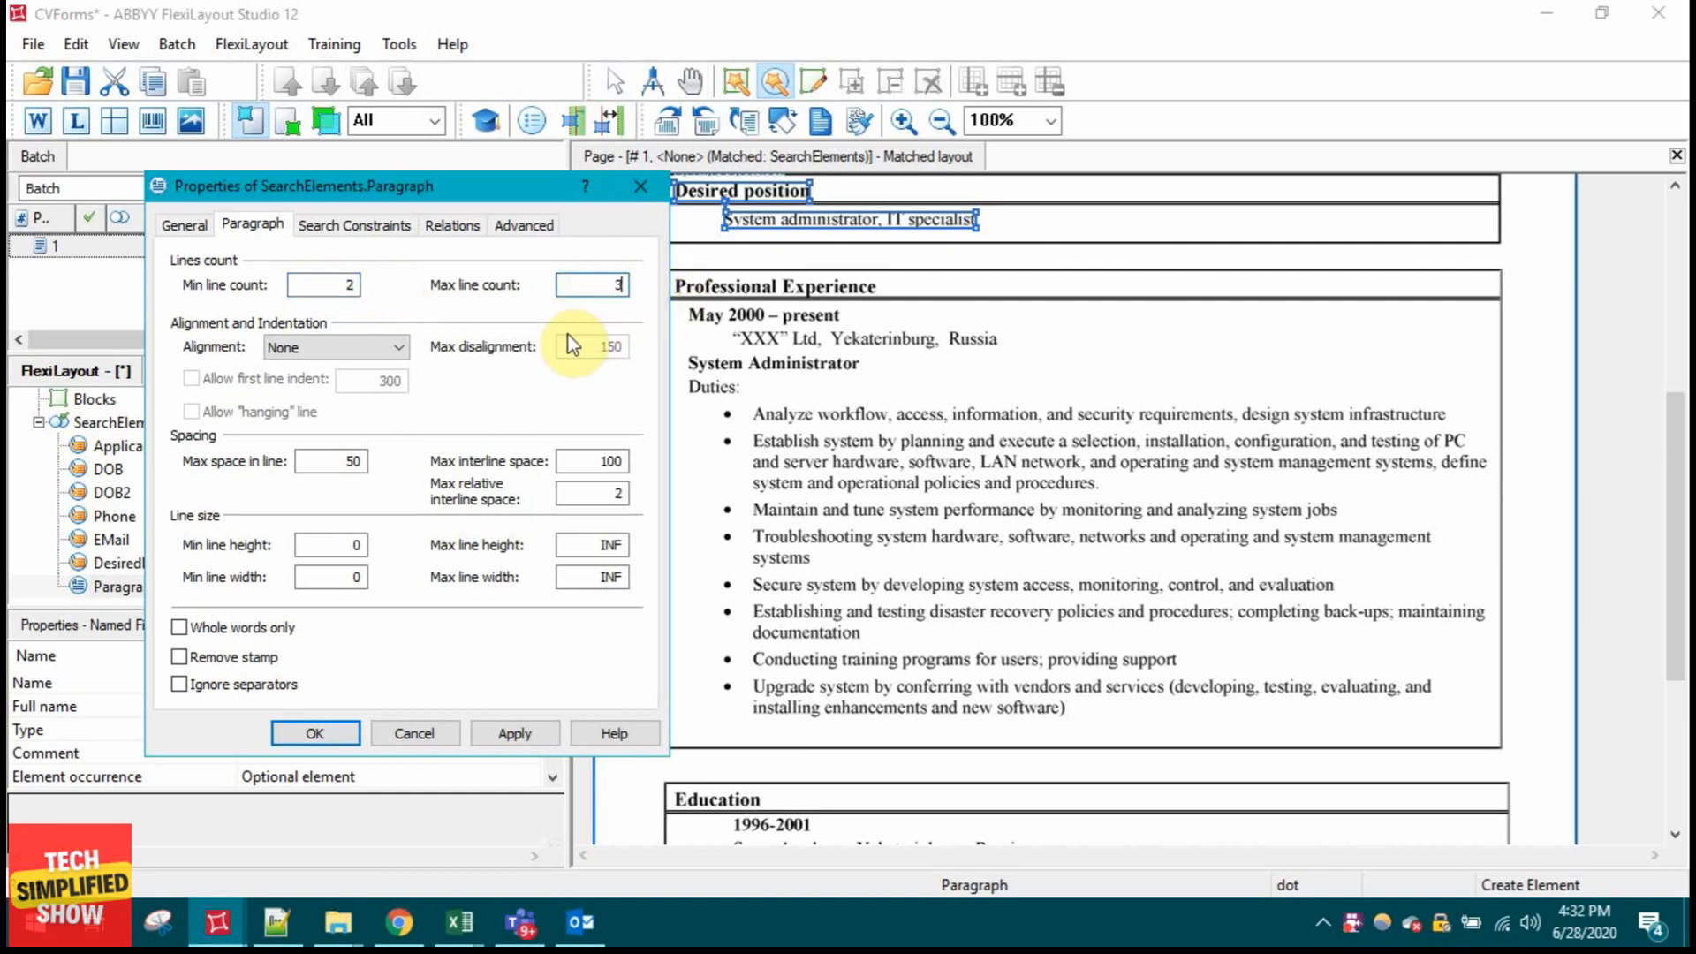
key(BackSpace)
text(4)
click(316, 733)
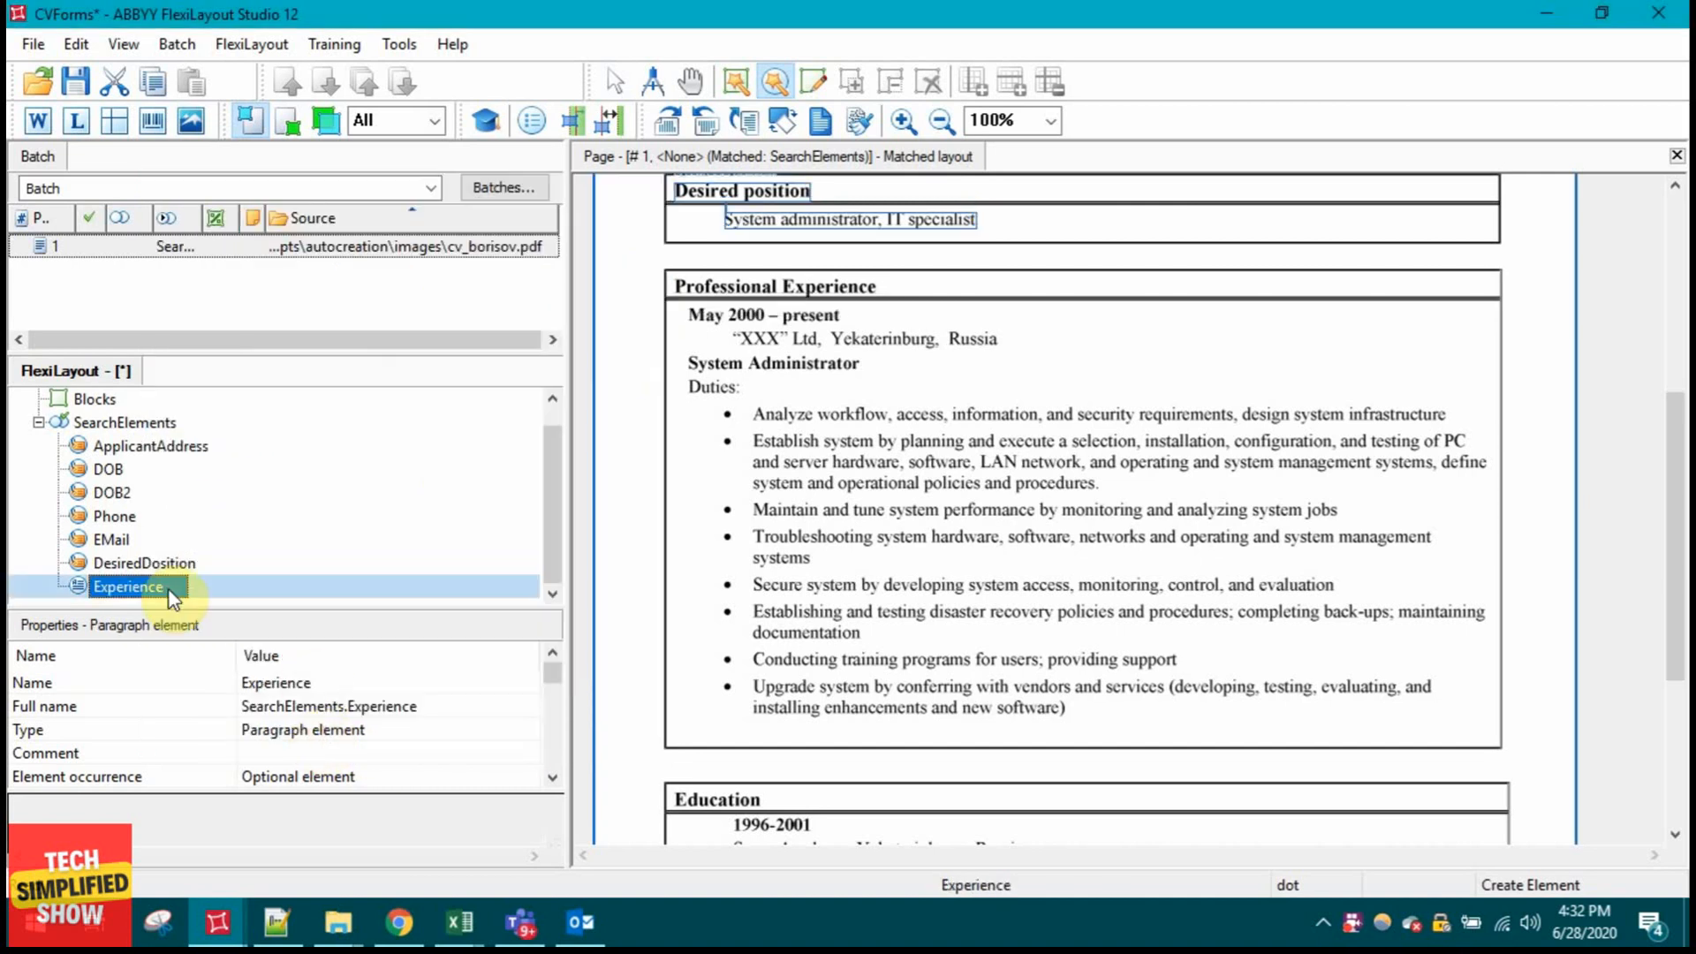
Step: Test the Experience element against the CV page
right_click(173, 590)
click(247, 464)
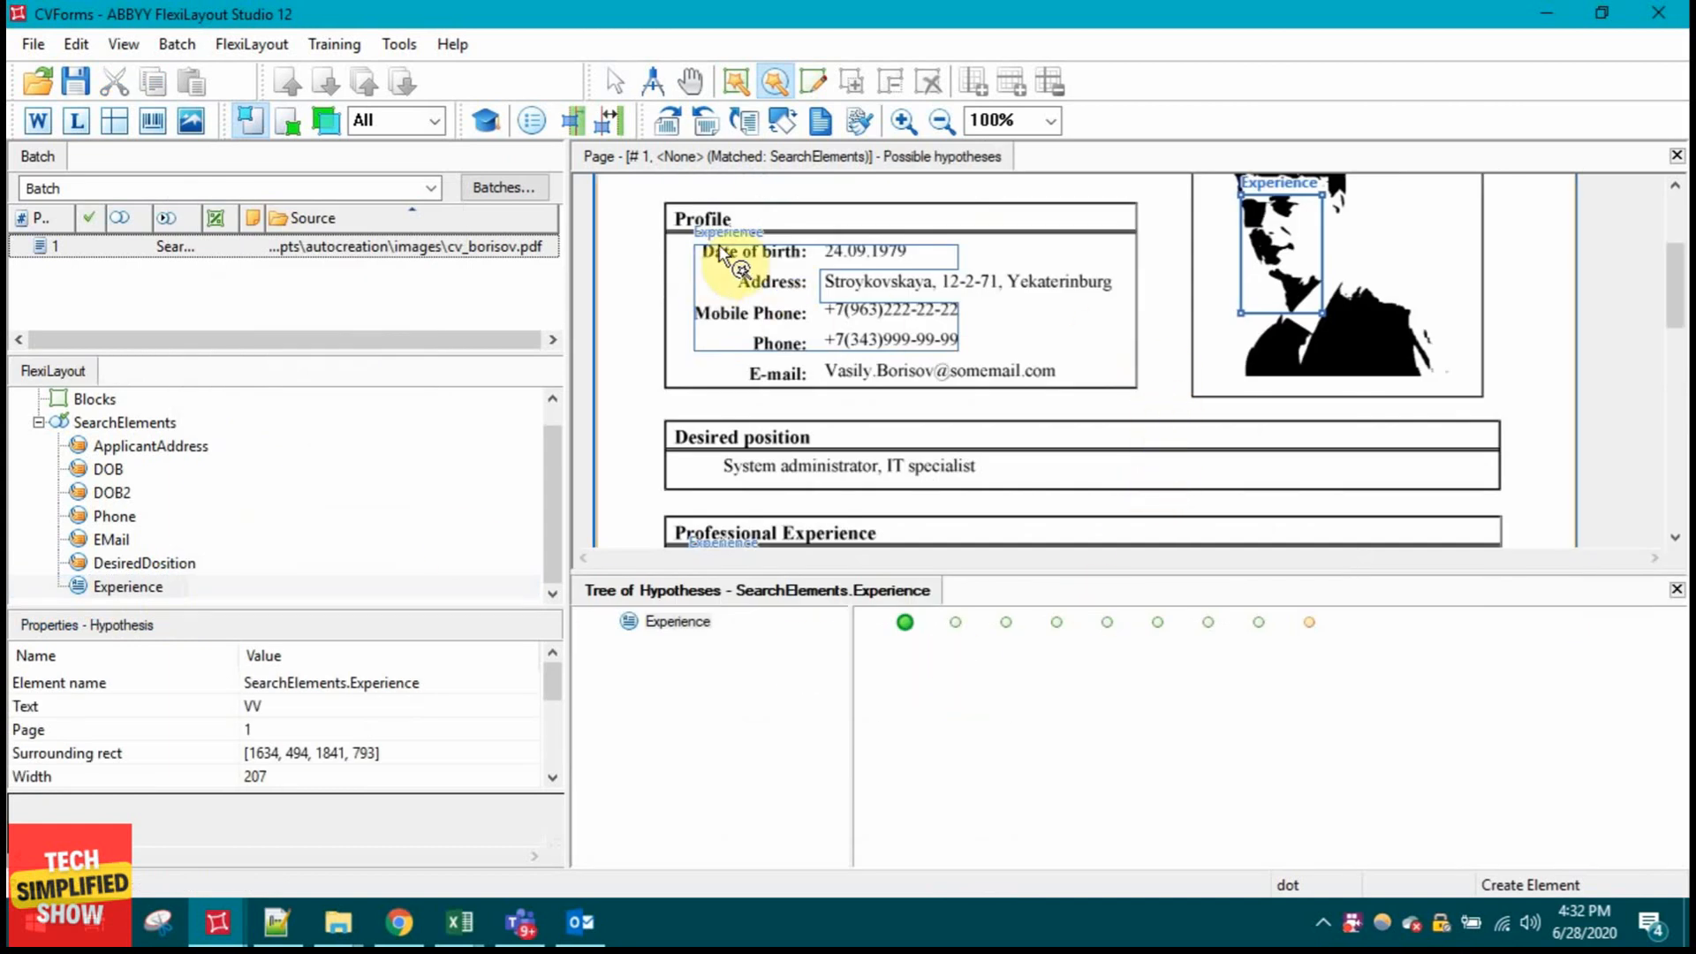
scroll(1095, 406, down, 3)
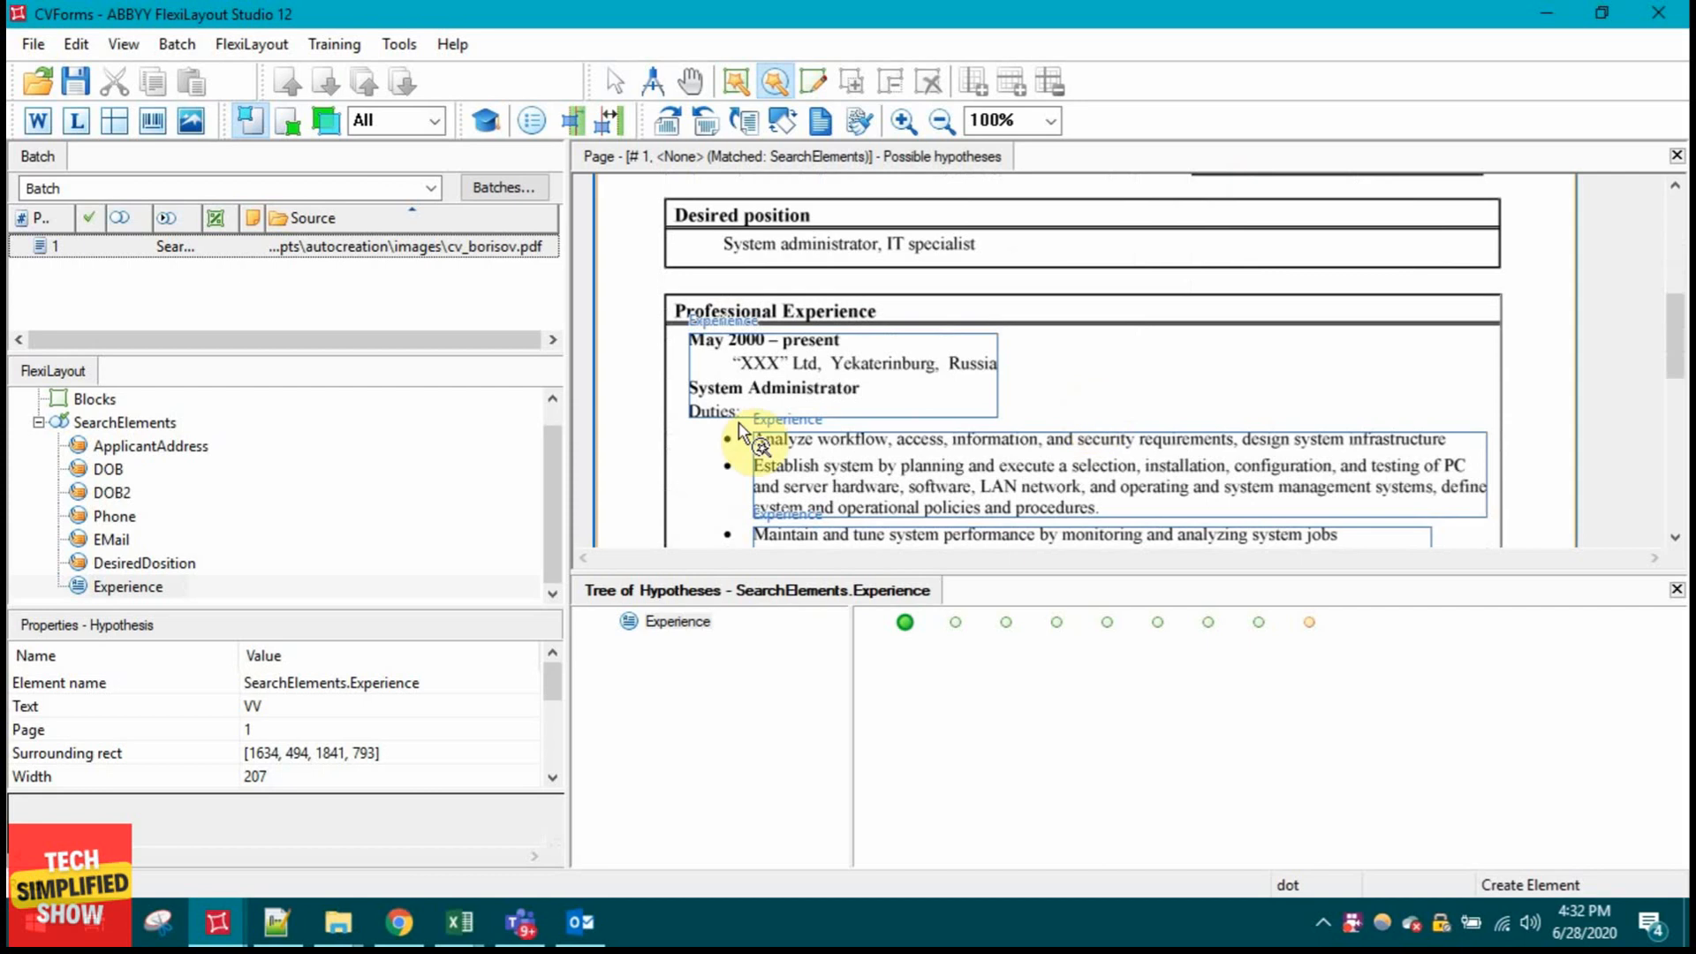
scroll(943, 393, down, 3)
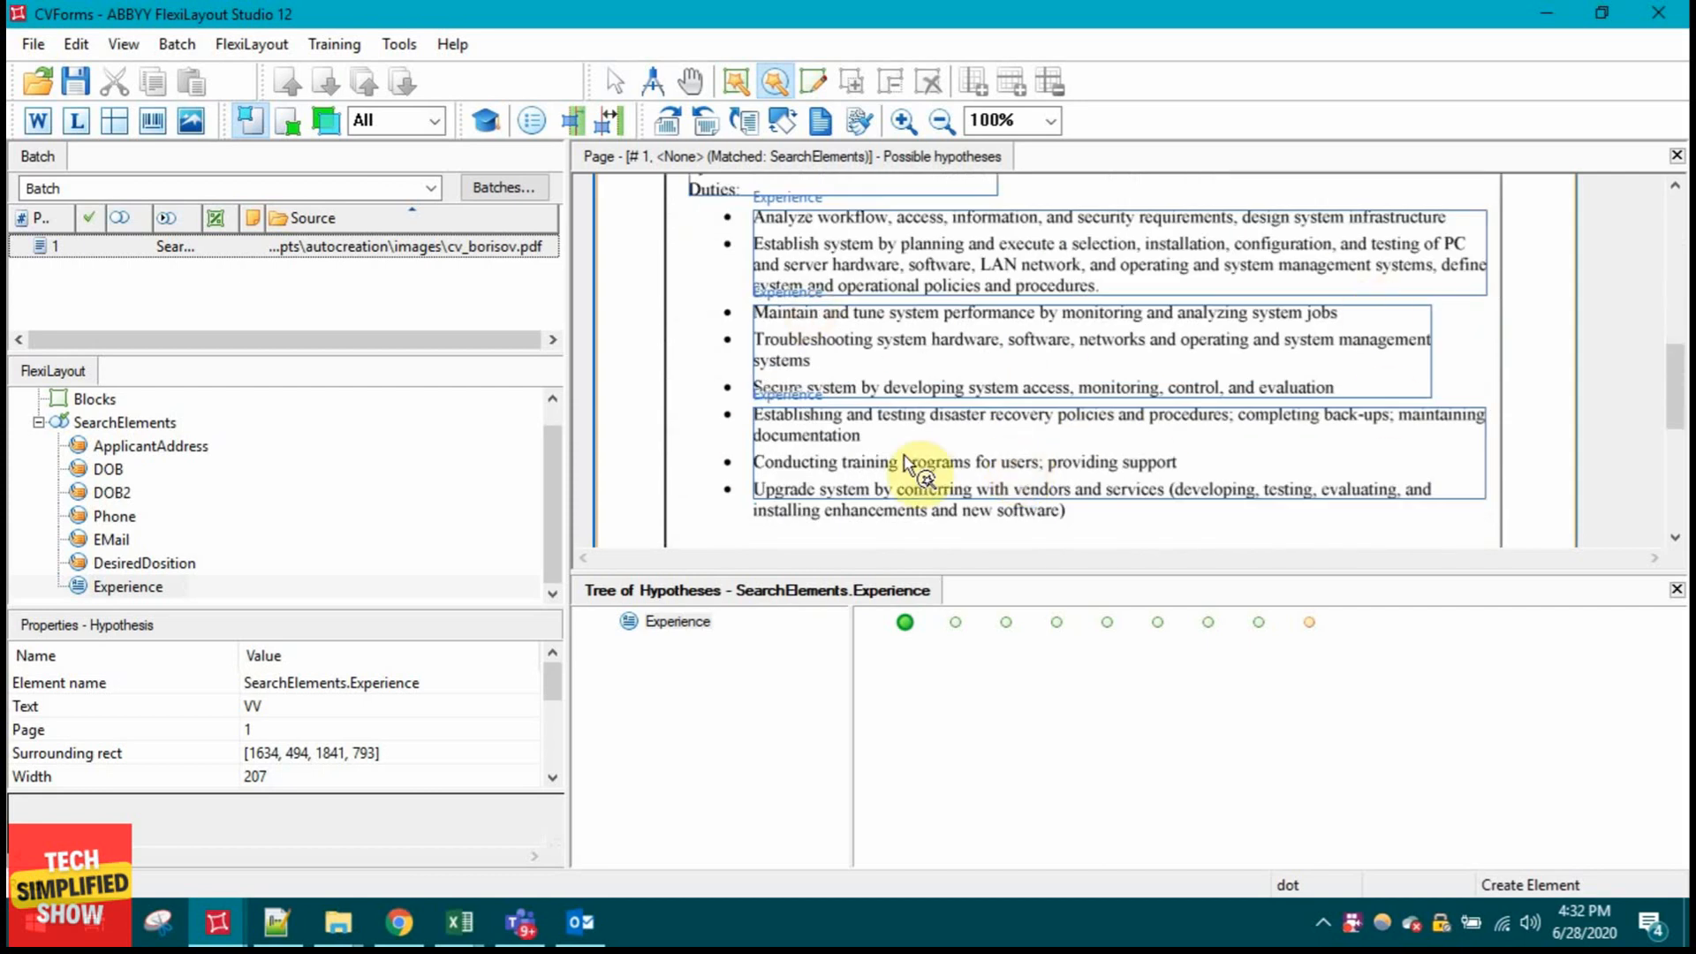
scroll(962, 501, down, 1)
Step: Step through the second to eighth Experience hypotheses and inspect each match on the page
click(954, 621)
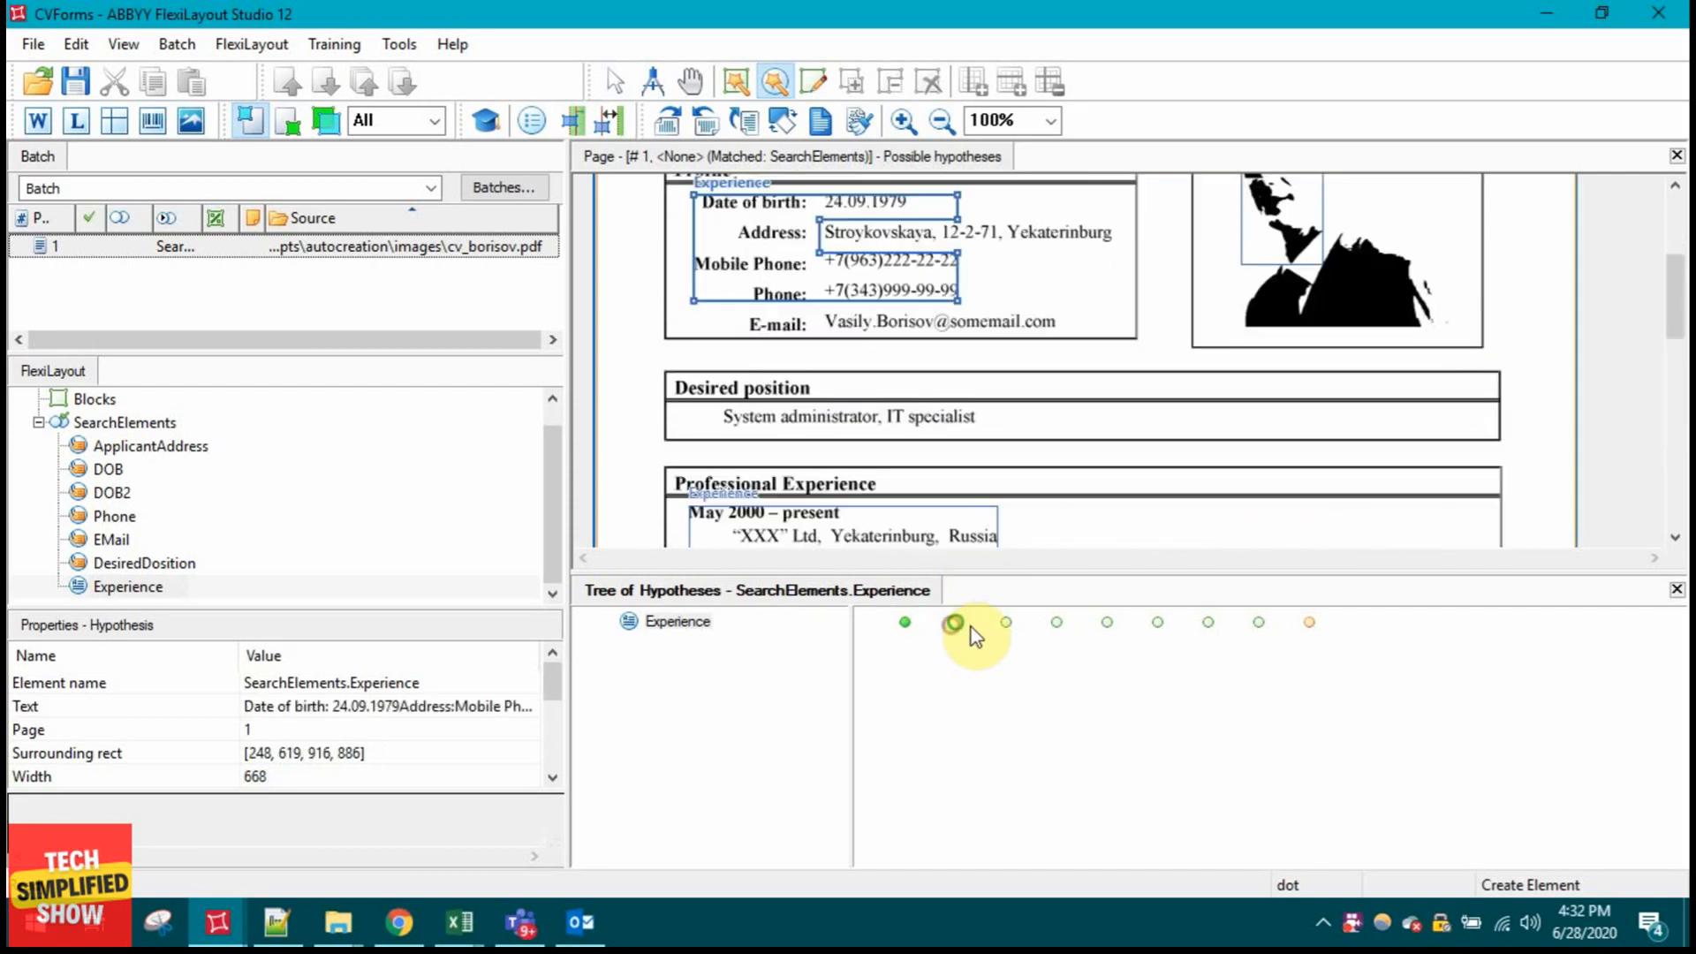
click(1005, 622)
click(1056, 622)
click(1107, 623)
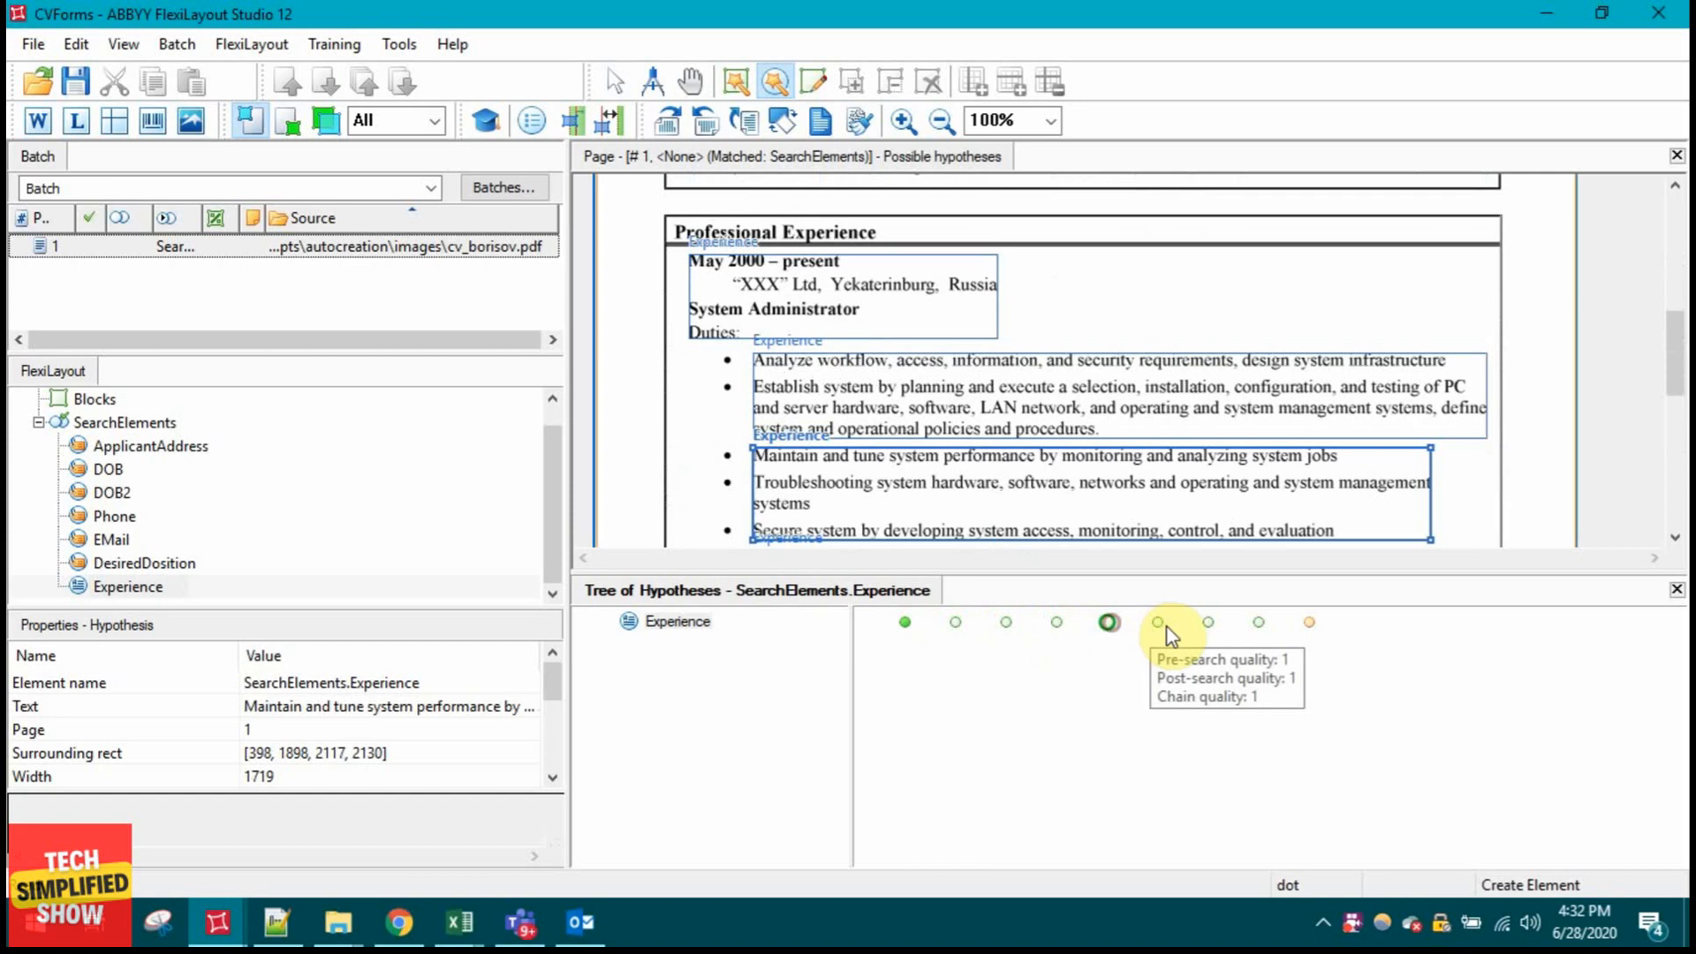
click(1157, 622)
click(1207, 623)
click(1258, 623)
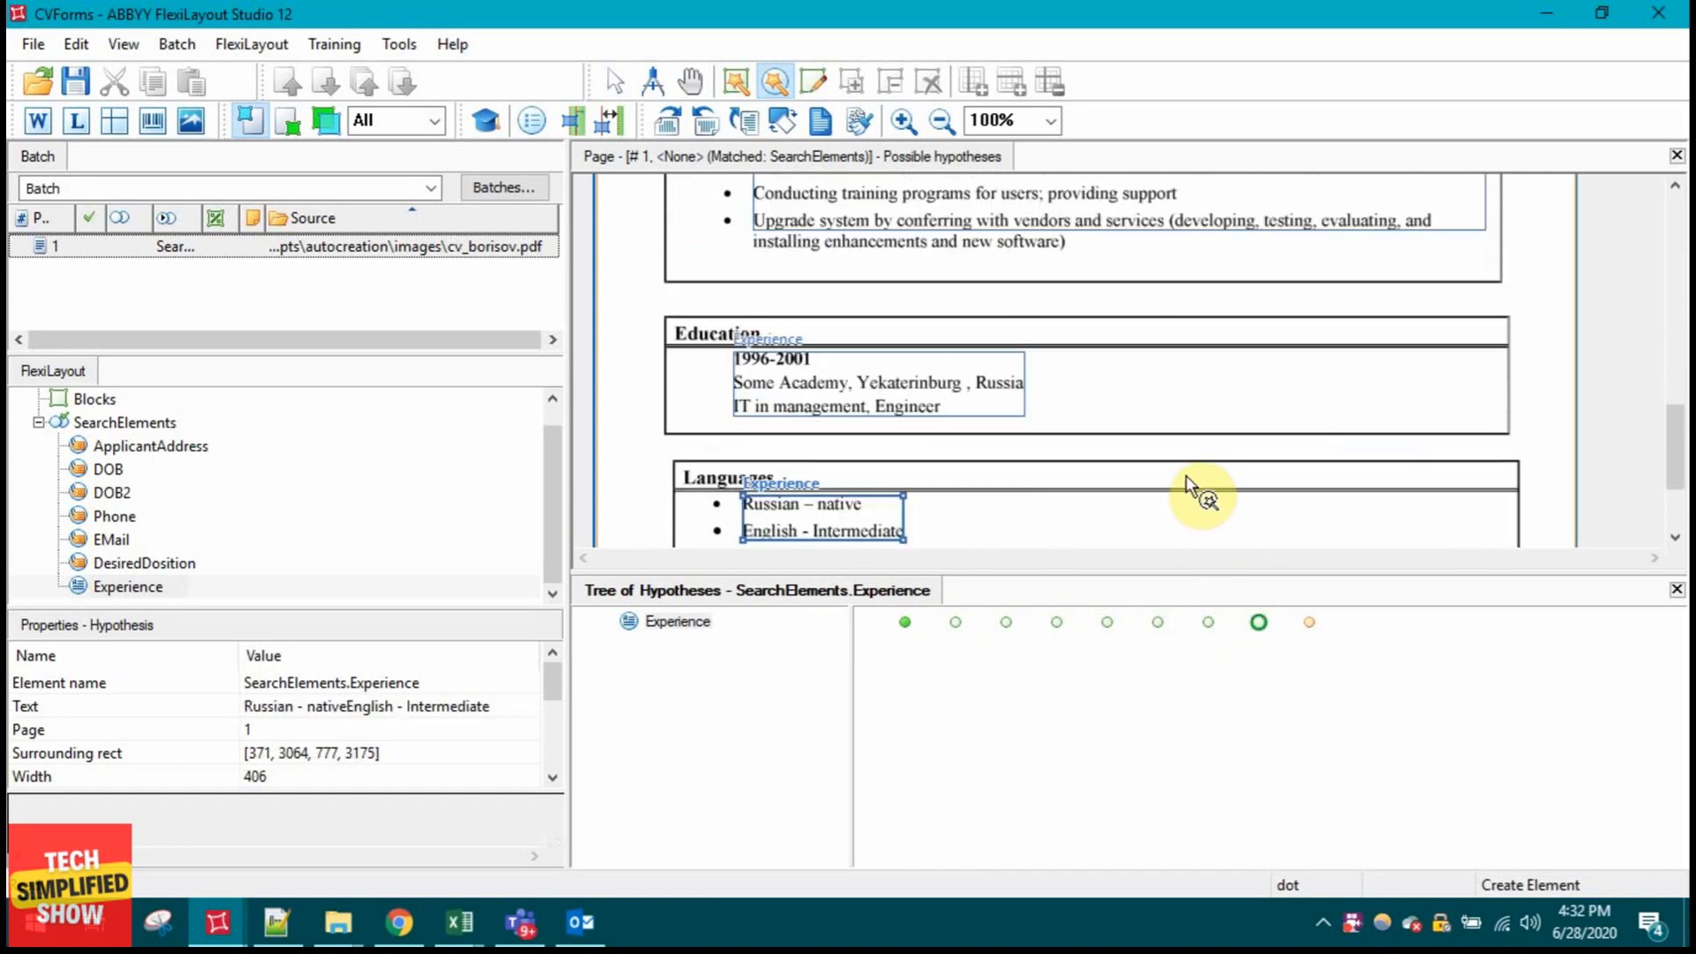
scroll(1198, 484, up, 3)
scroll(1203, 481, up, 3)
scroll(1205, 494, down, 2)
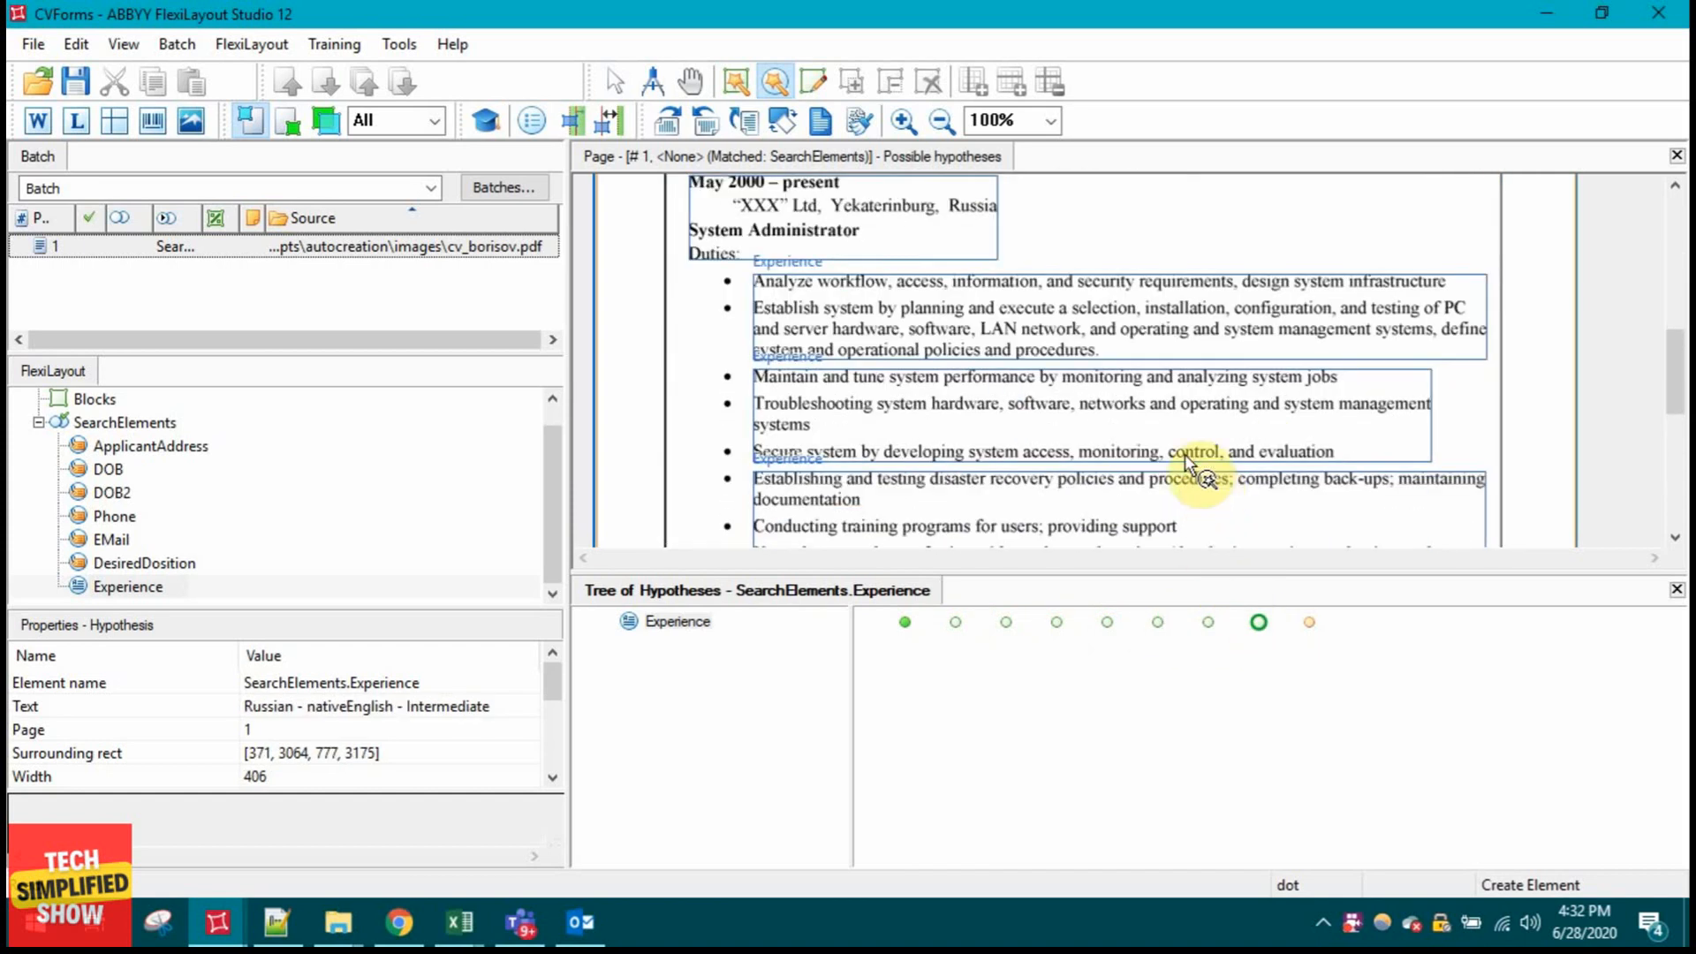
scroll(1148, 434, up, 1)
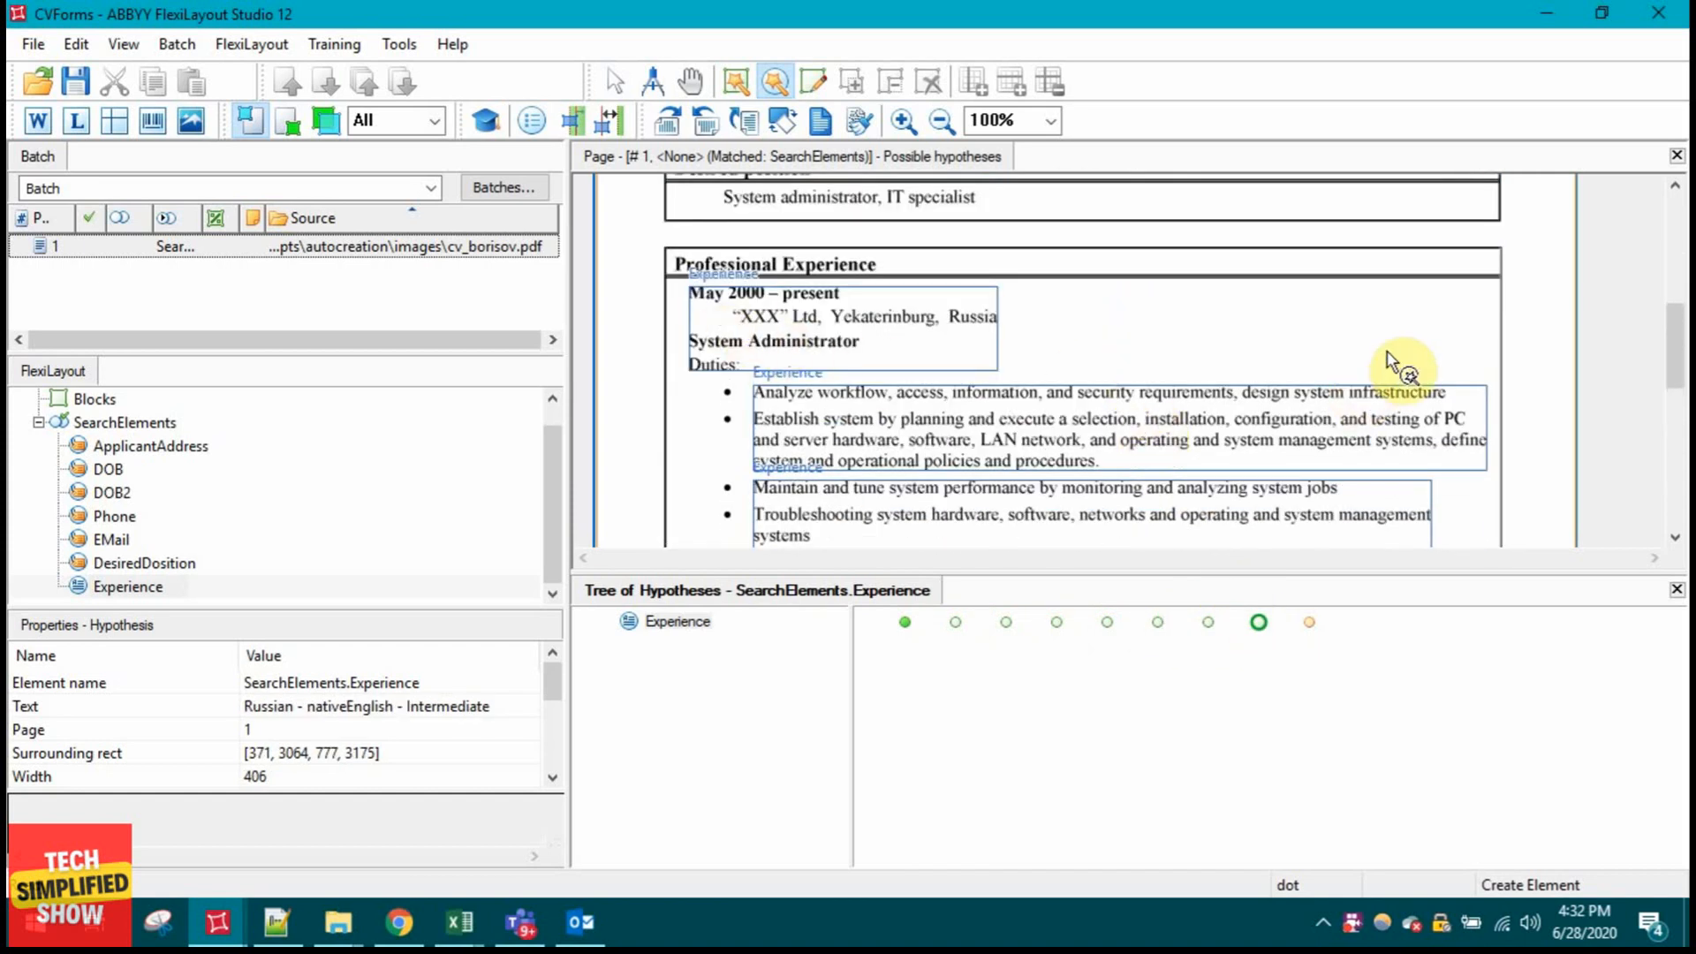
scroll(1469, 388, down, 2)
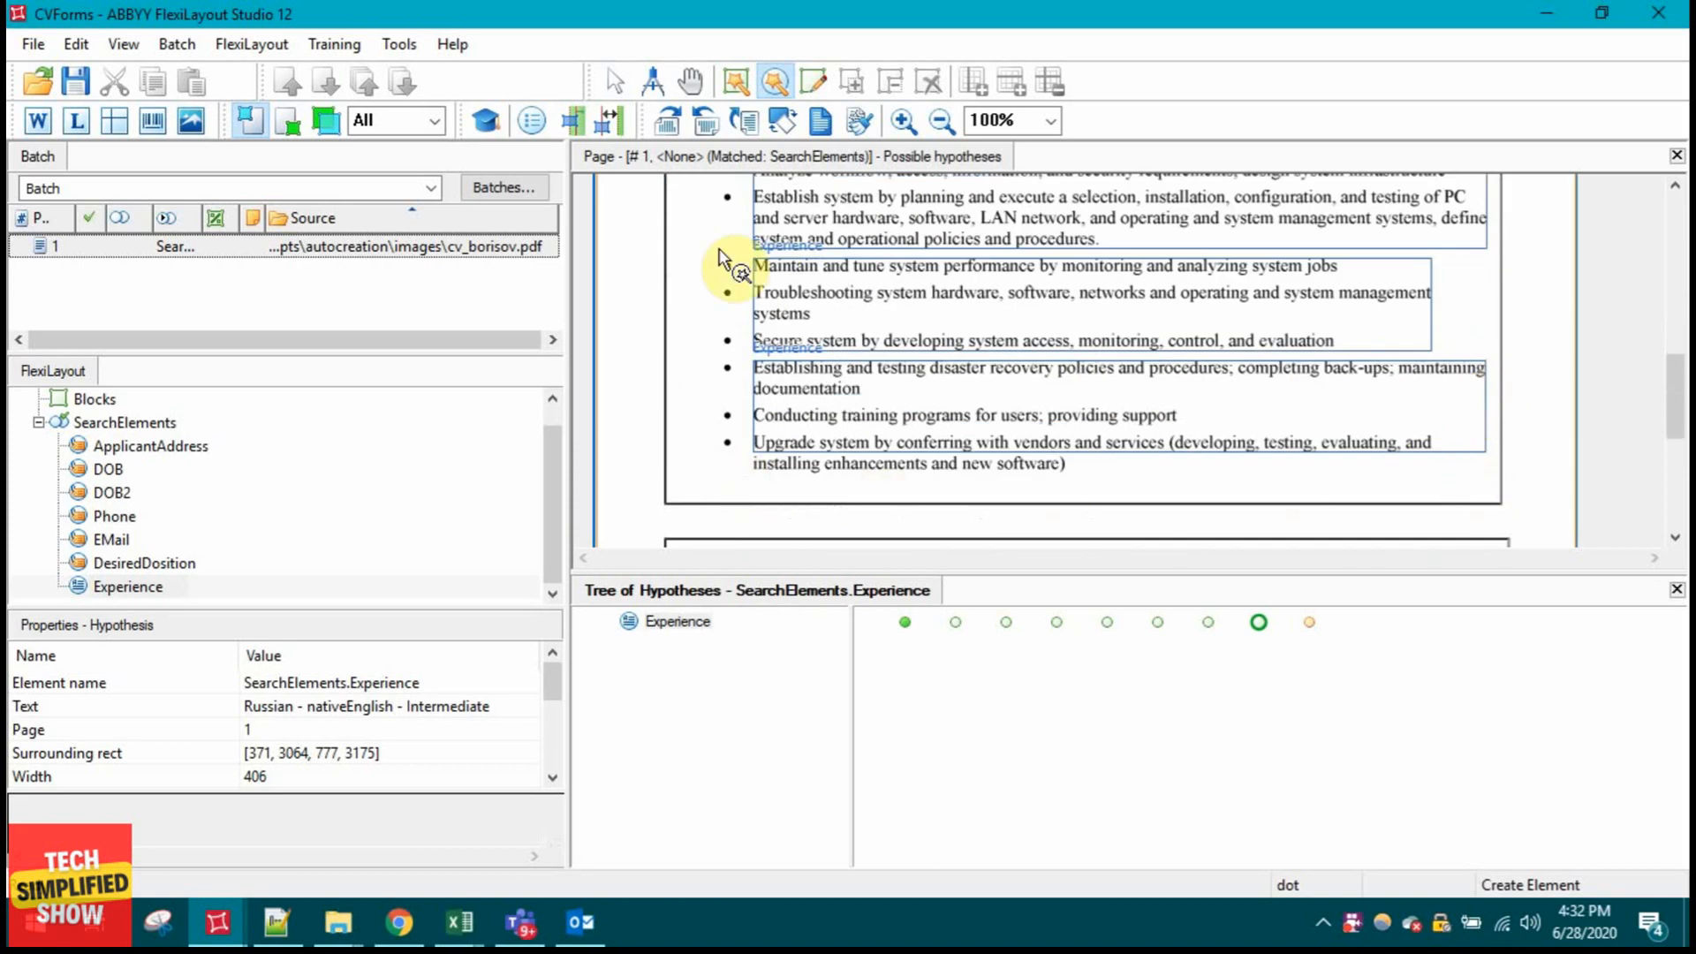
scroll(729, 216, up, 2)
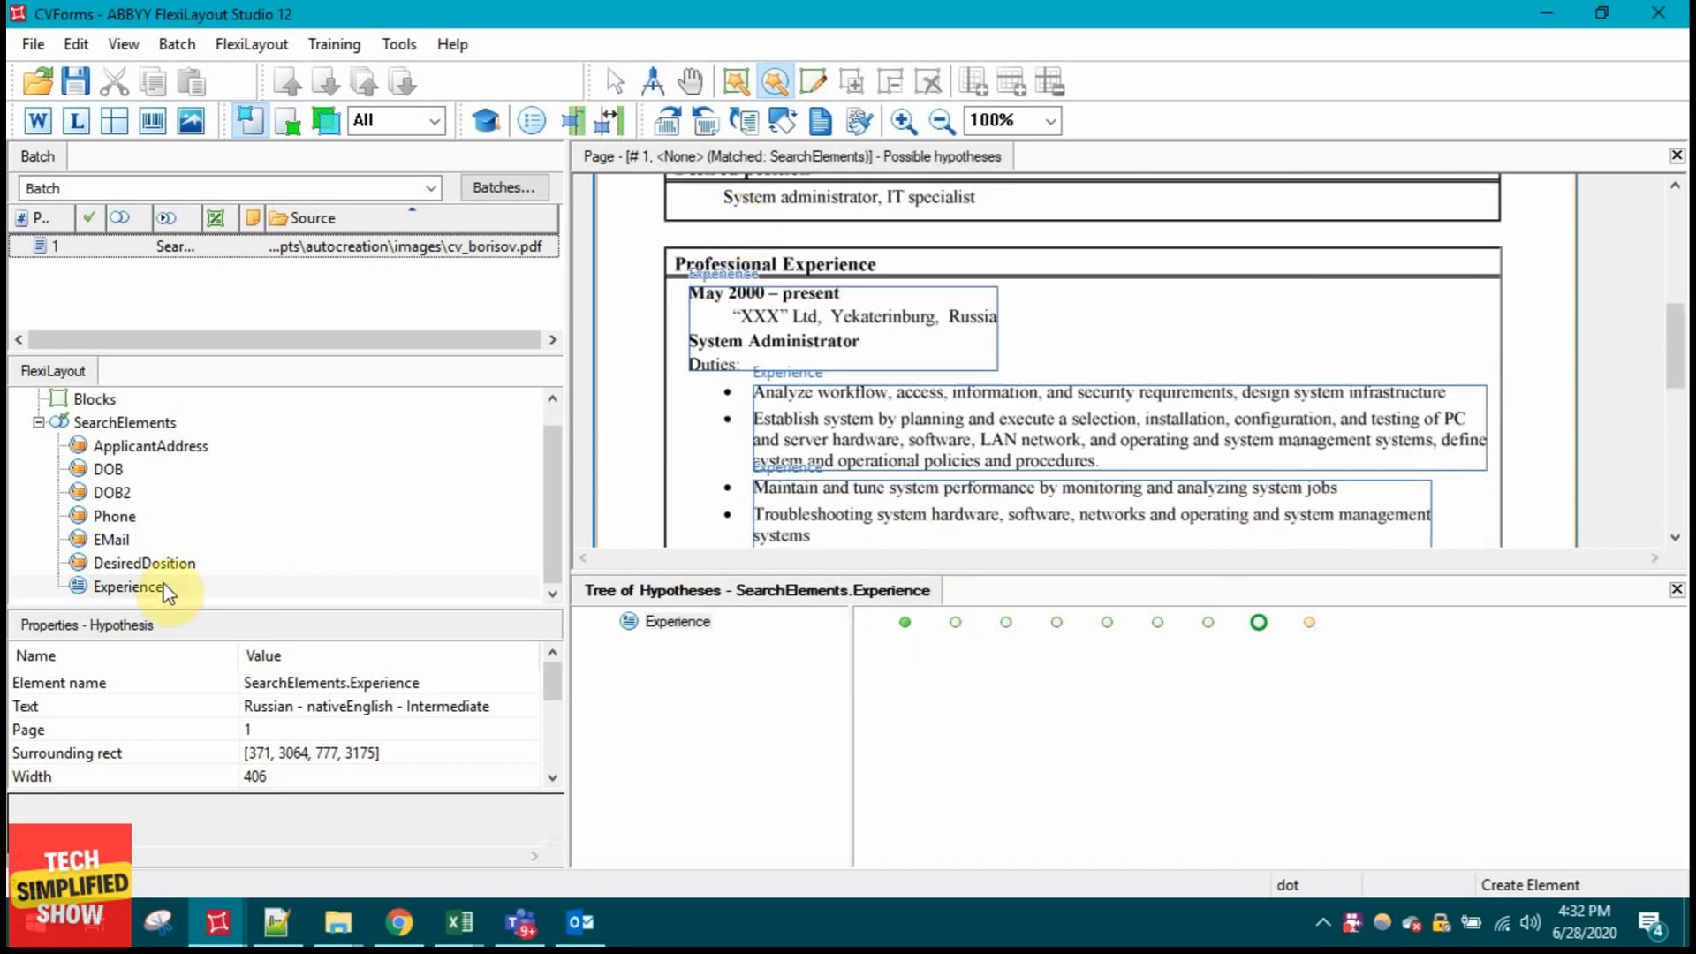
double_click(123, 588)
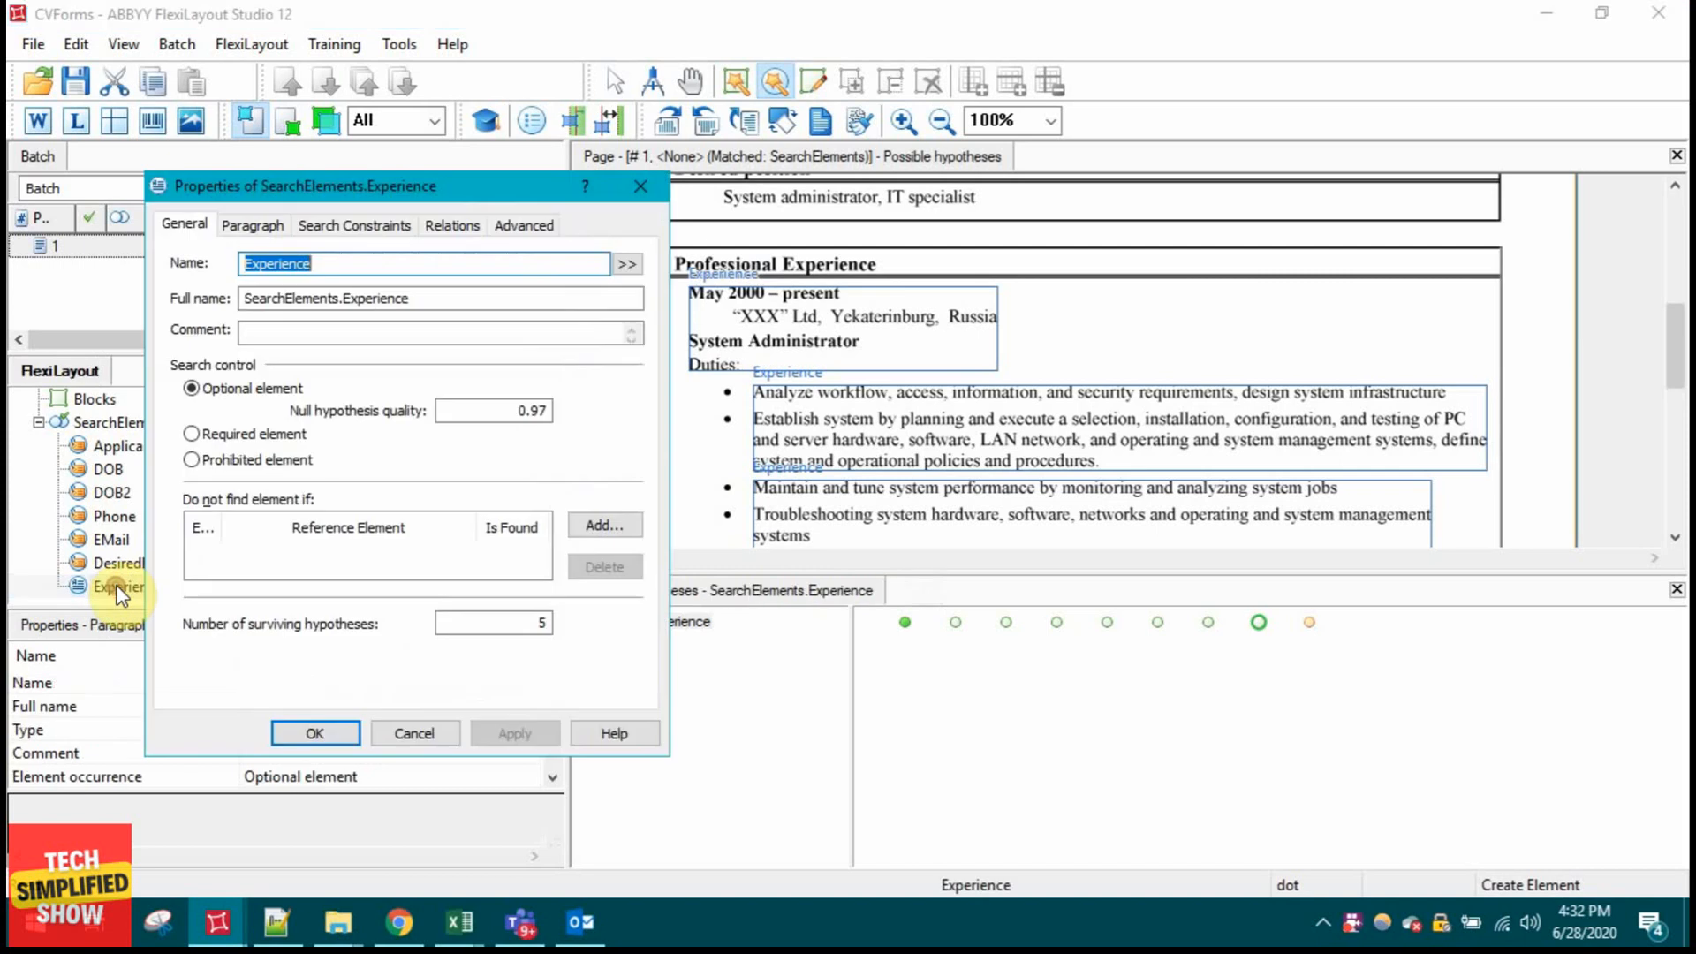
click(256, 225)
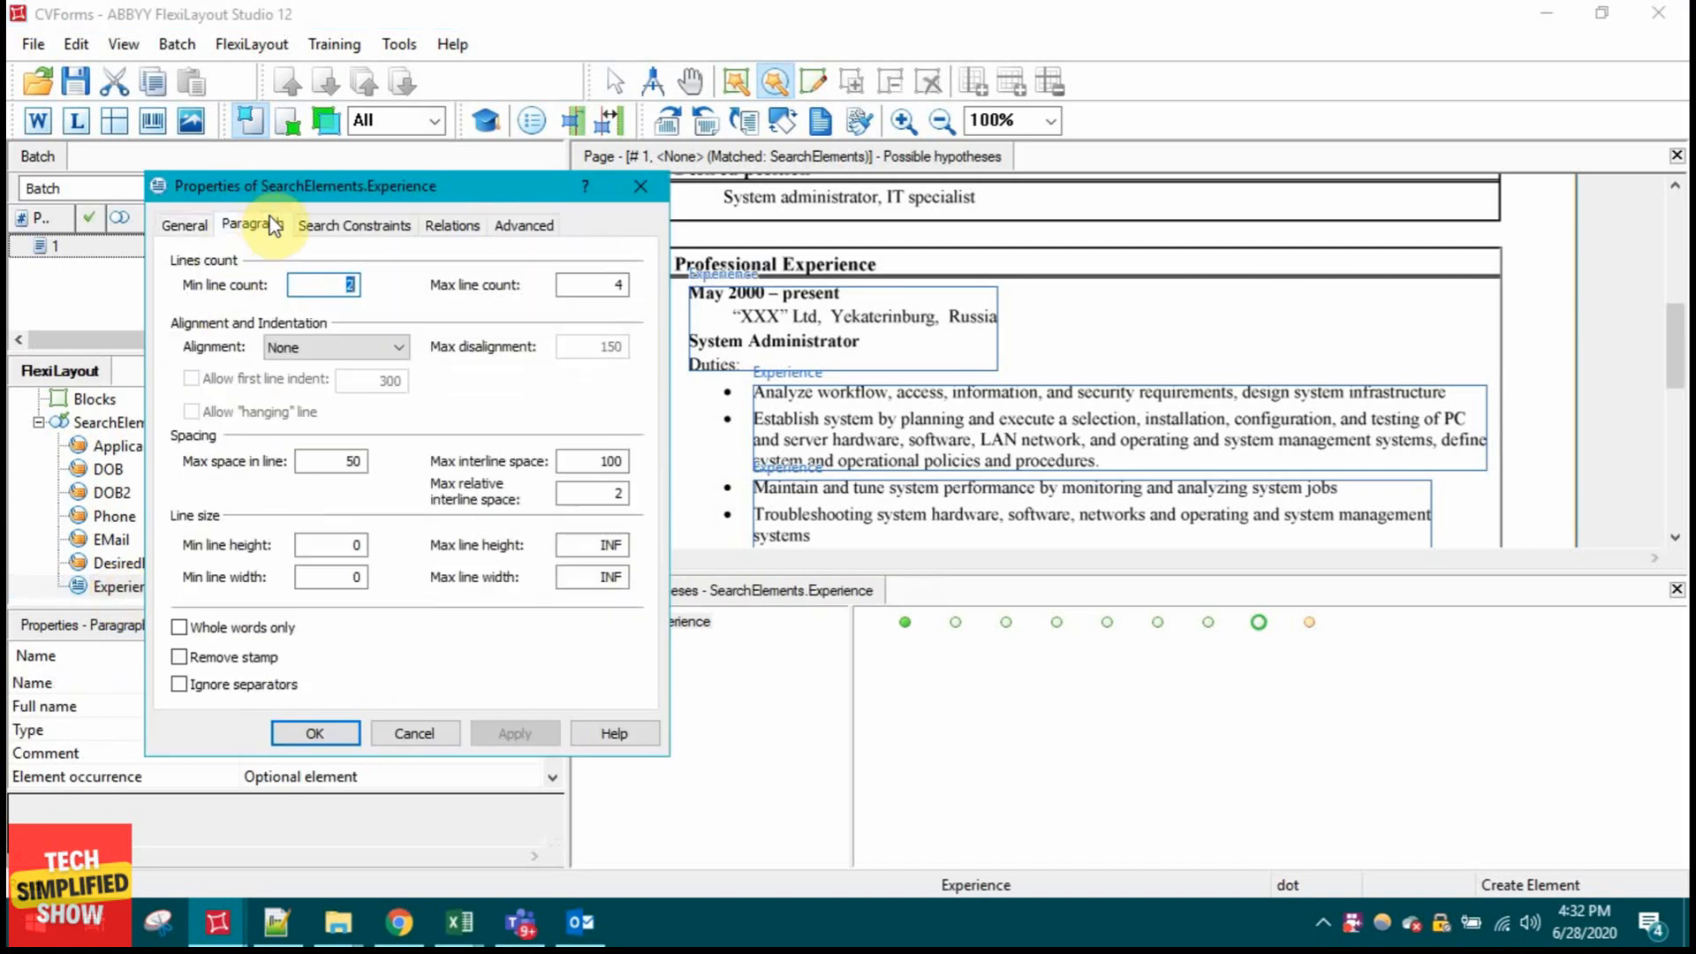
click(450, 230)
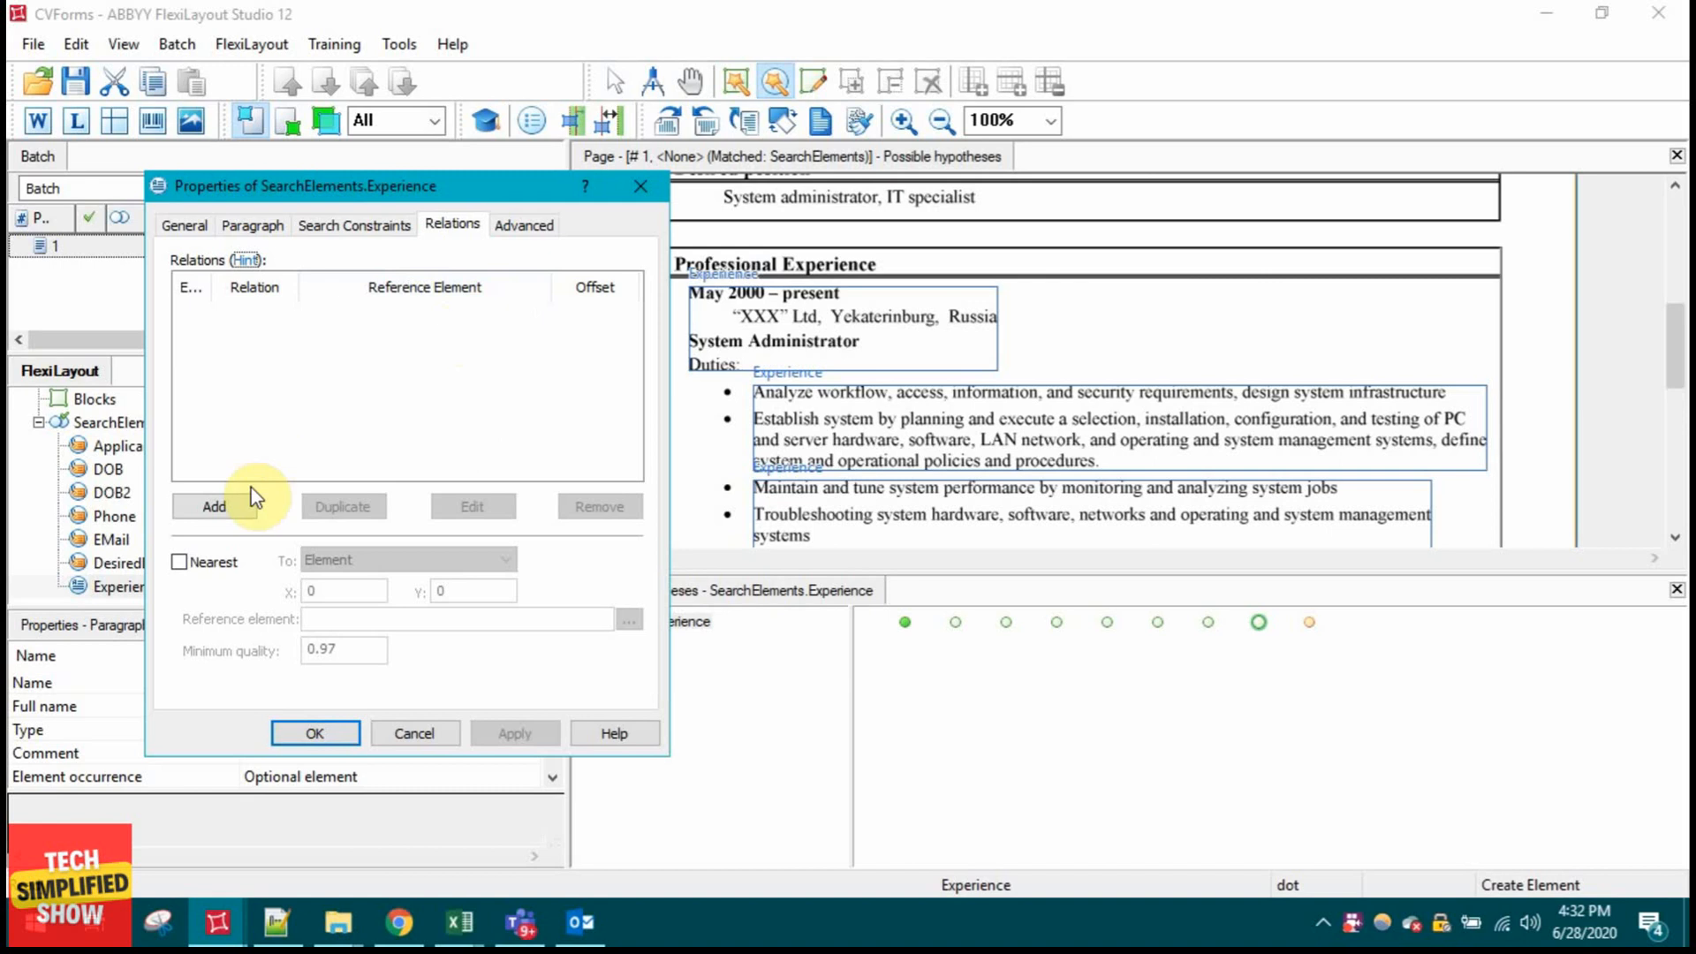
click(235, 505)
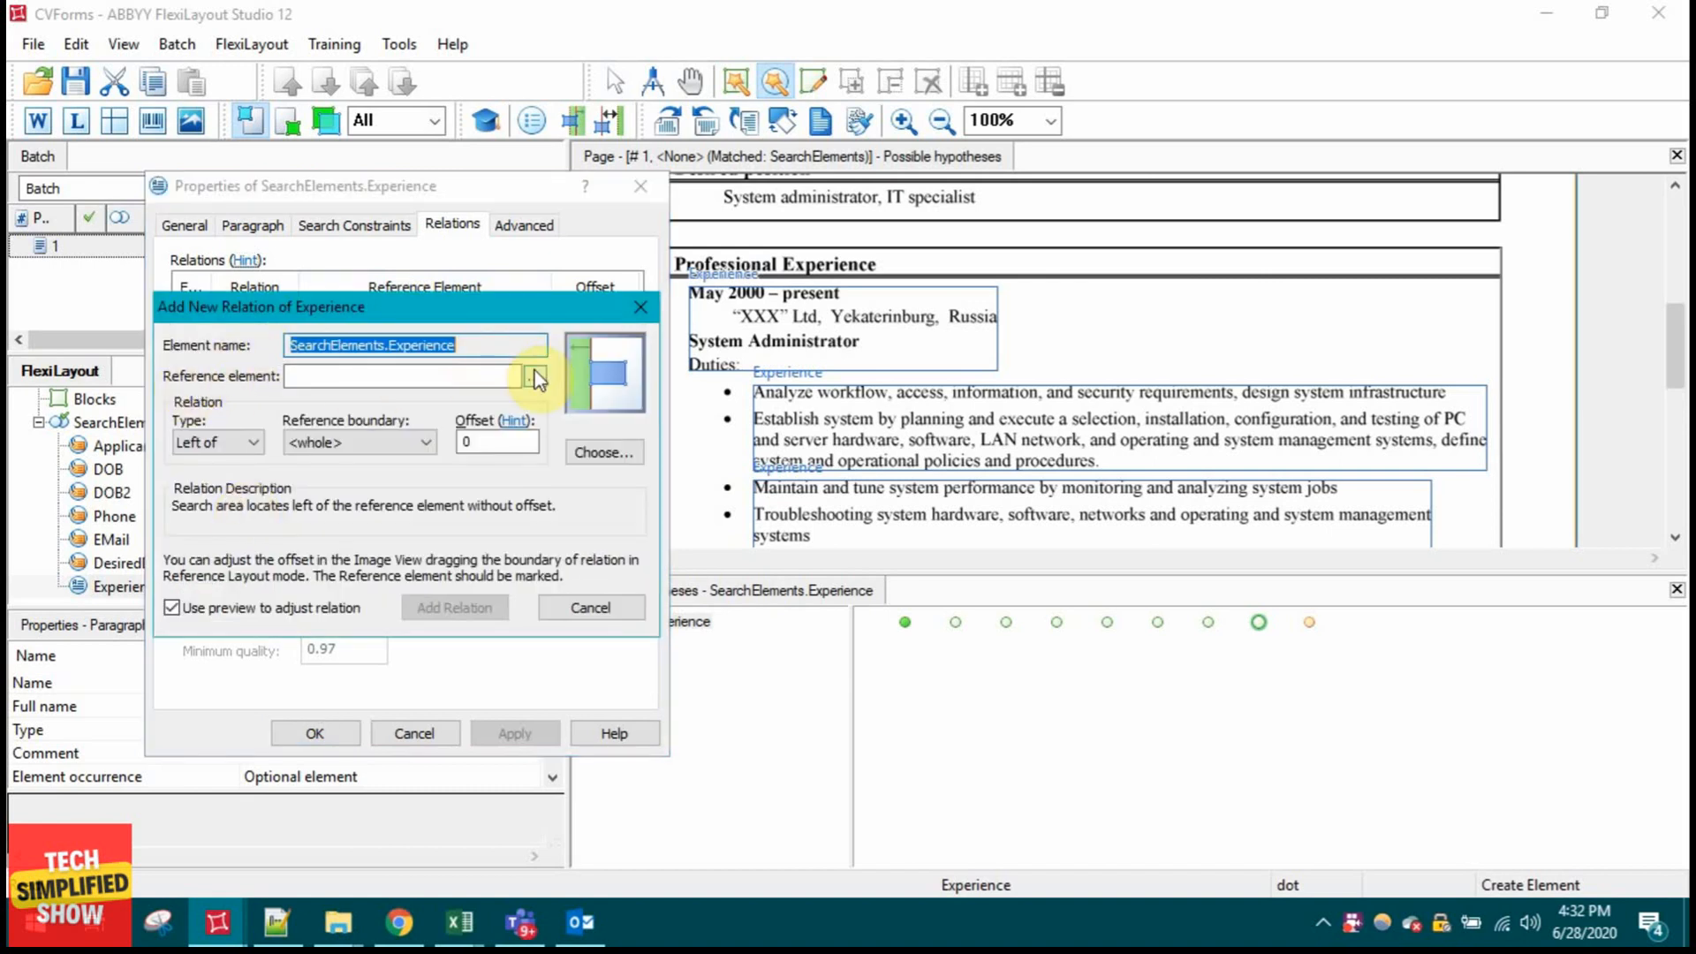
click(534, 380)
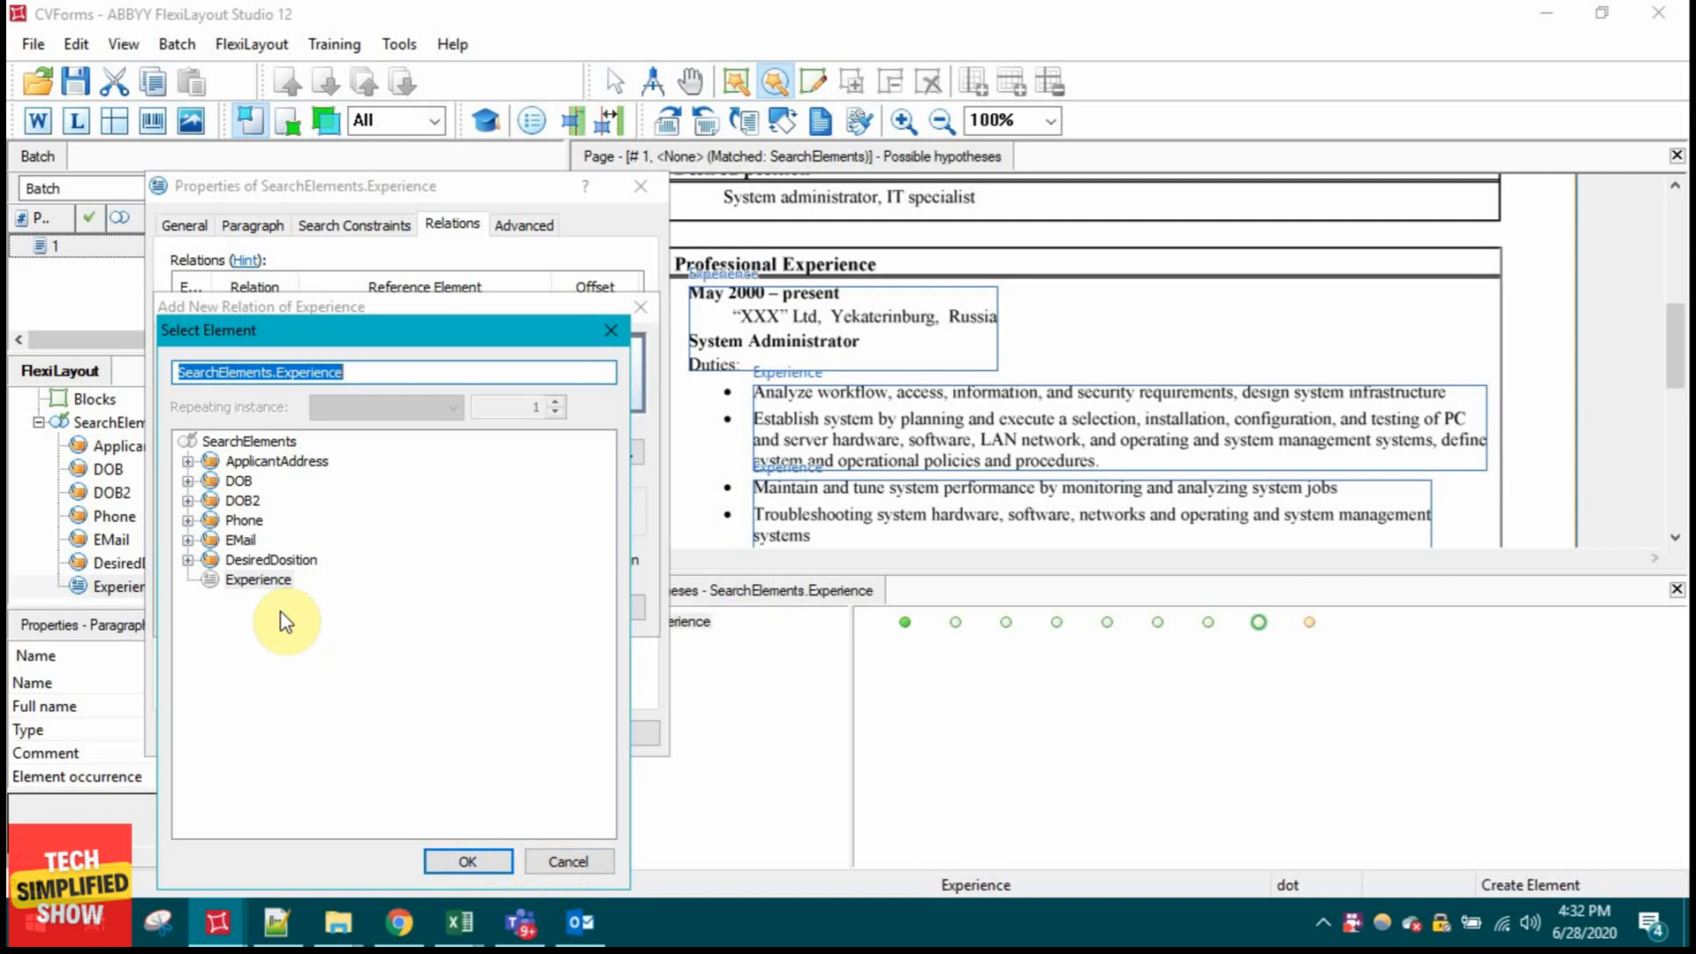
click(567, 863)
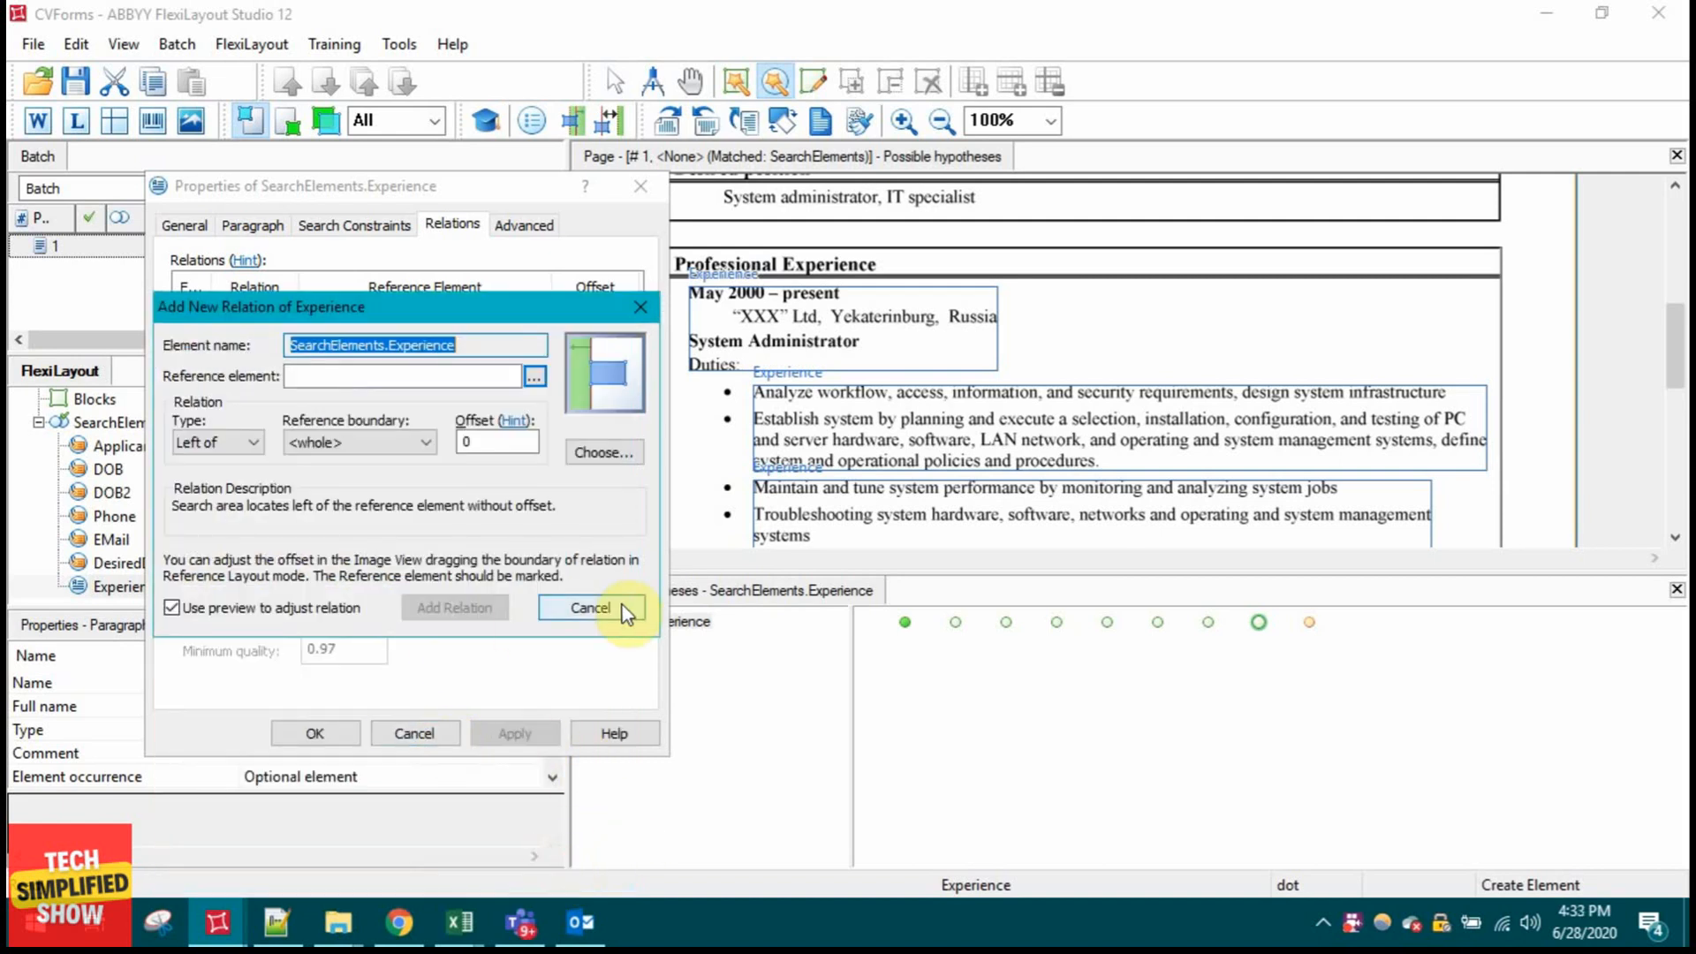
click(621, 604)
click(415, 733)
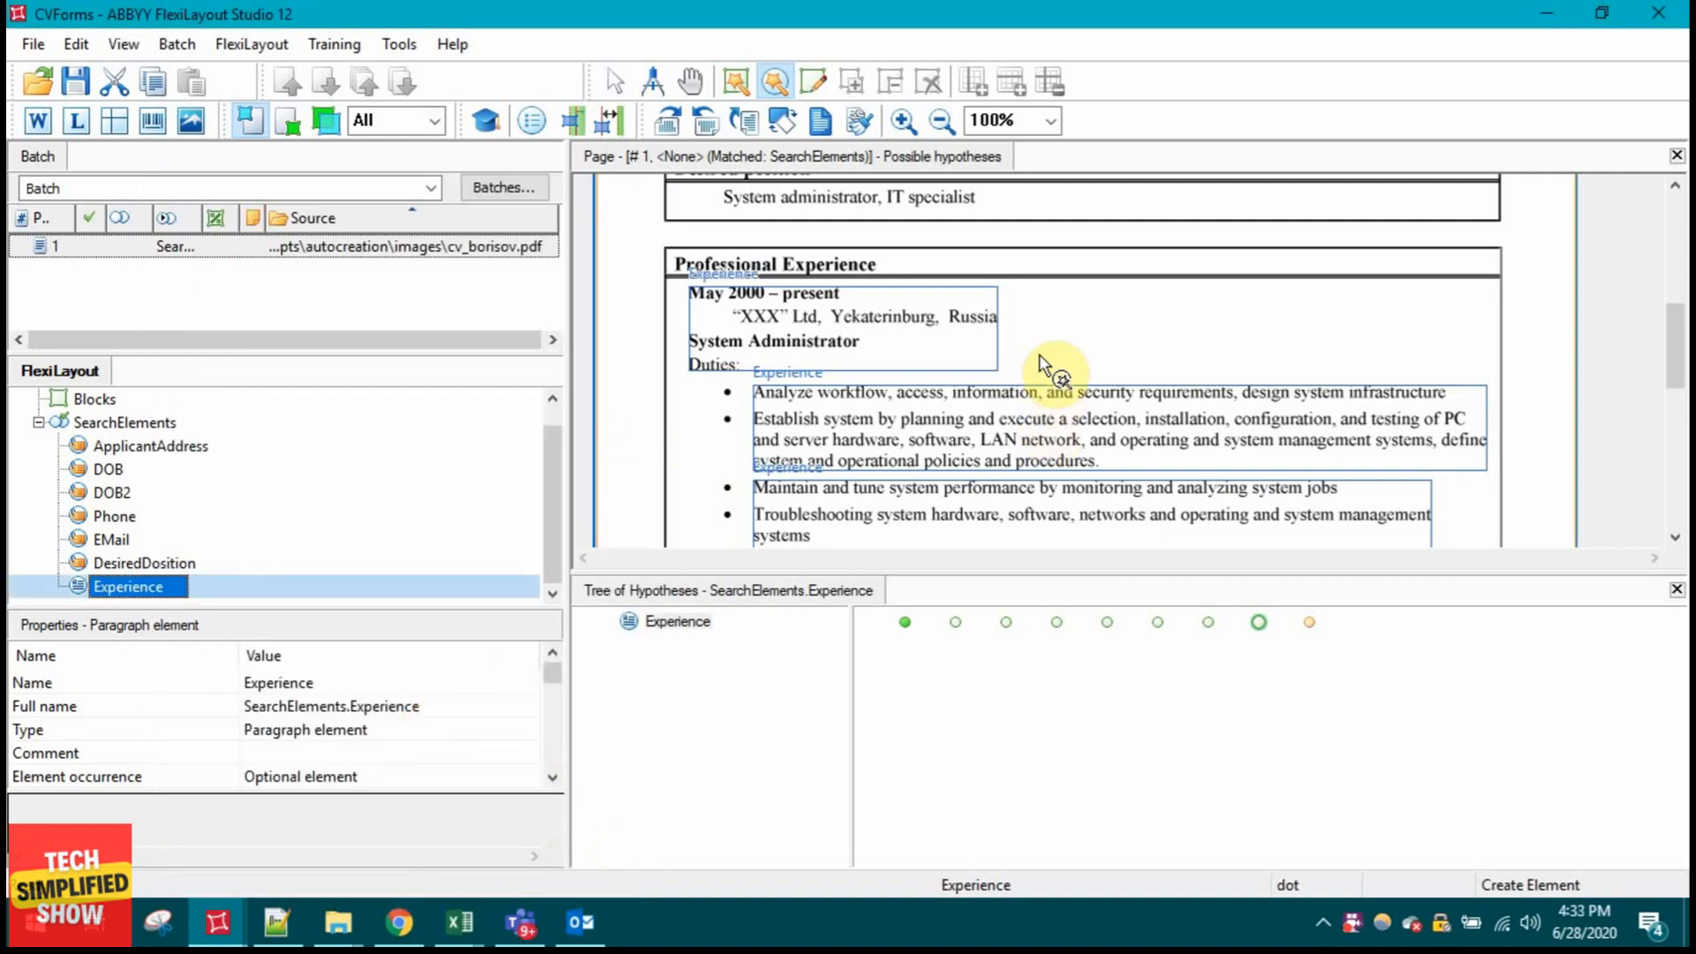
scroll(1046, 362, up, 2)
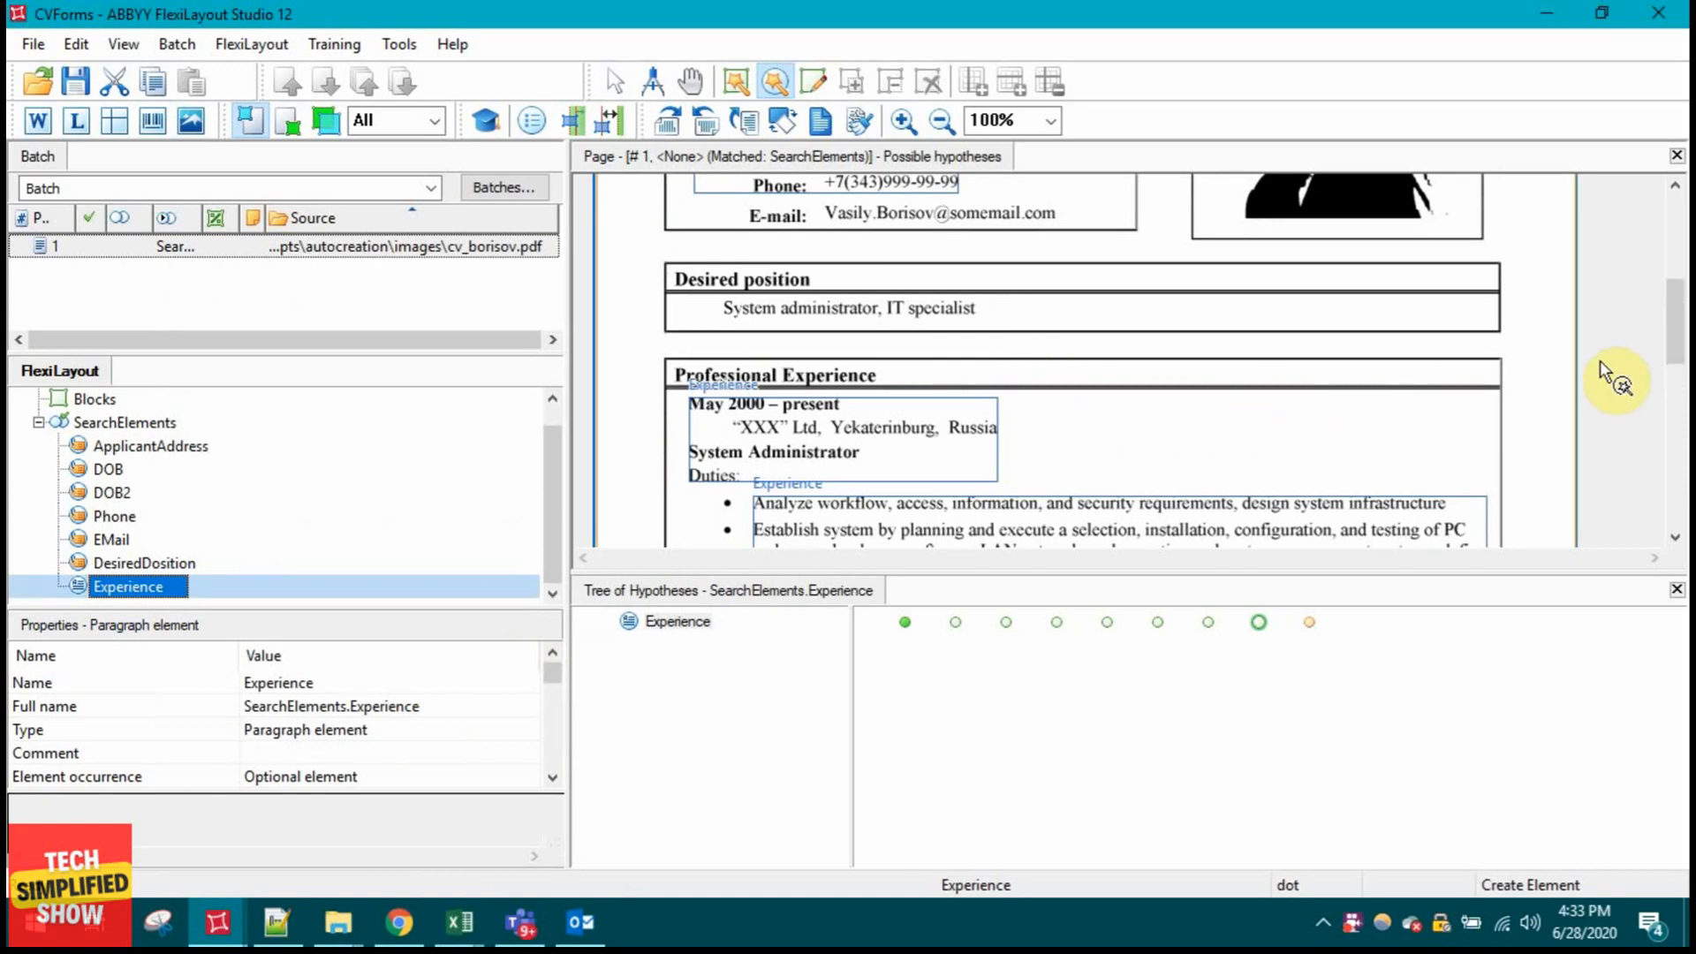
scroll(1653, 343, down, 1)
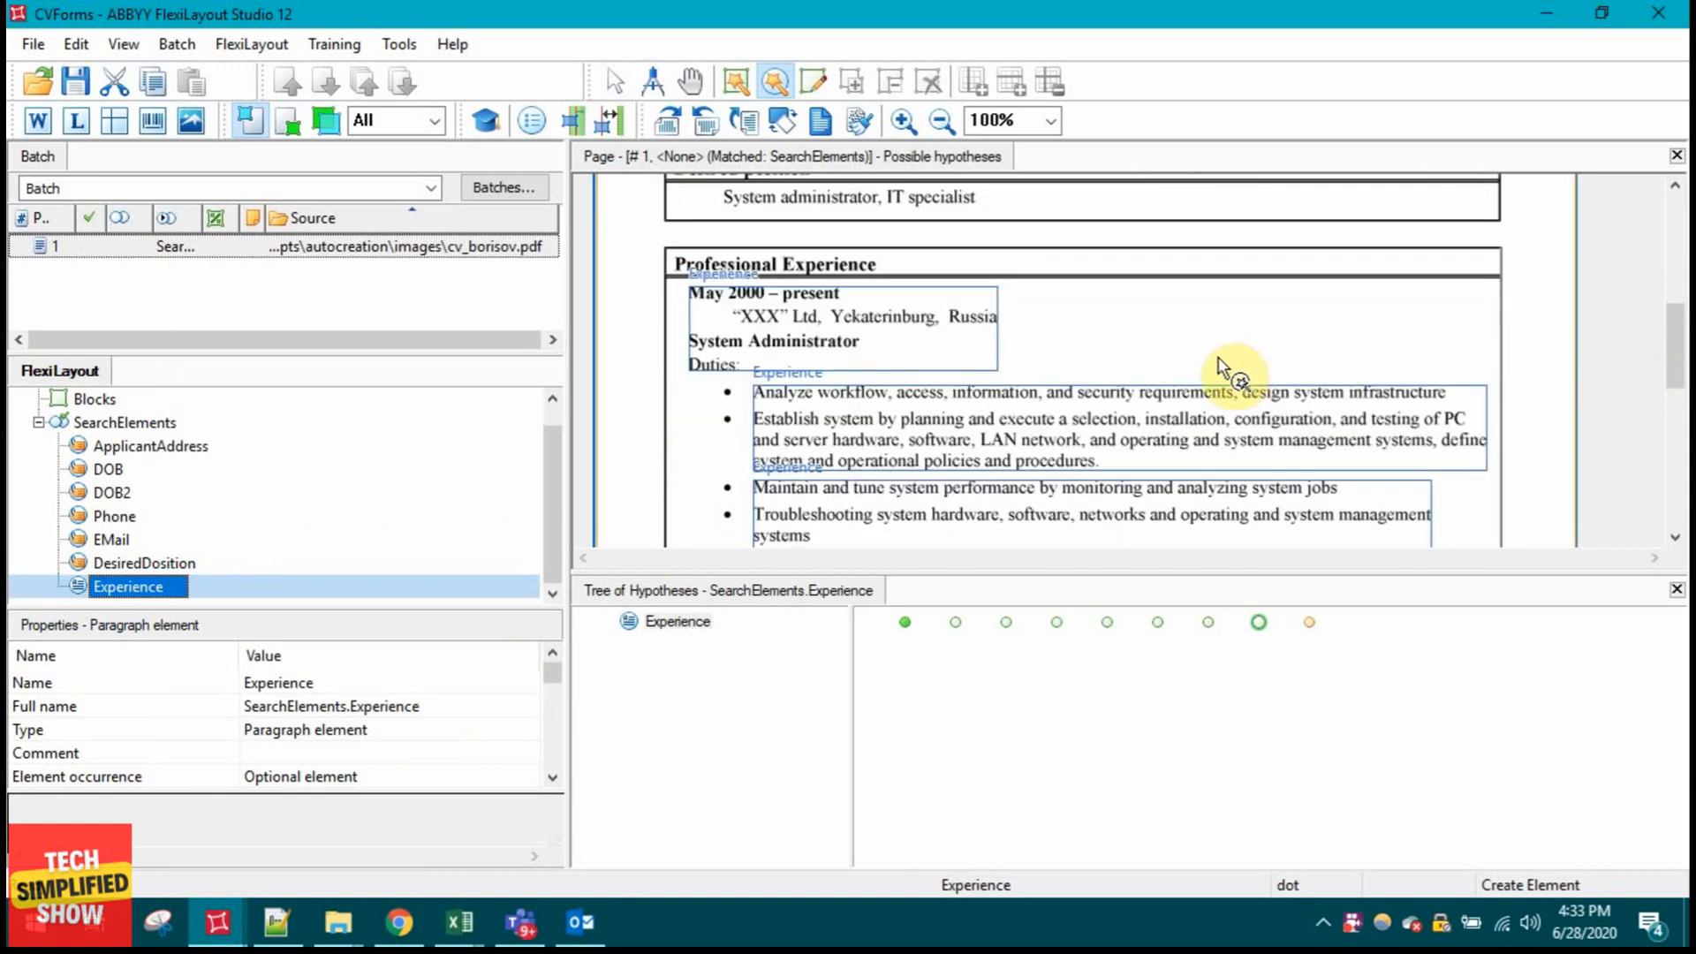
scroll(1222, 353, down, 1)
scroll(1233, 325, up, 1)
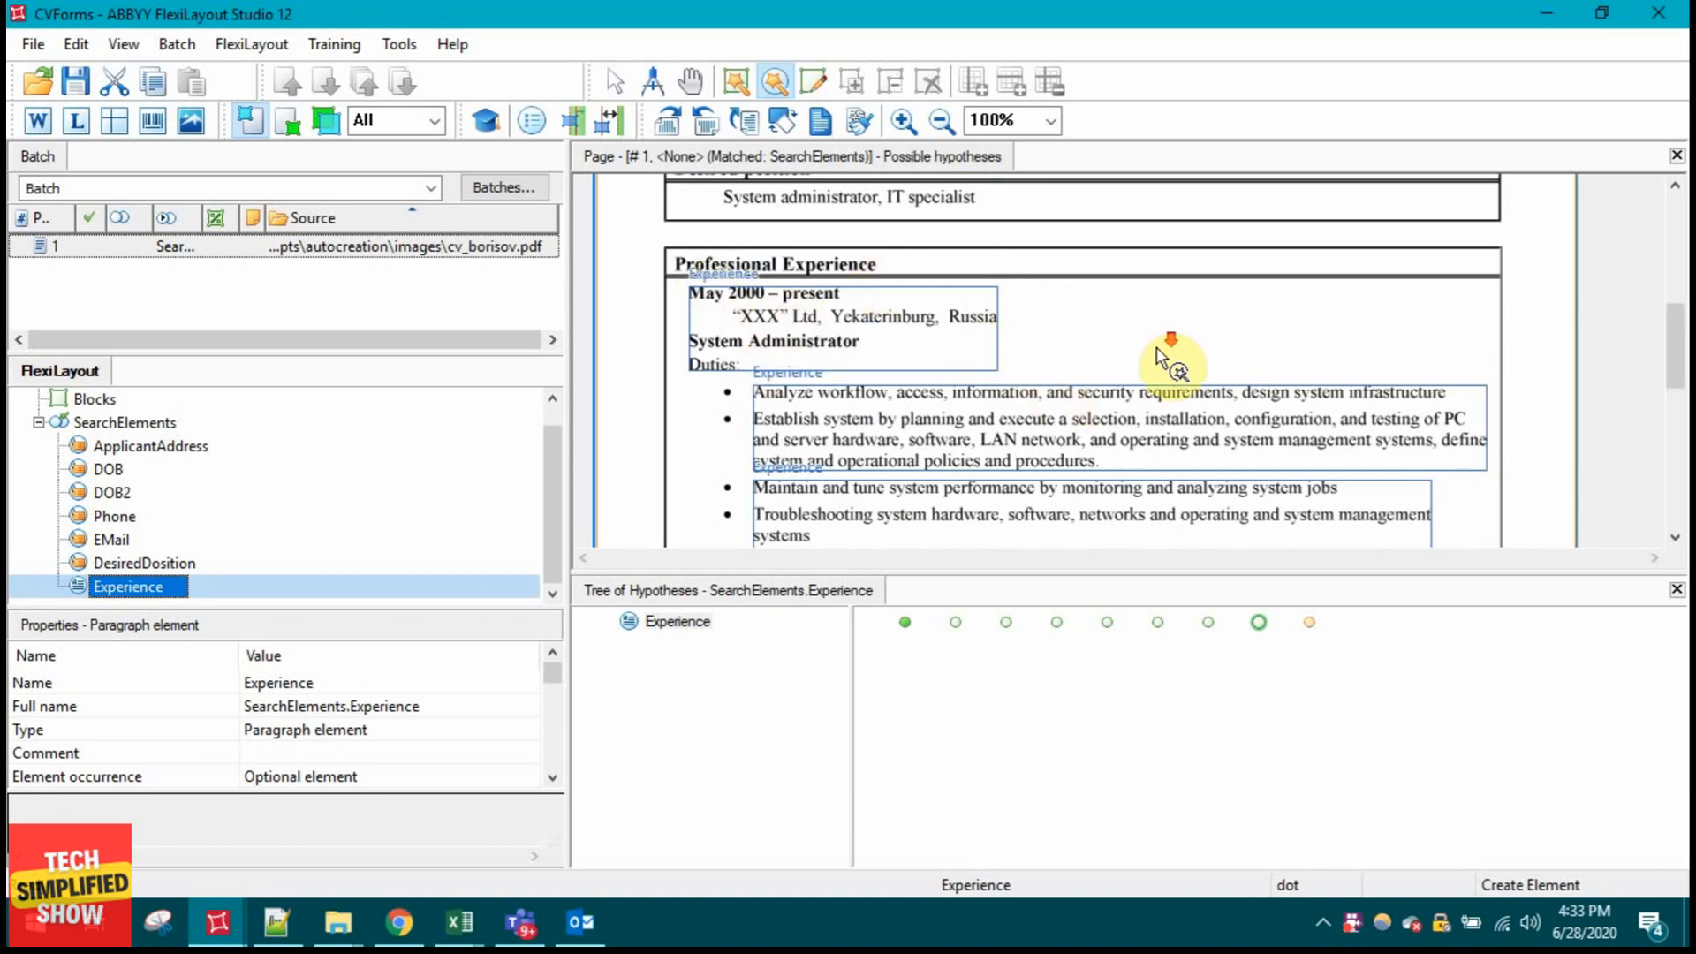
scroll(1161, 353, down, 3)
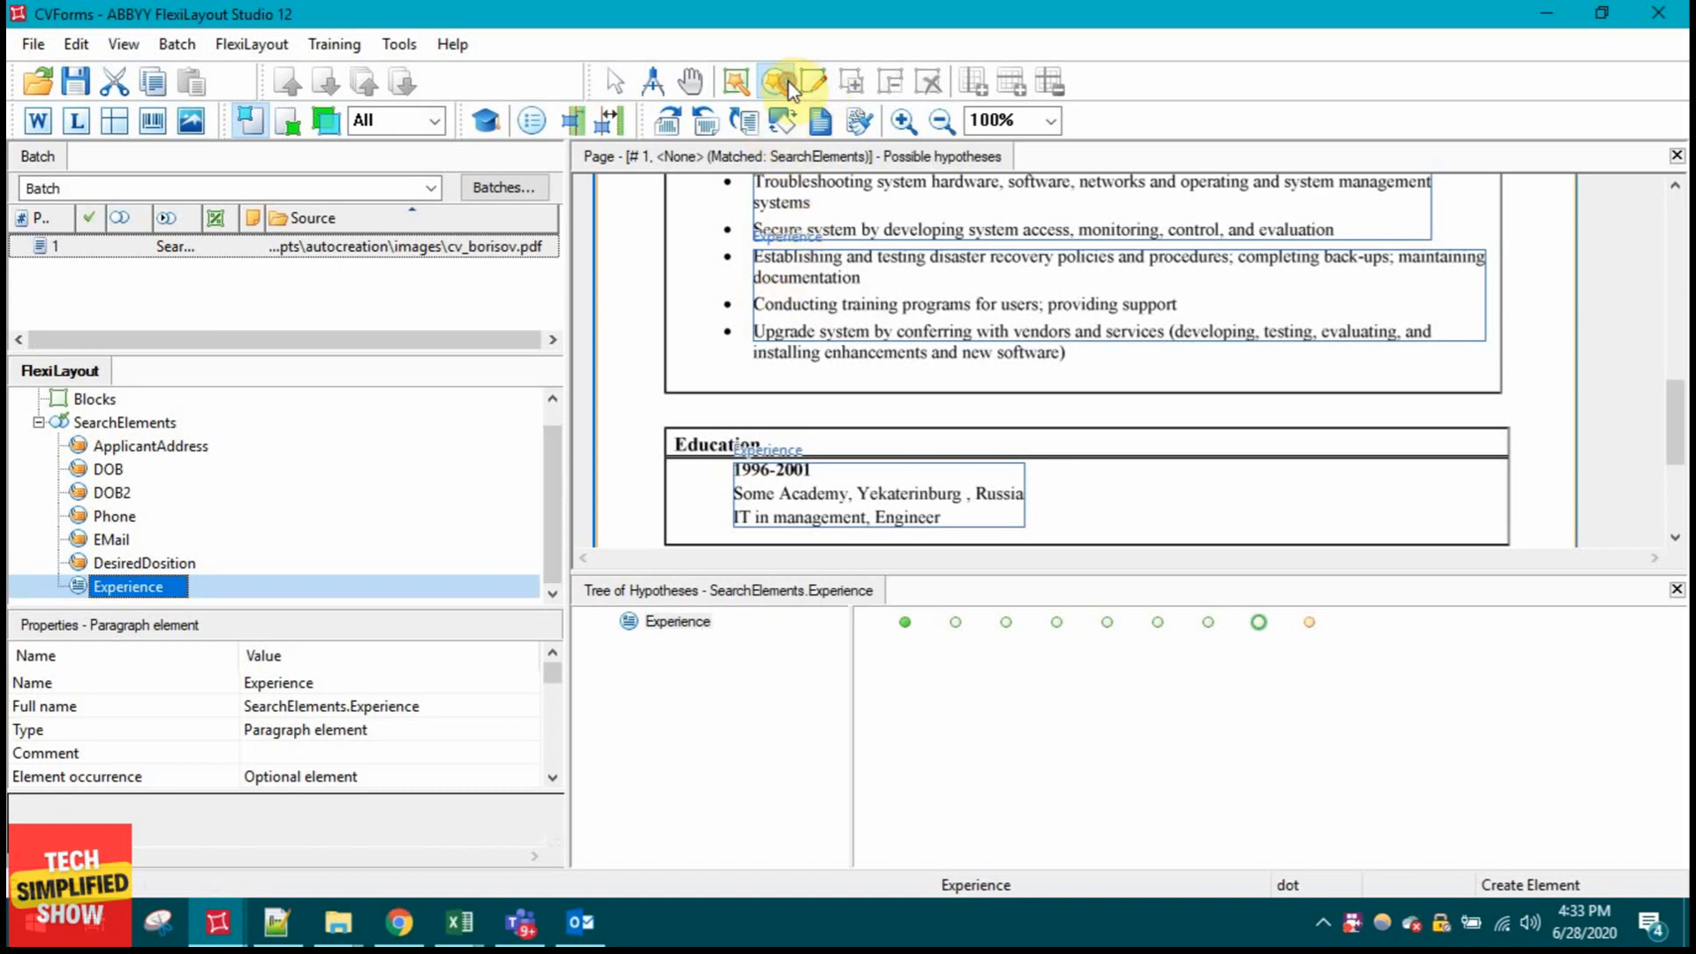
Step: Show word outlines and create static text element ProfessionalExperience from the Experience heading
click(38, 124)
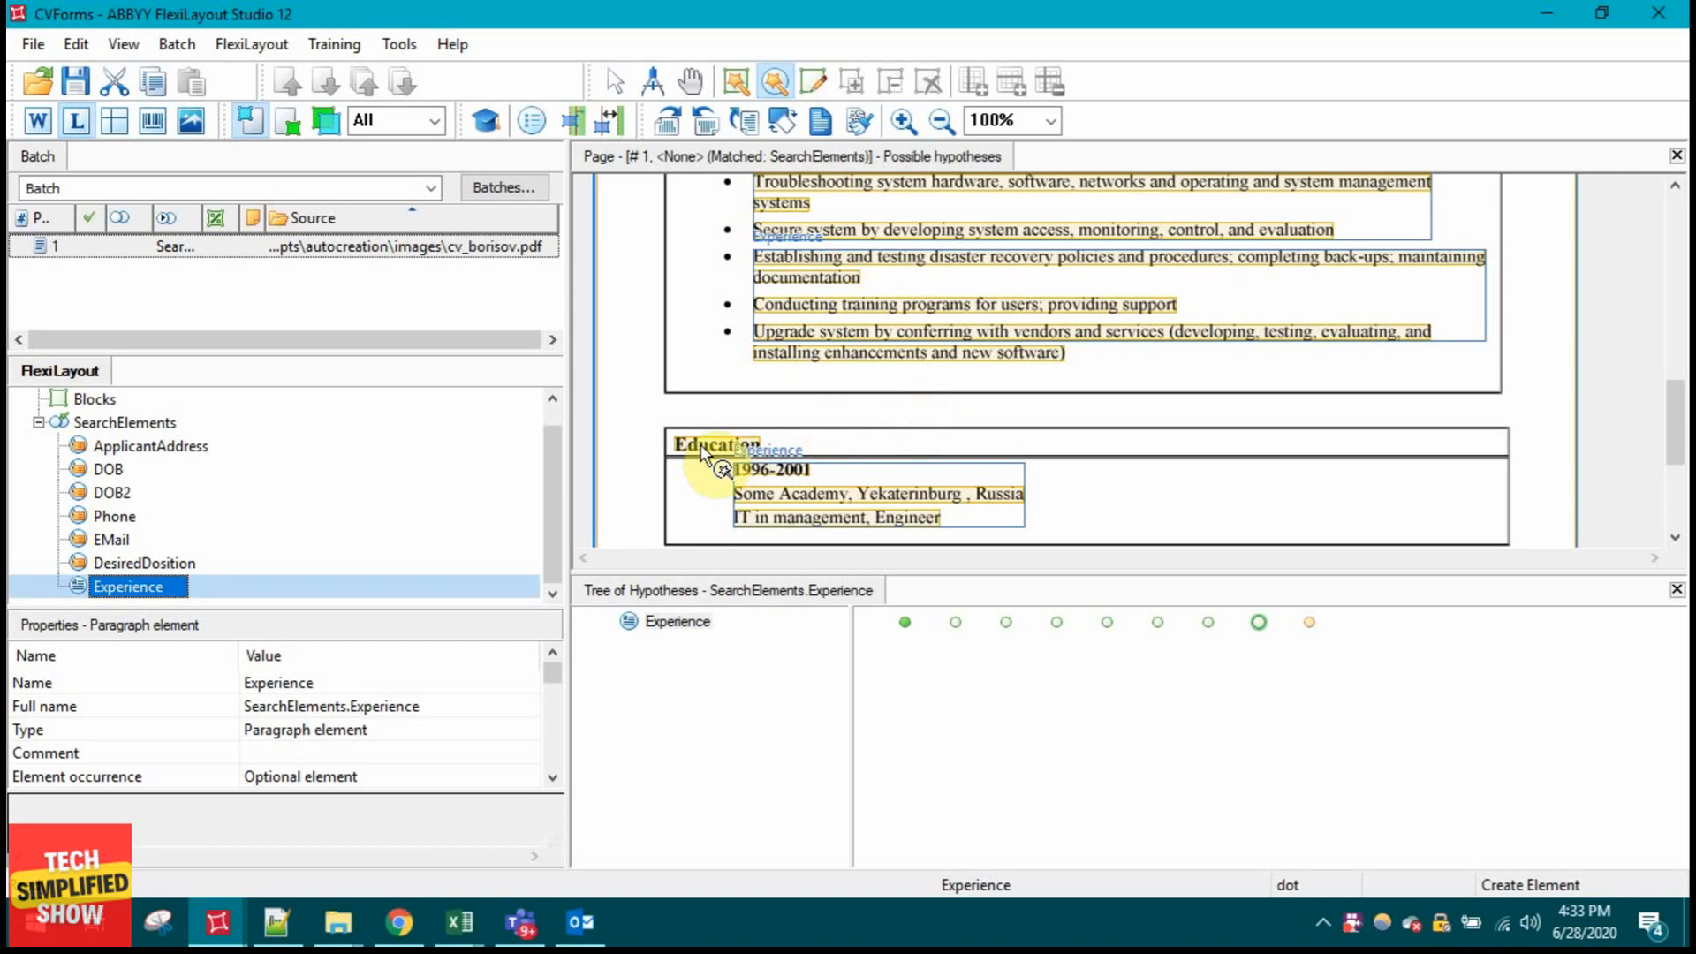
scroll(889, 406, up, 5)
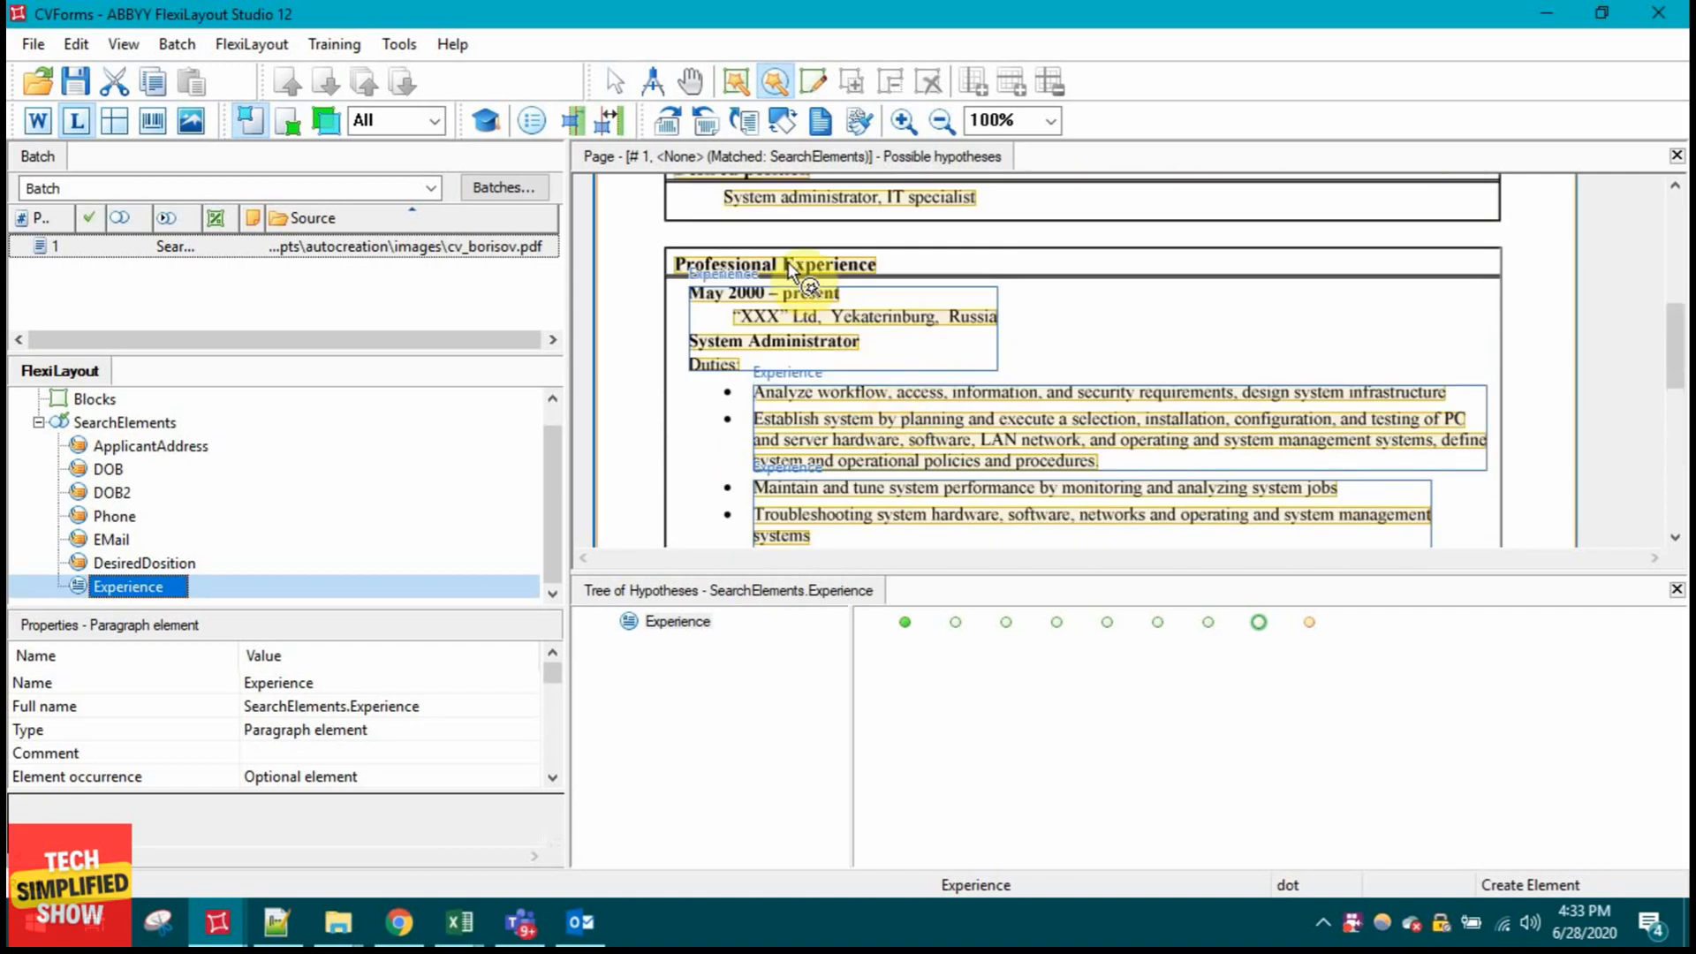
click(785, 267)
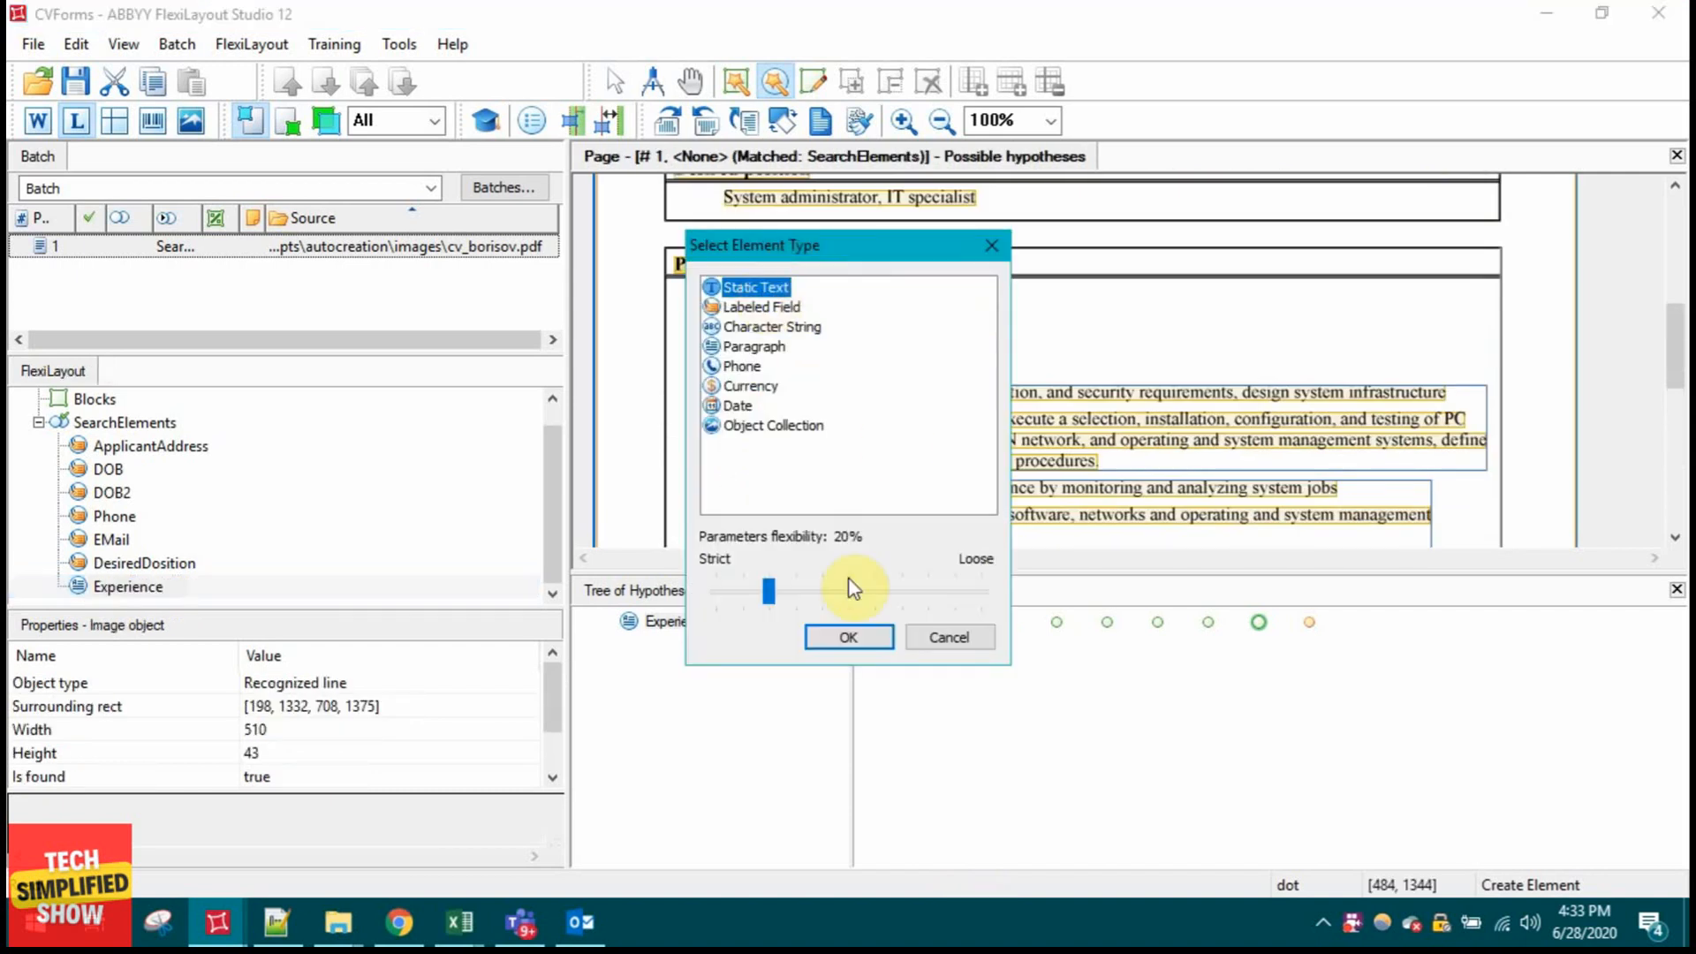
click(848, 637)
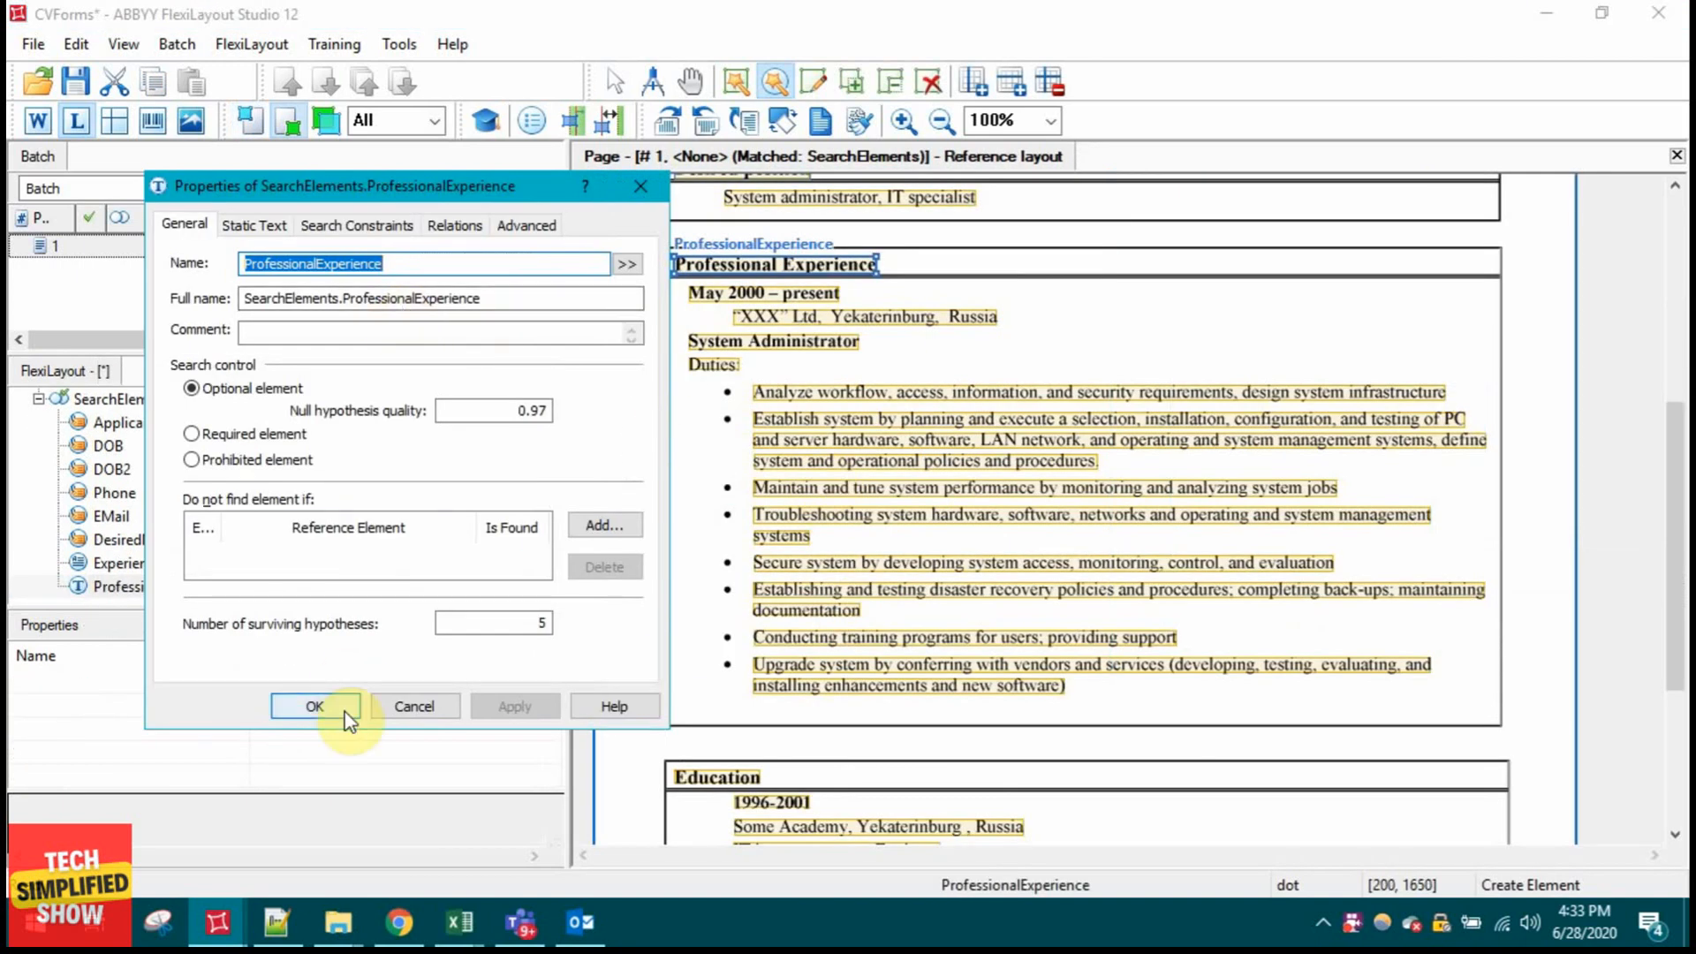
click(316, 707)
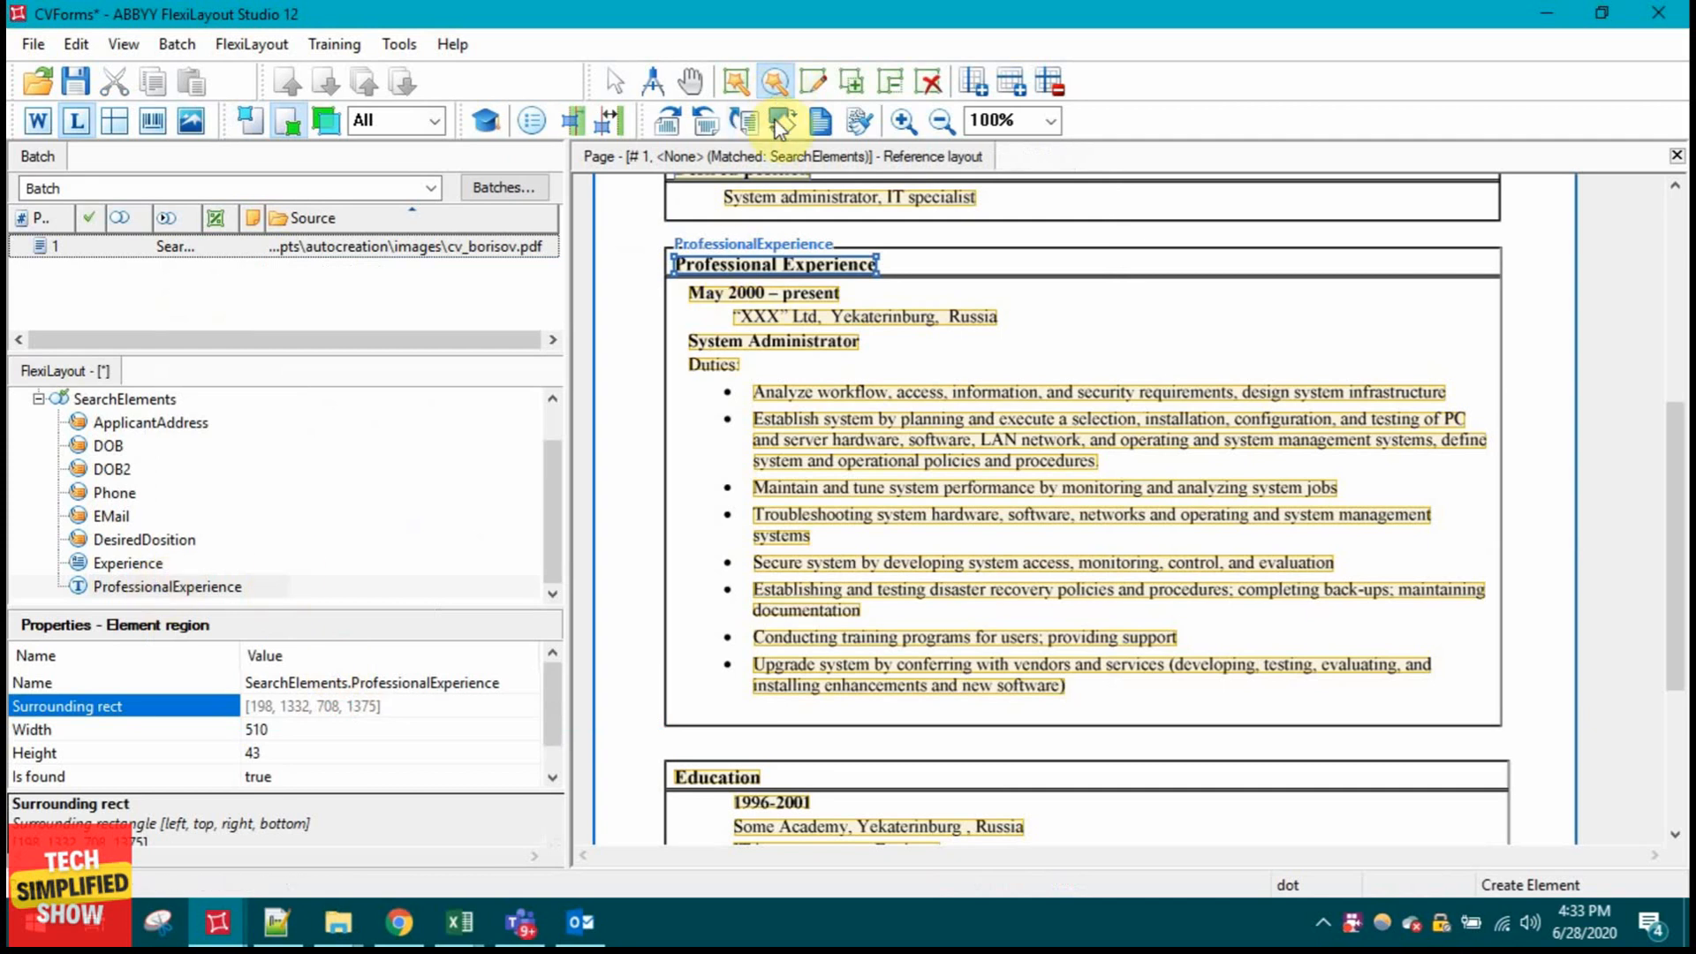
Step: Create static text element Education from the Education heading
scroll(875, 424, down, 3)
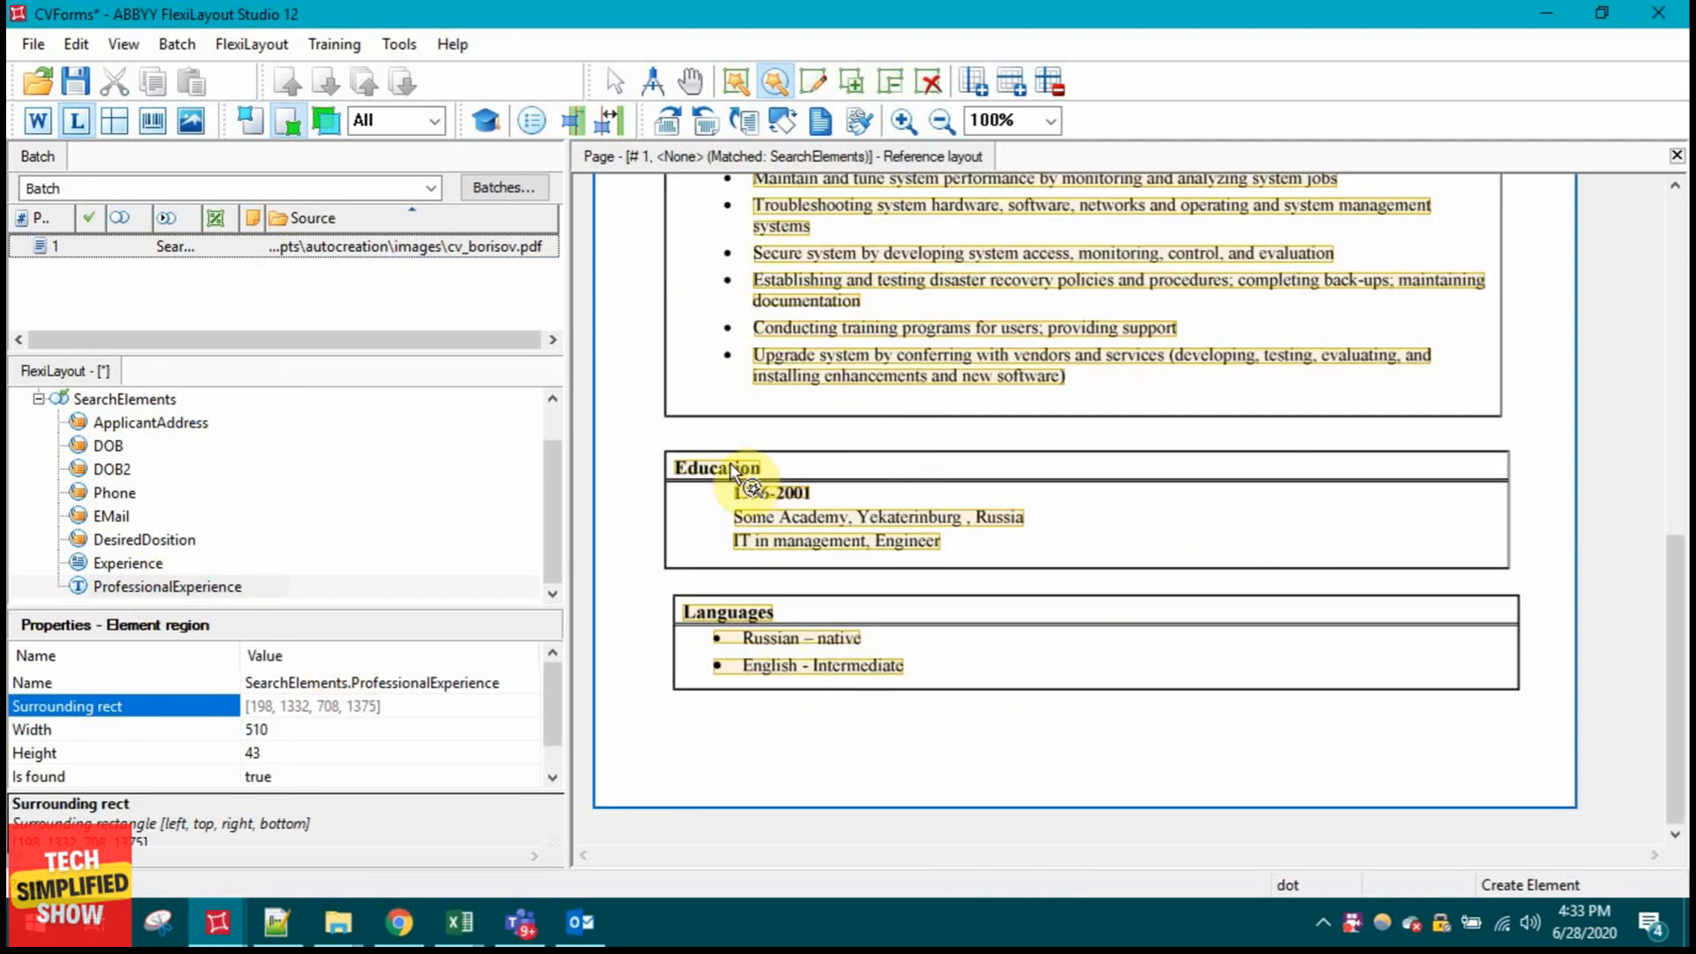
click(761, 490)
click(754, 289)
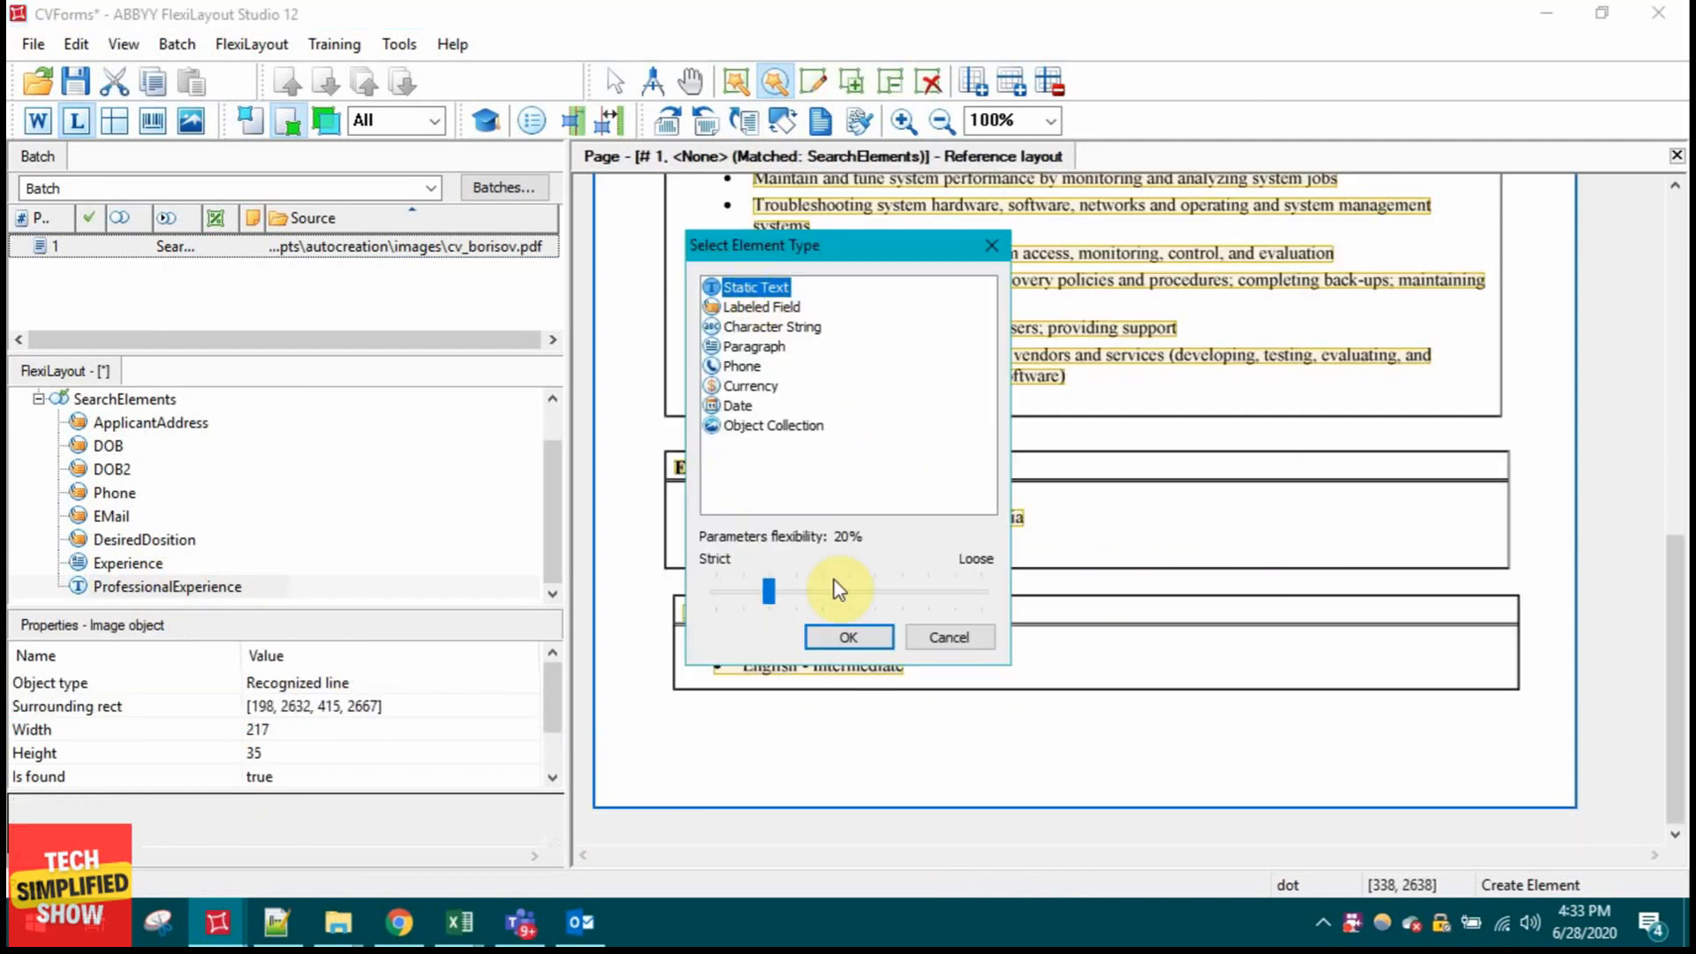
click(849, 637)
click(341, 701)
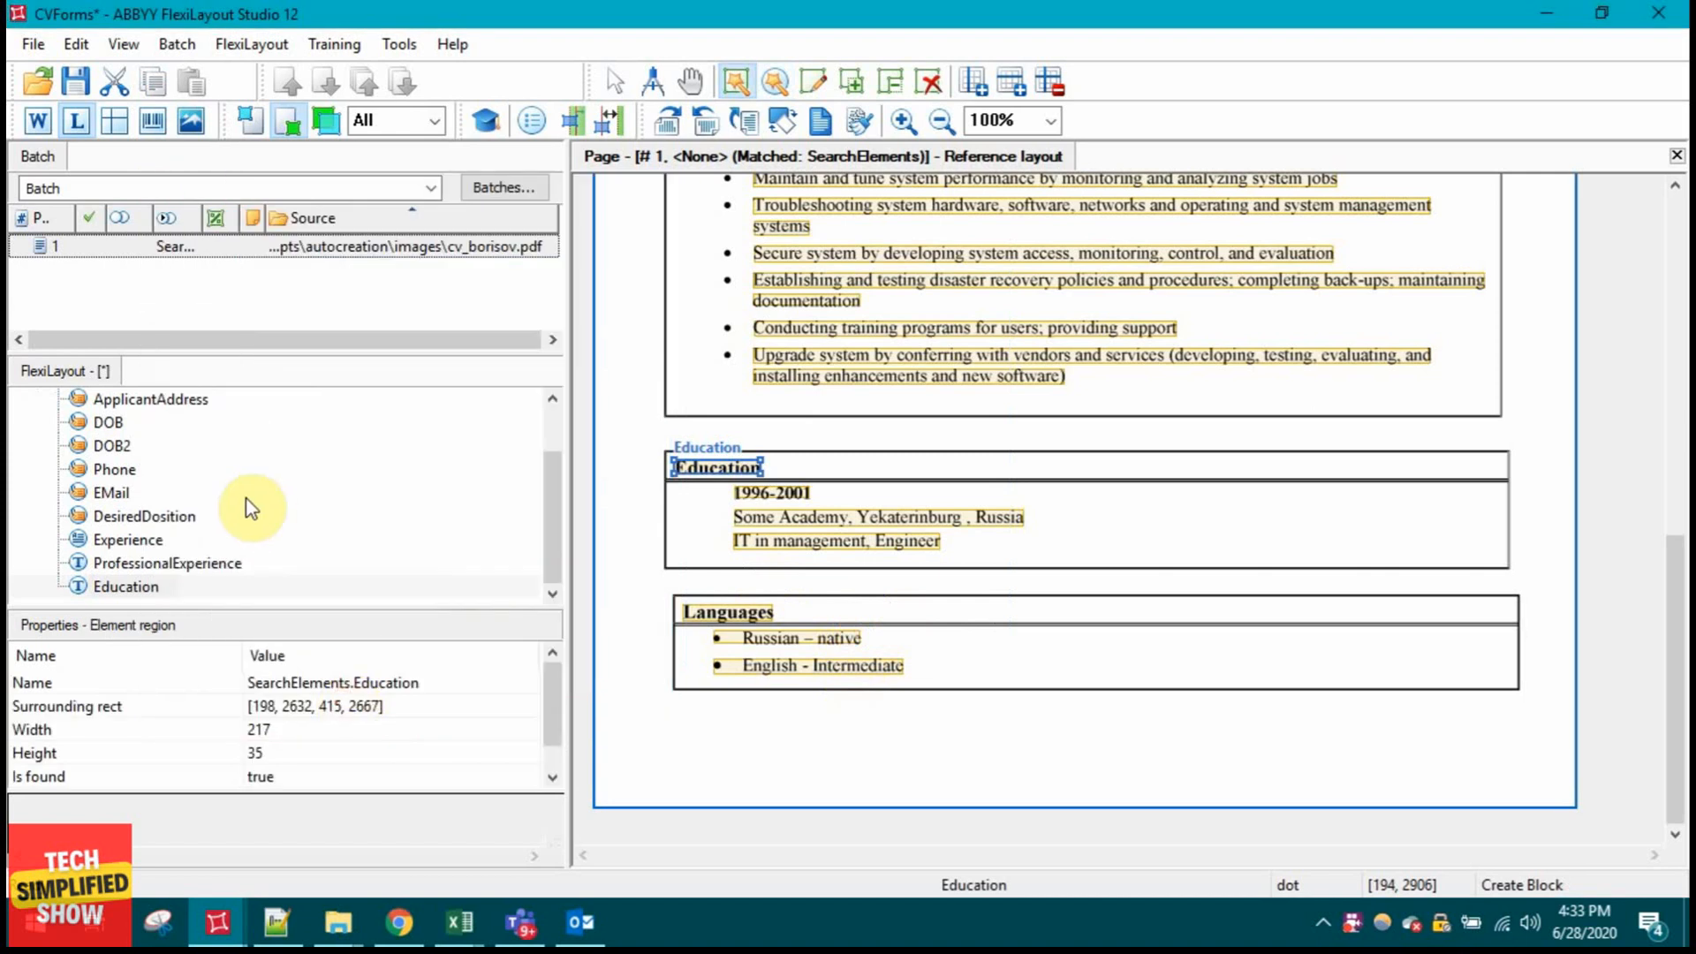
Step: Rename Education to Ref2 and ProfessionalExperience to Ref1
double_click(151, 588)
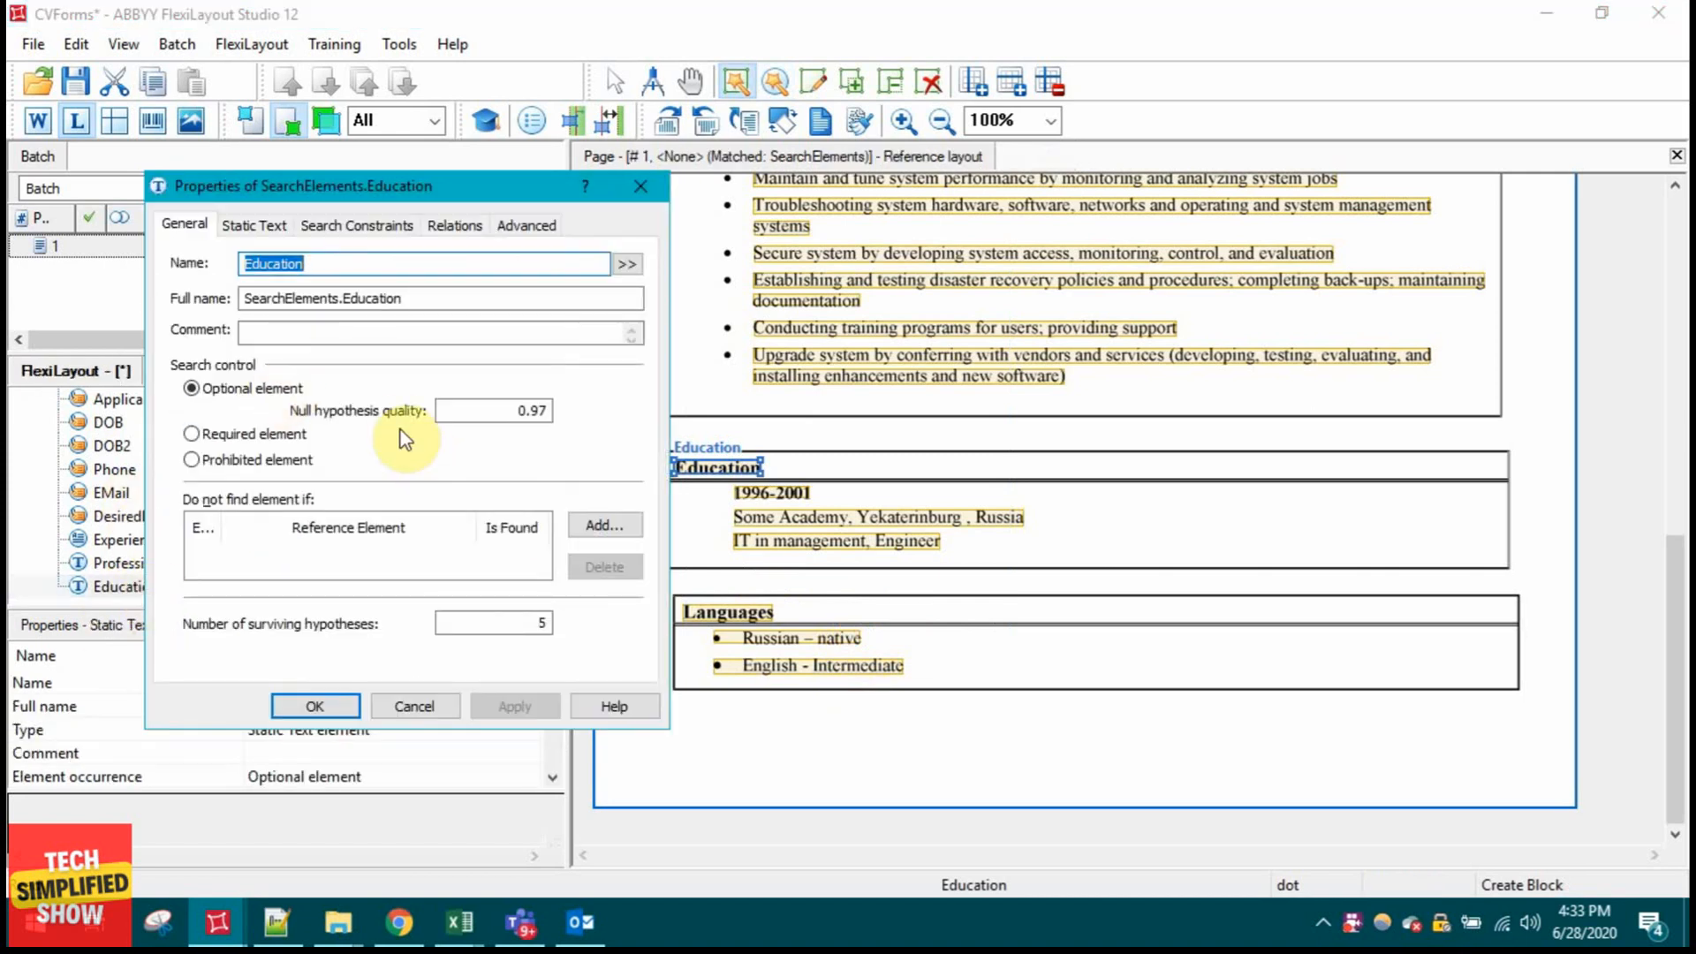
text(Ref2)
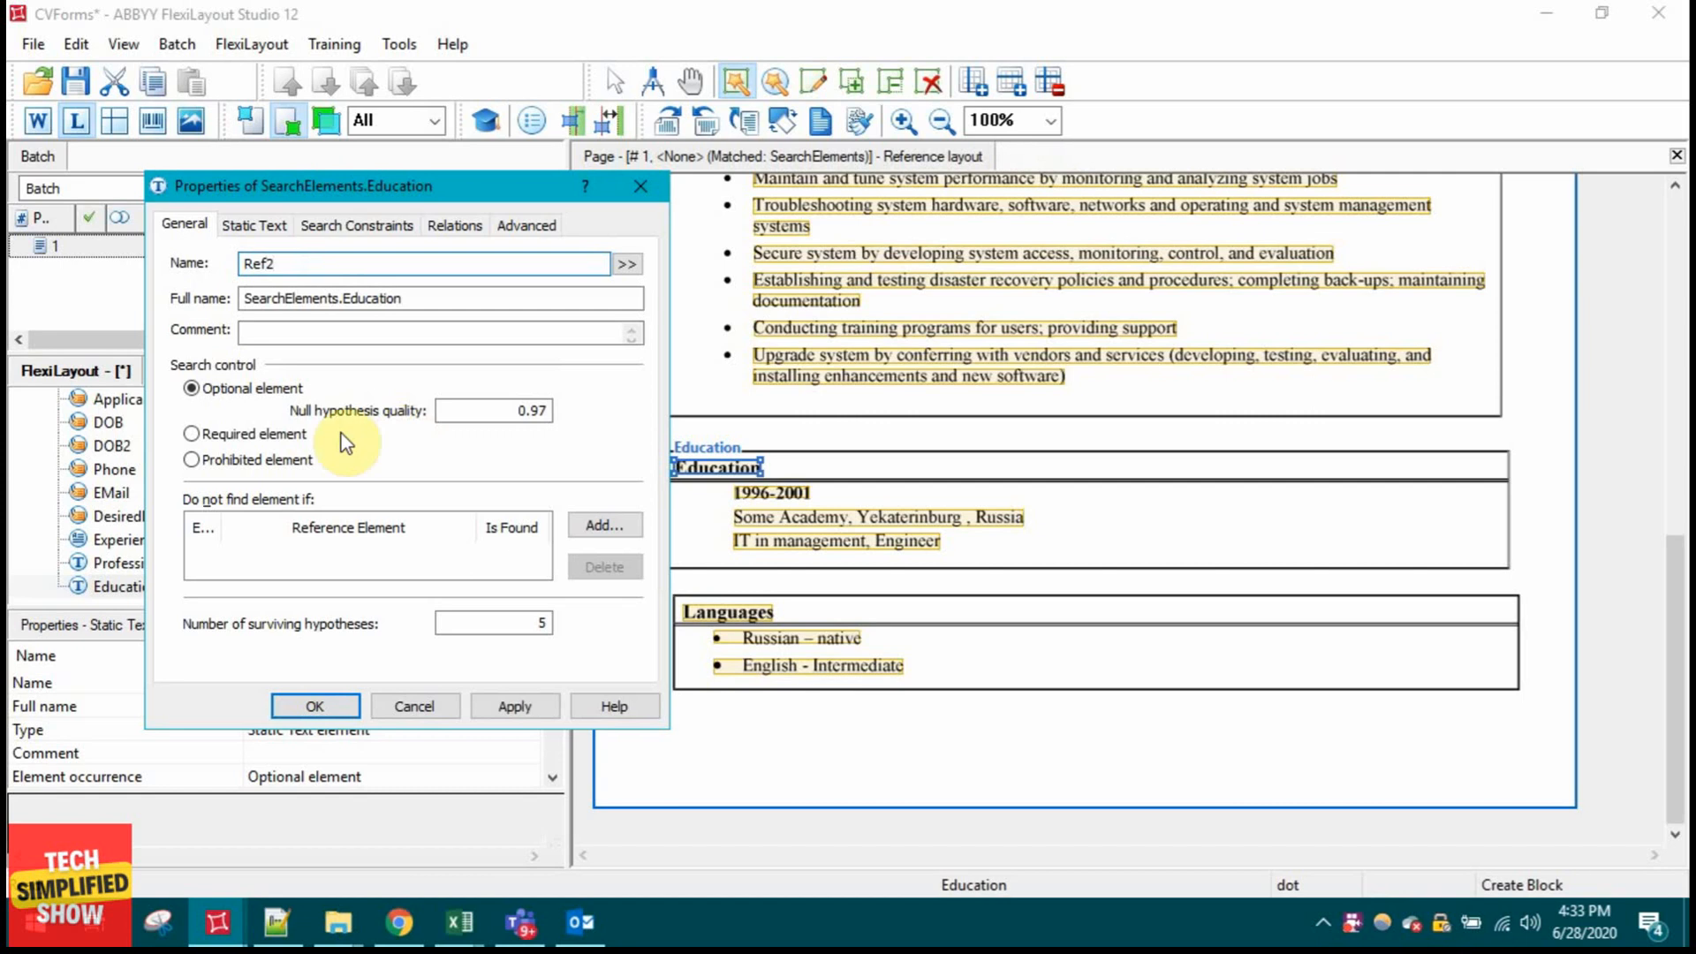
click(305, 706)
double_click(124, 563)
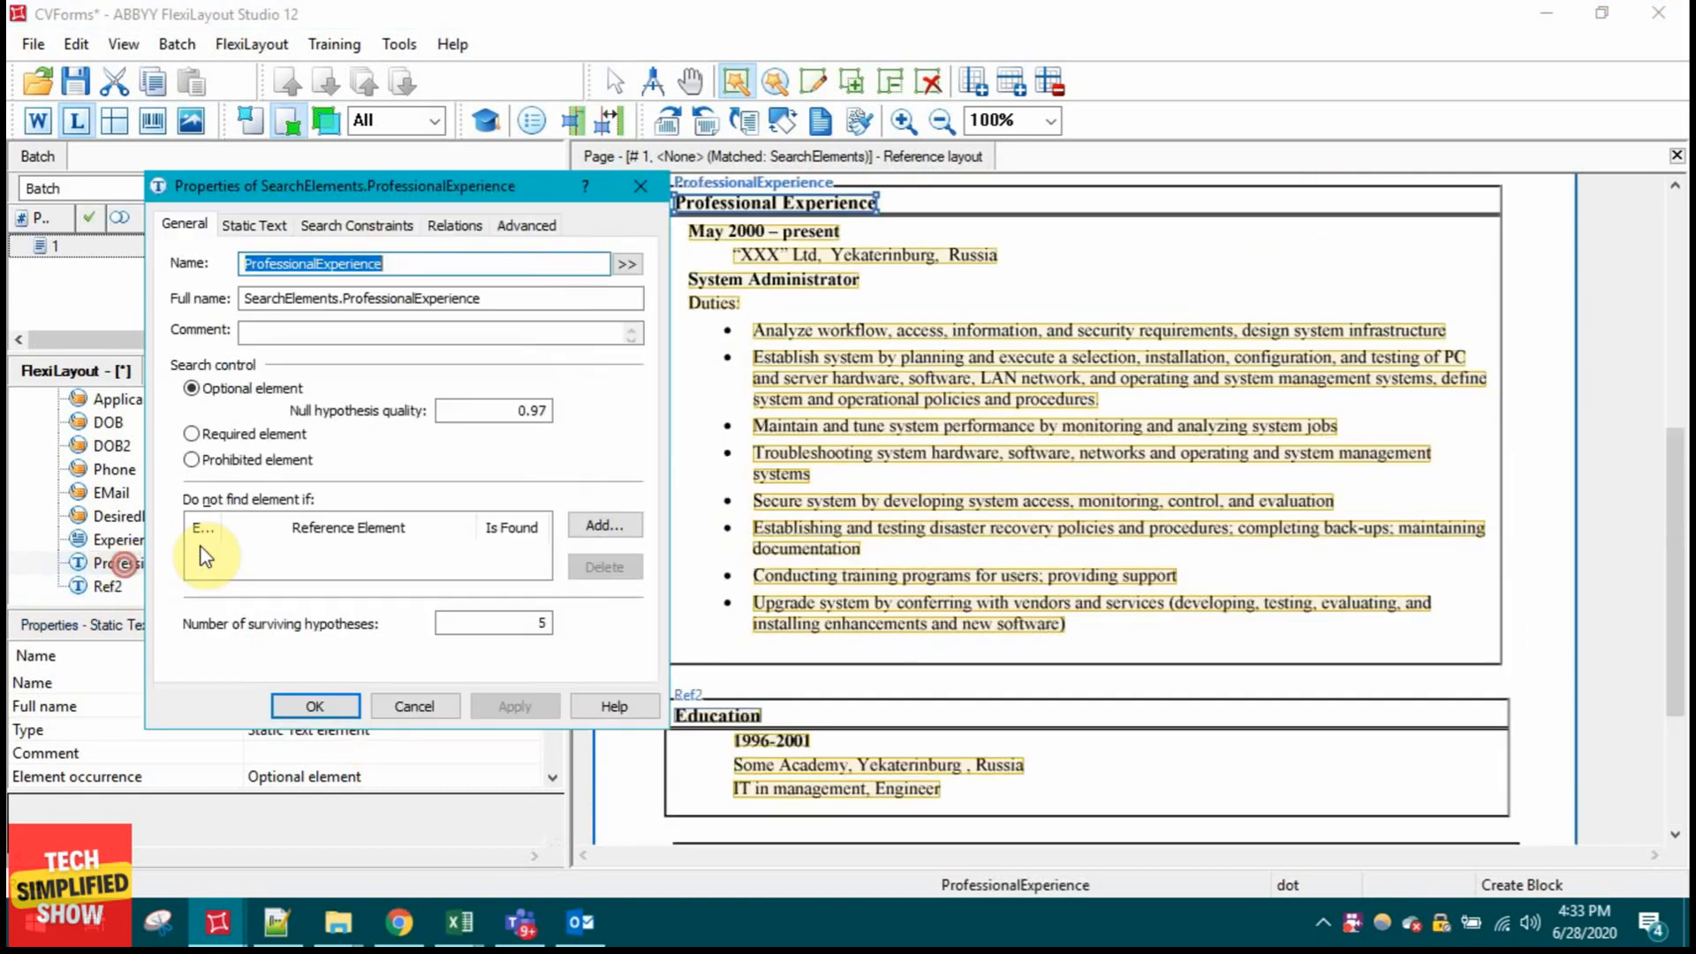
text(Ref1)
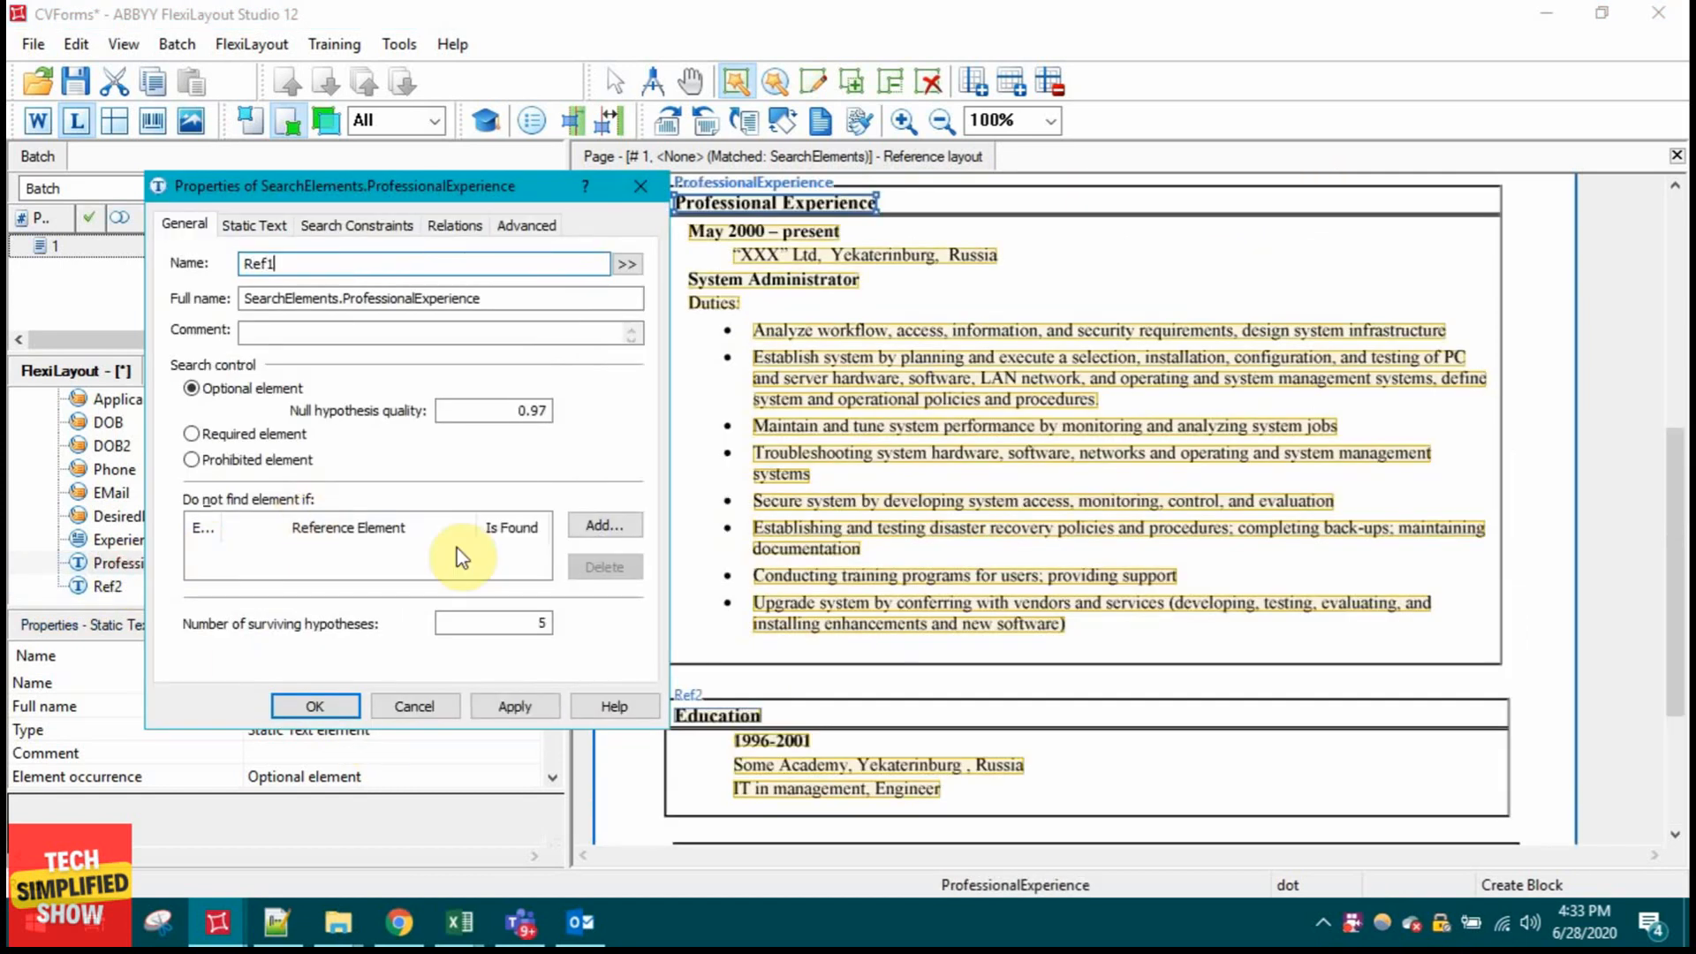
click(319, 707)
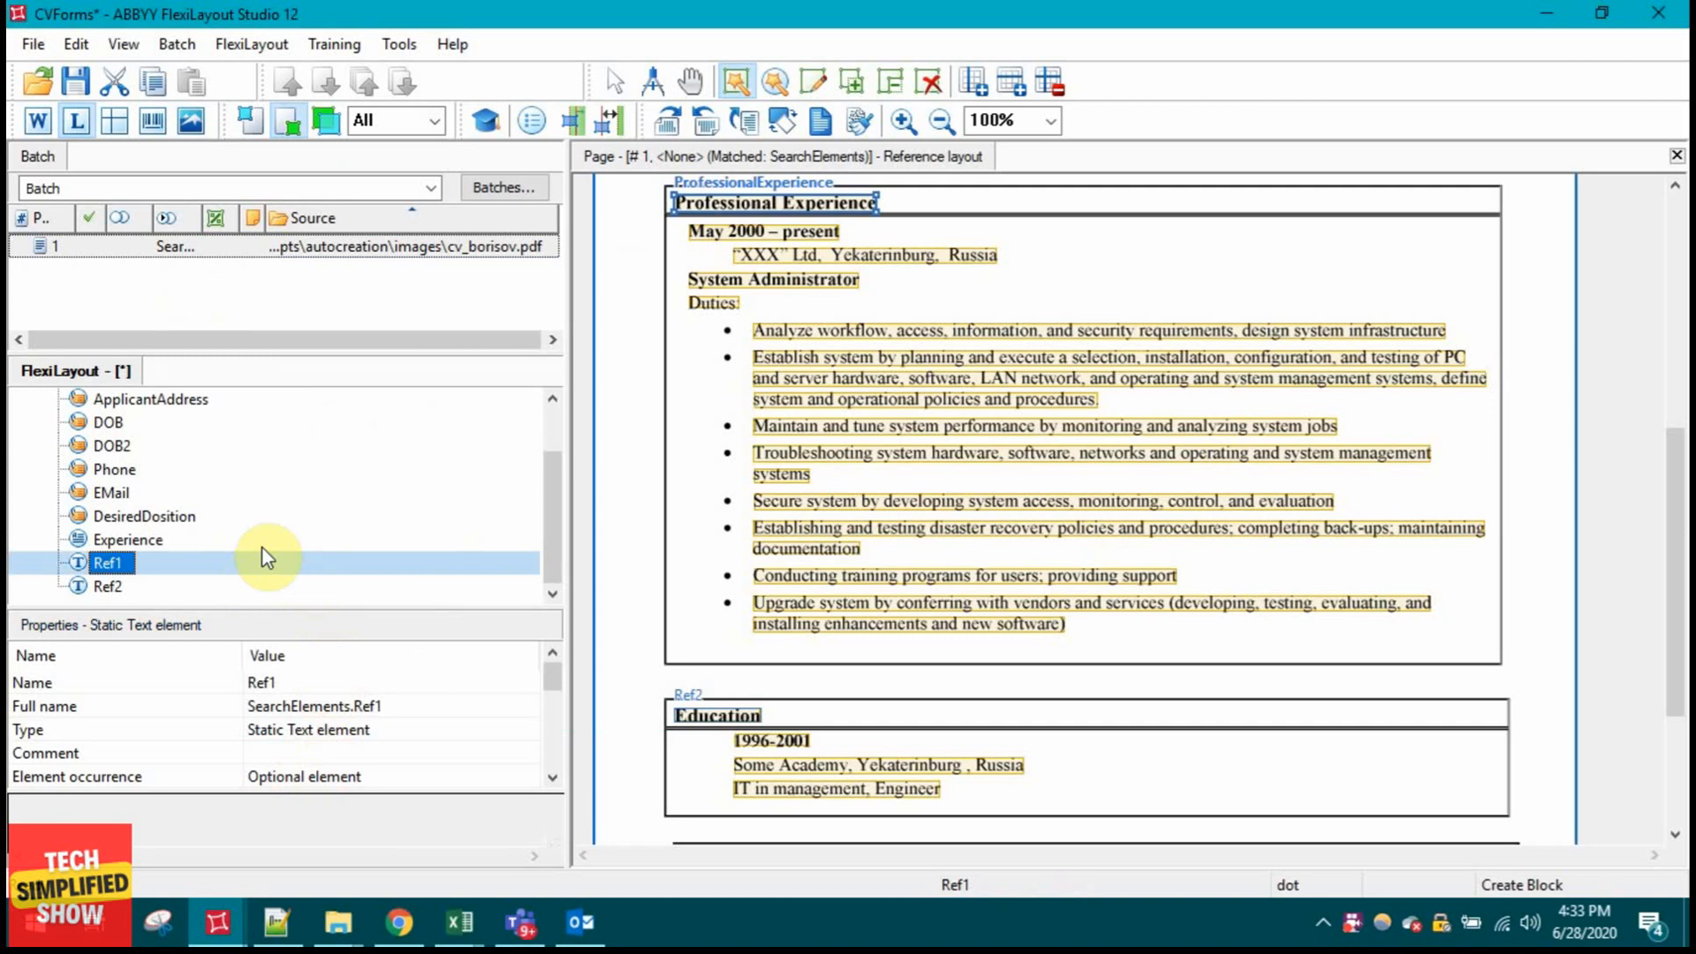
double_click(142, 543)
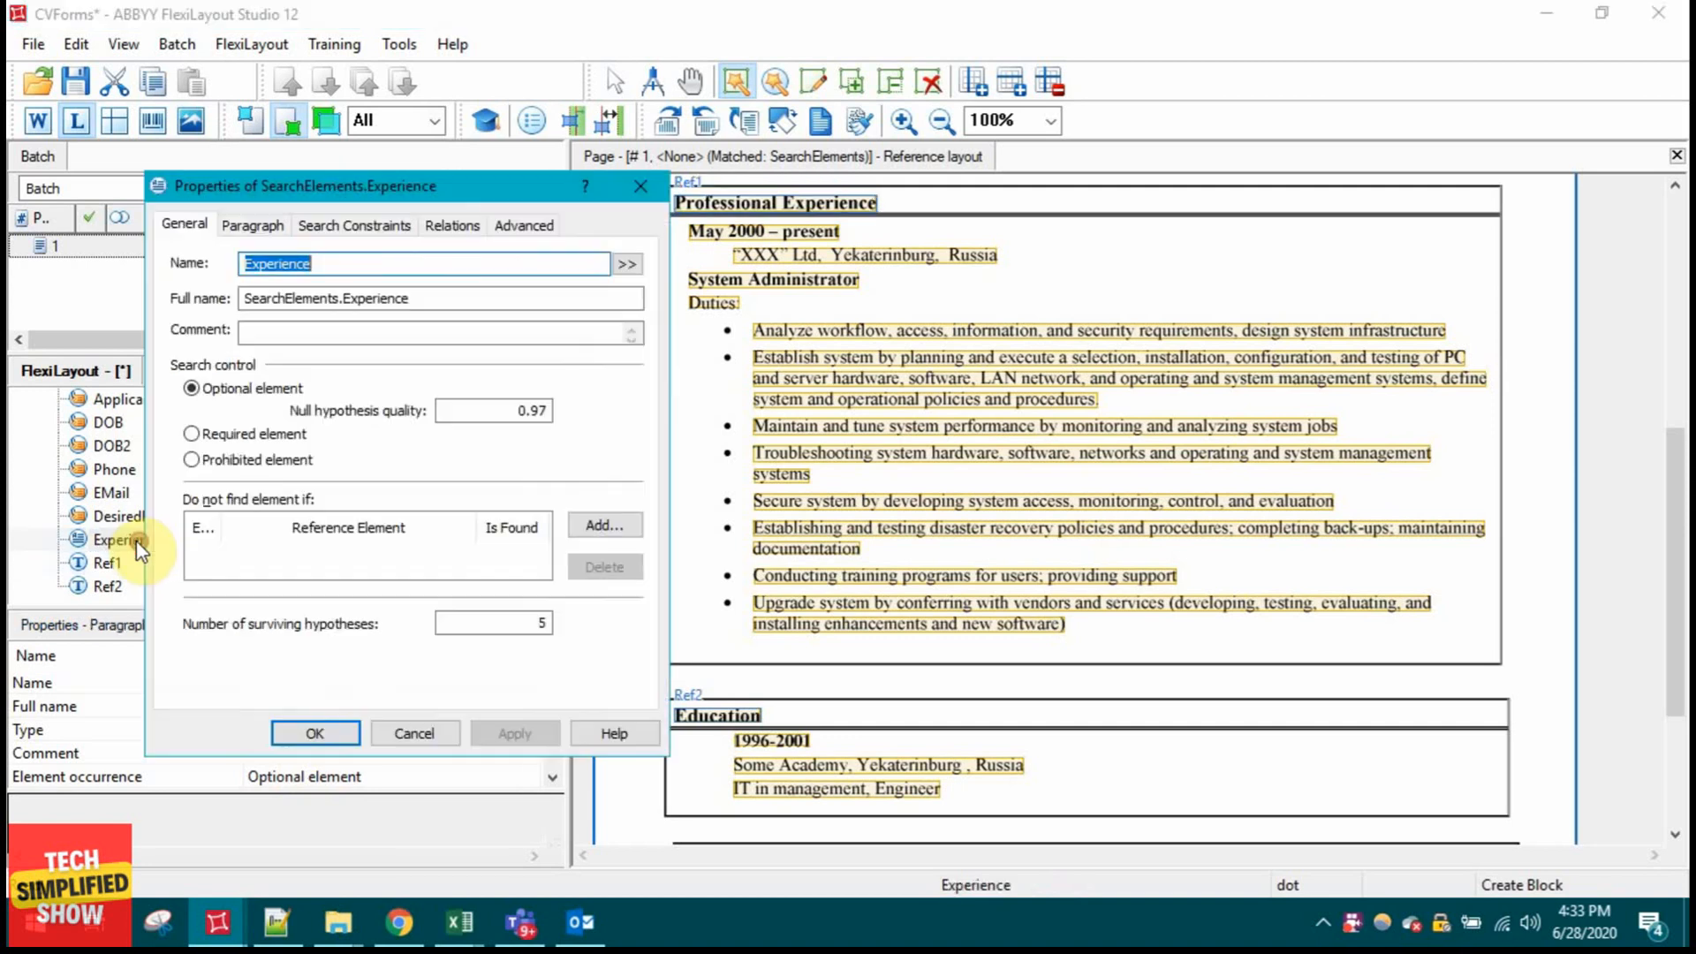
click(452, 224)
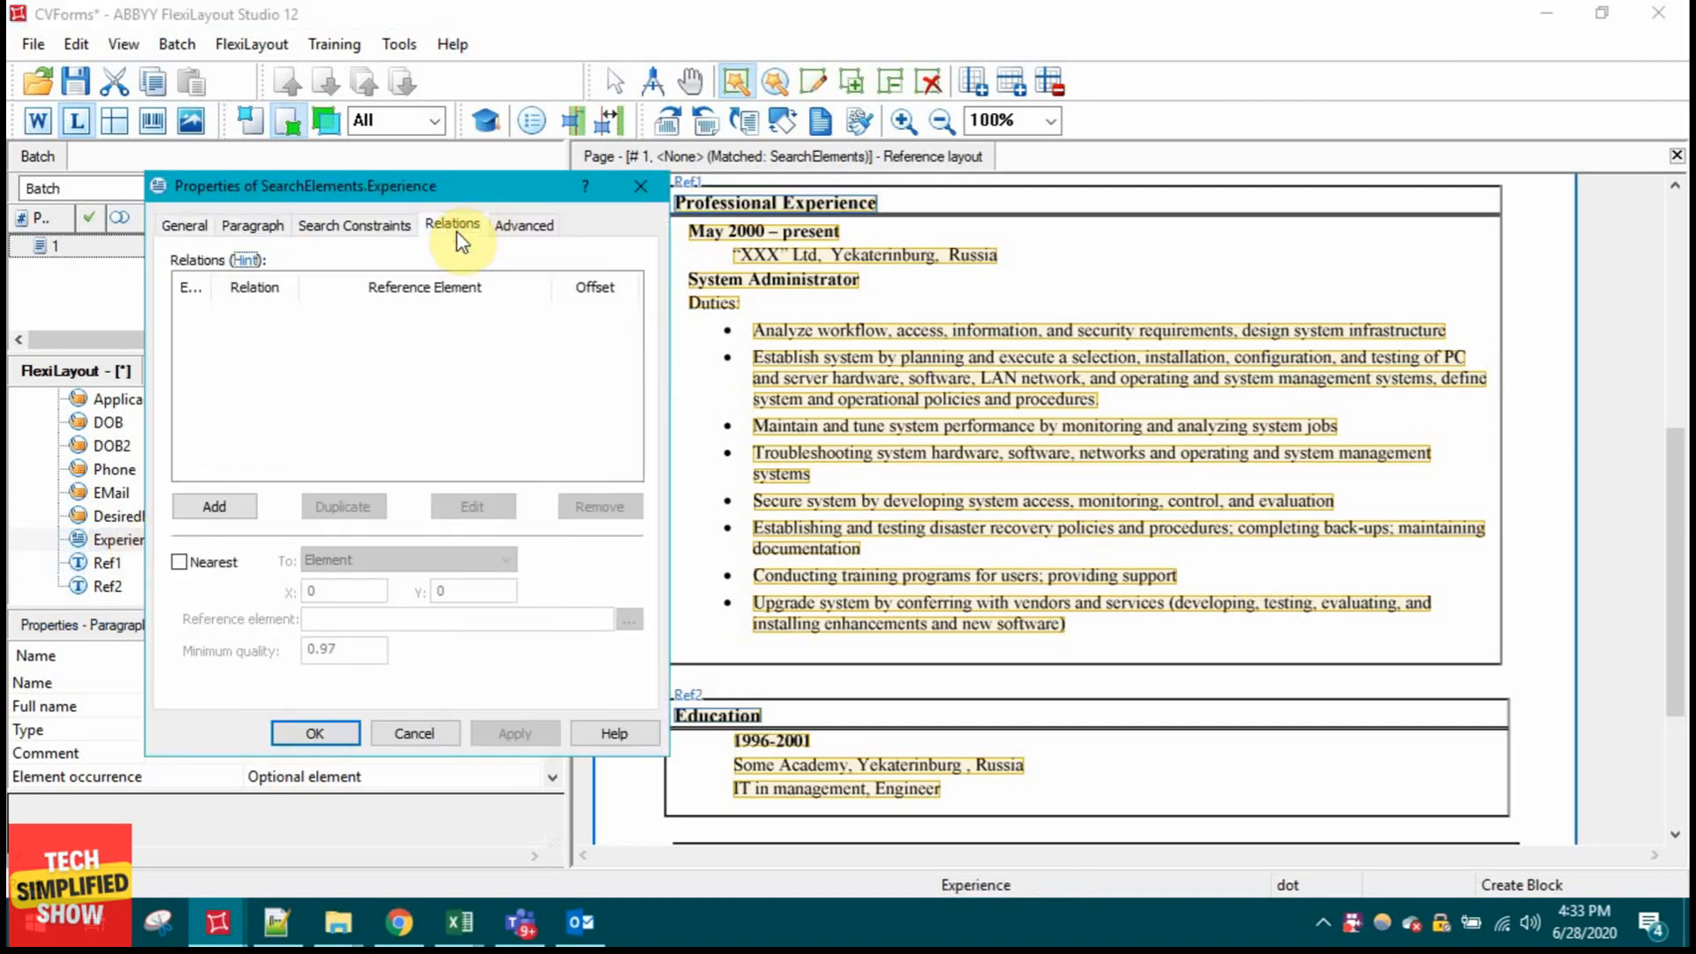
click(236, 501)
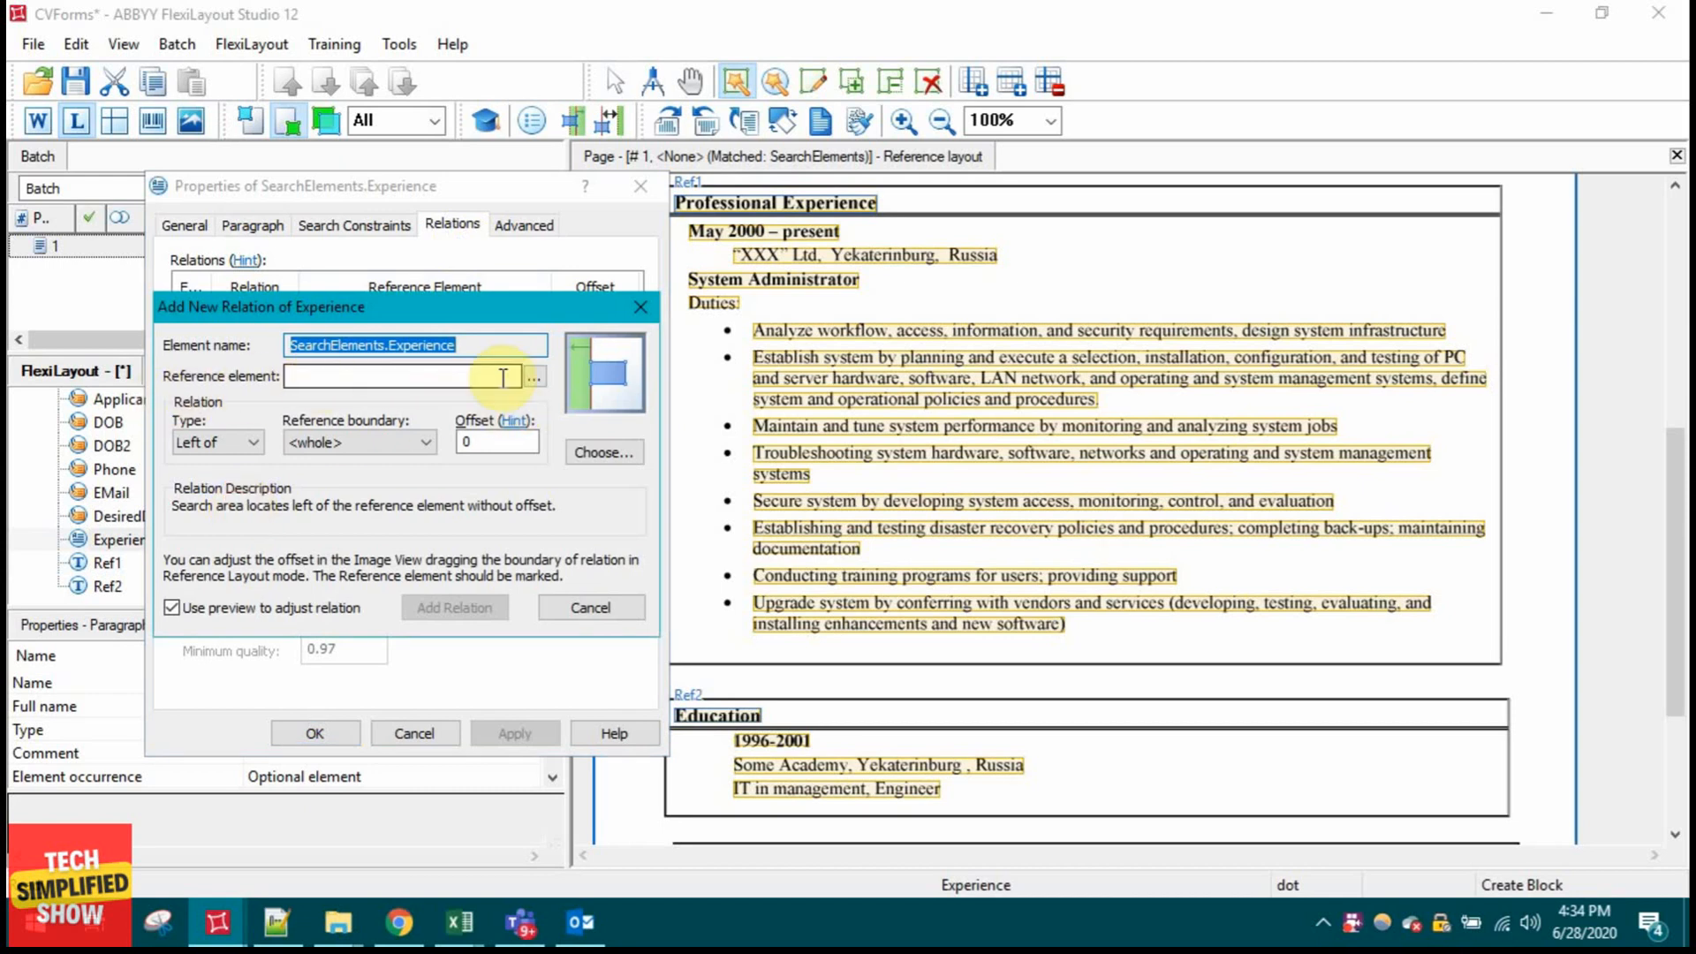
click(533, 377)
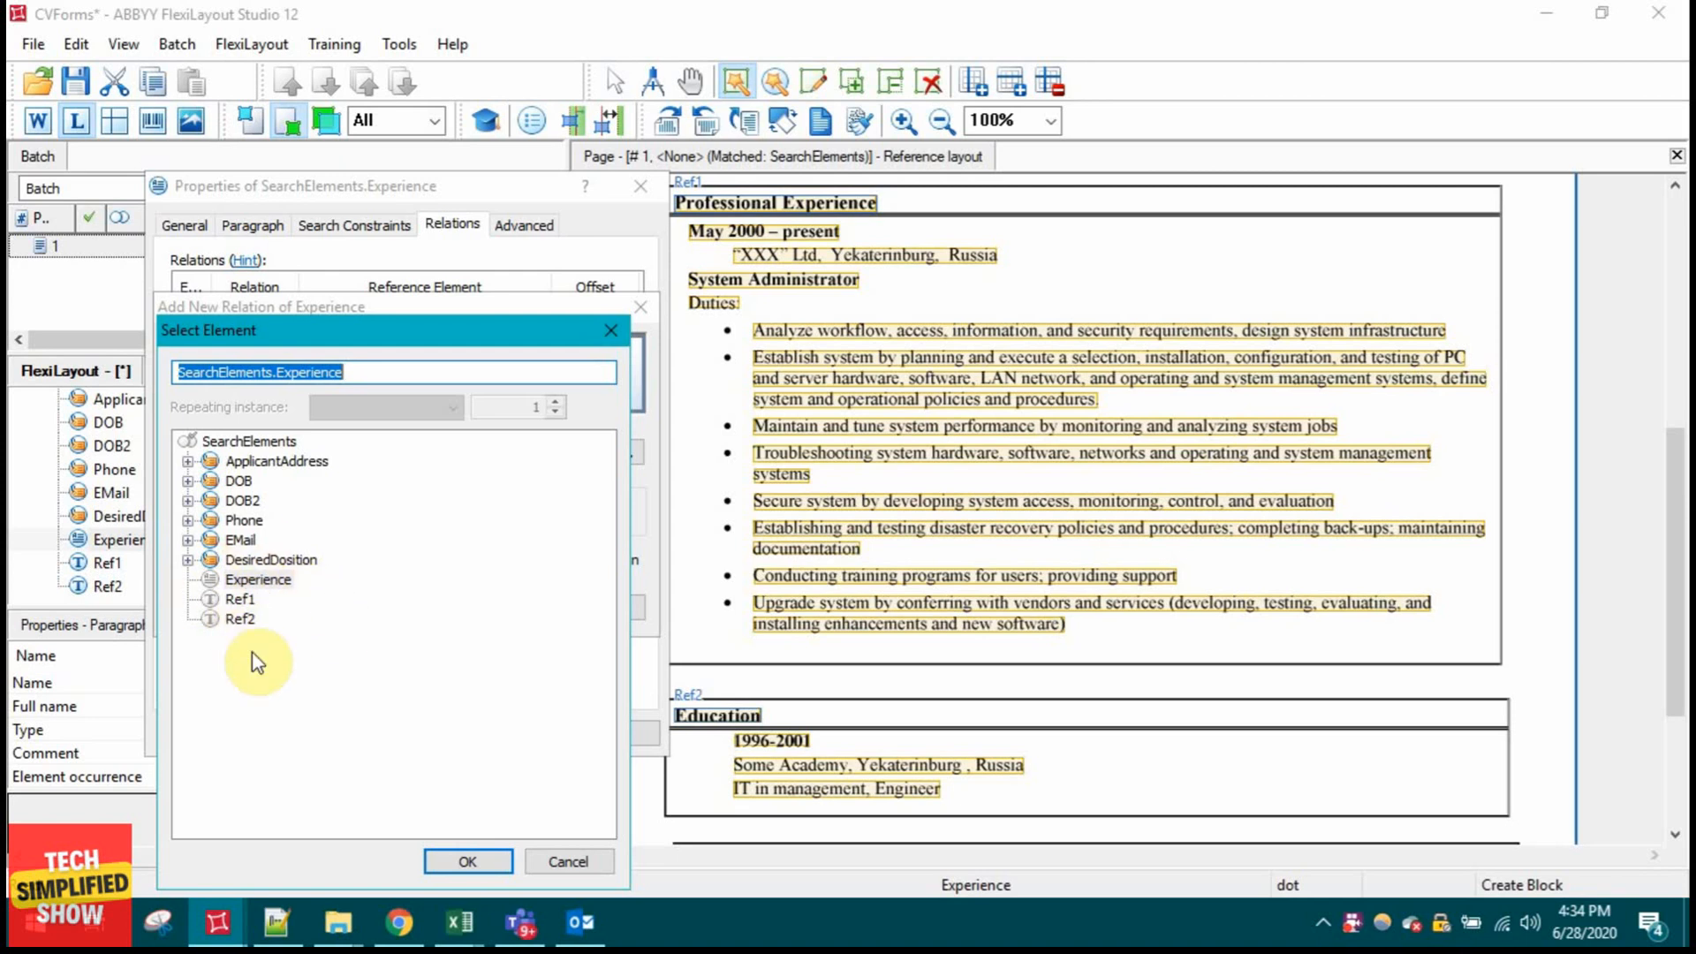
click(576, 855)
click(565, 859)
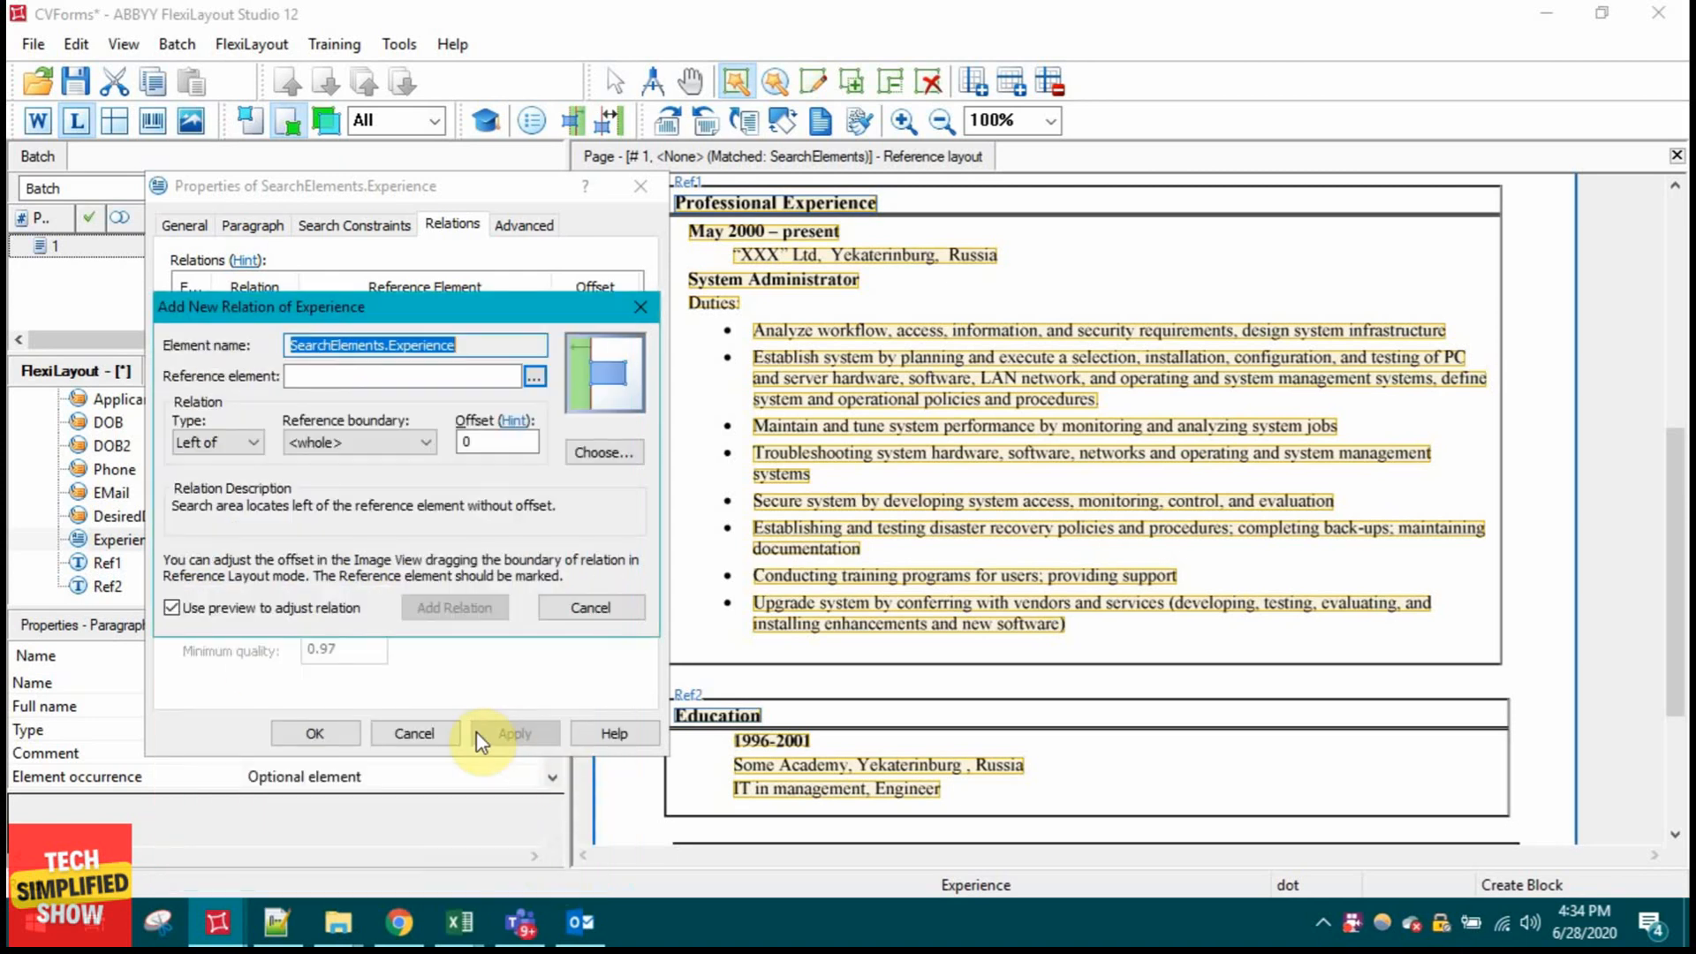
click(576, 615)
click(415, 733)
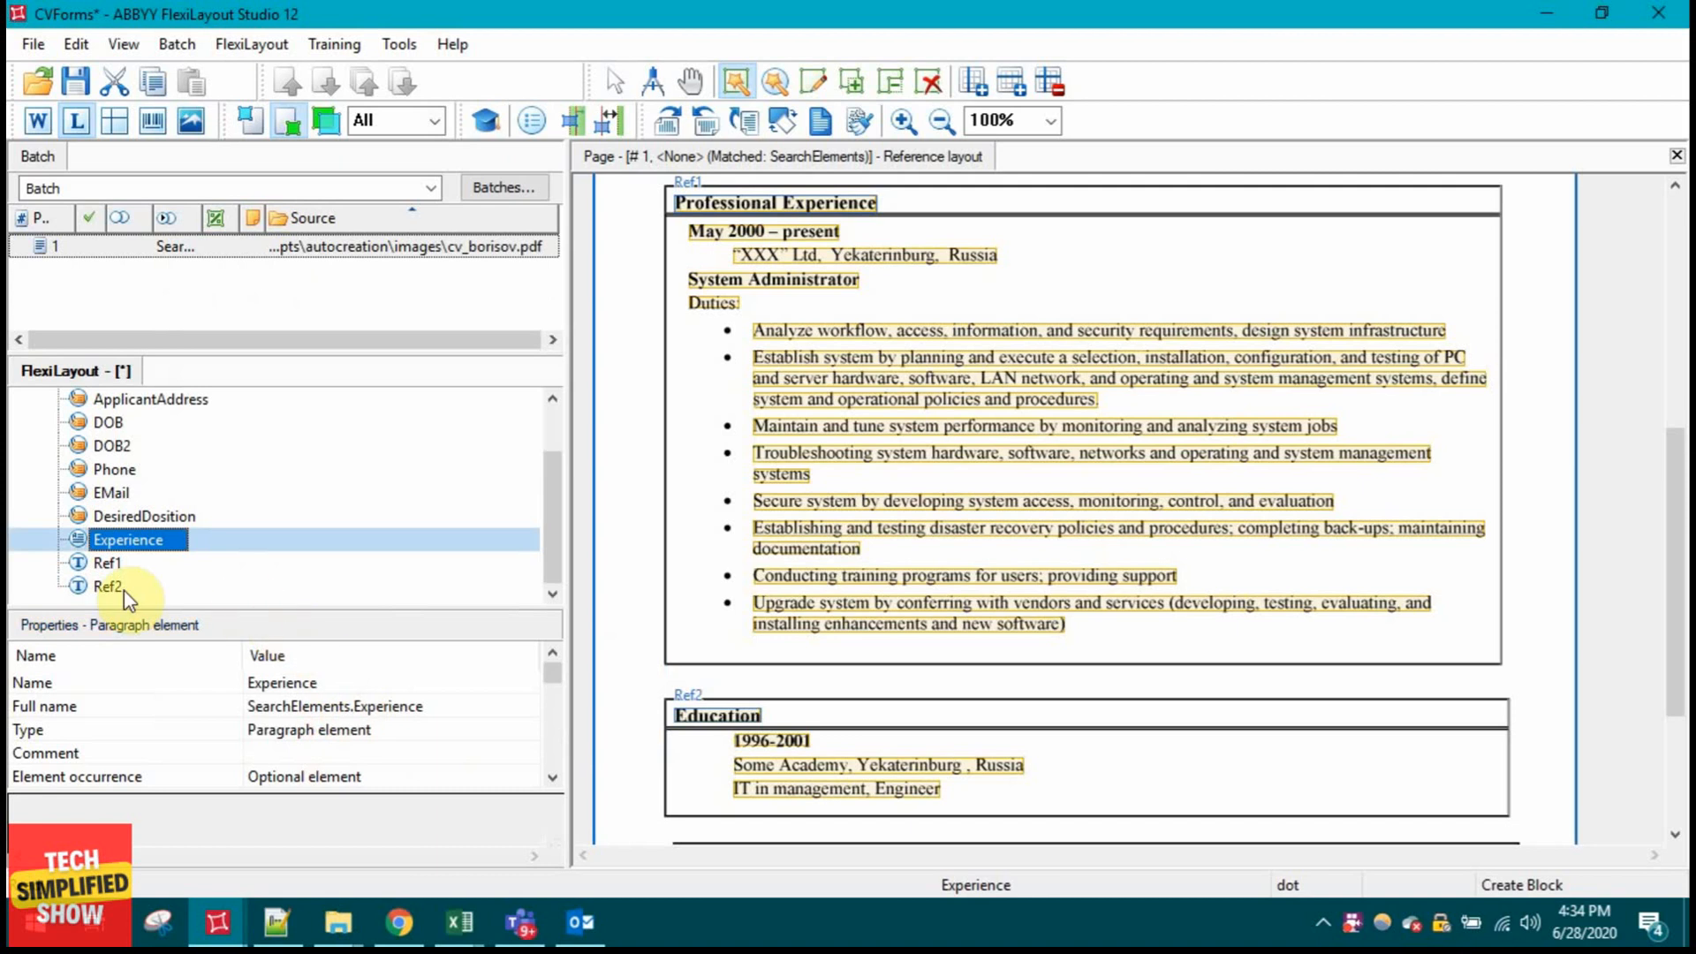
Step: Move Ref1 above Experience so Experience comes after Ref1 and Ref2, and open its properties
click(106, 561)
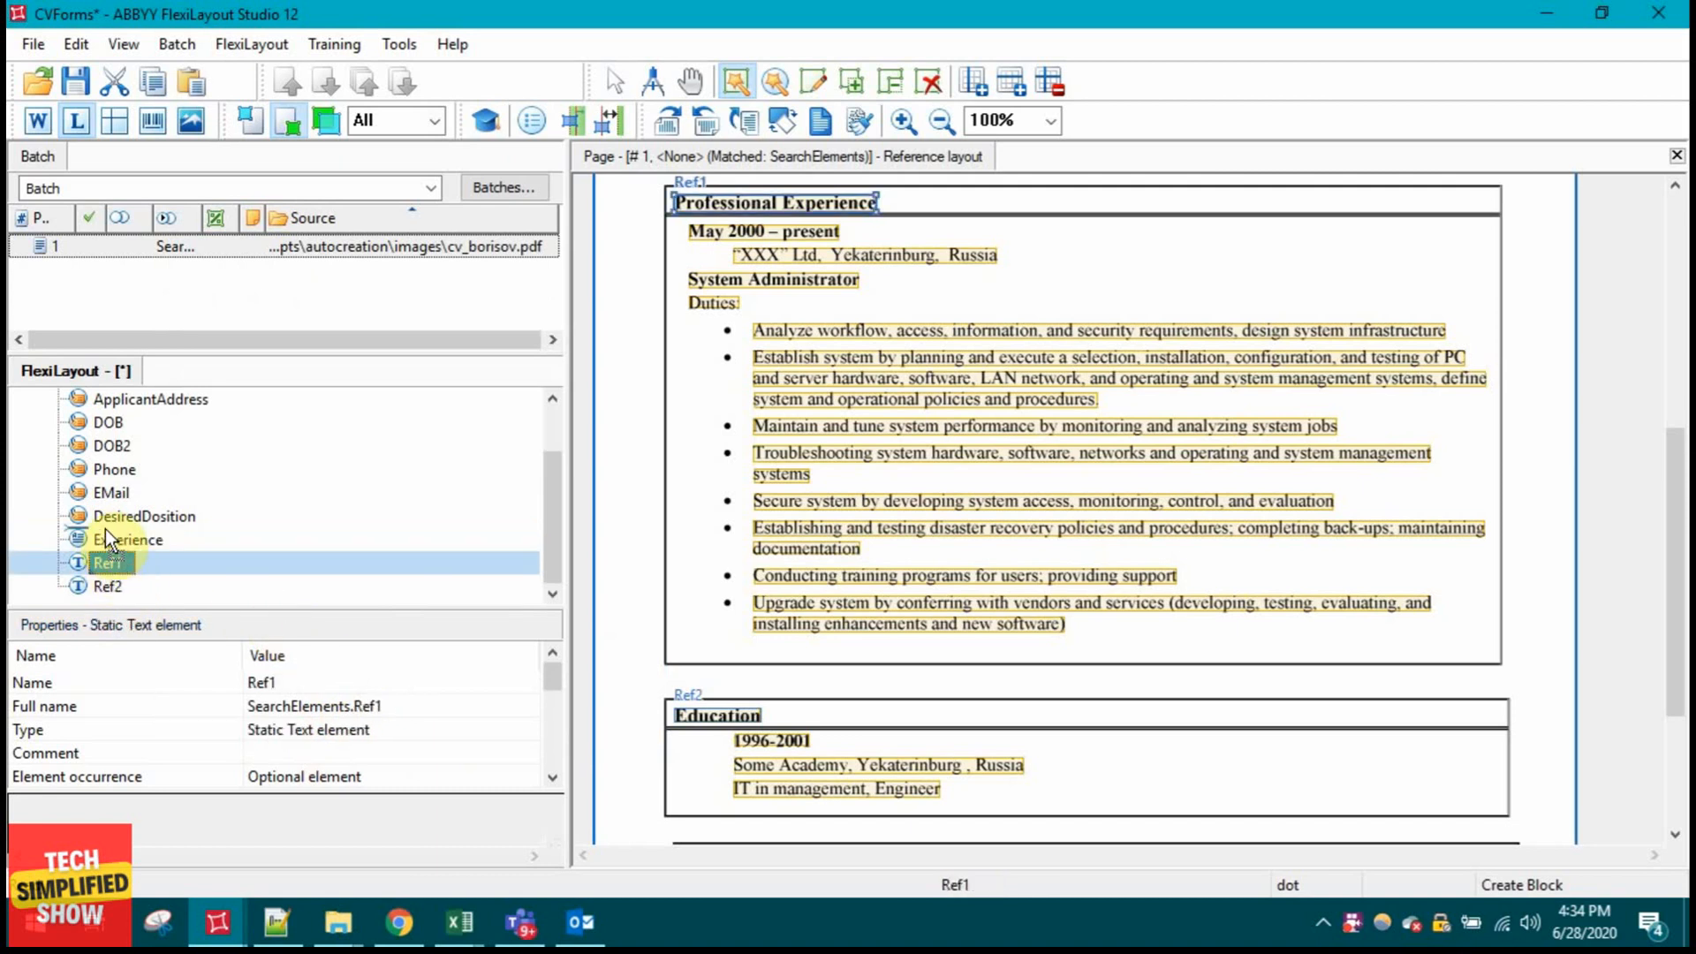
drag(104, 528, 99, 554)
click(104, 581)
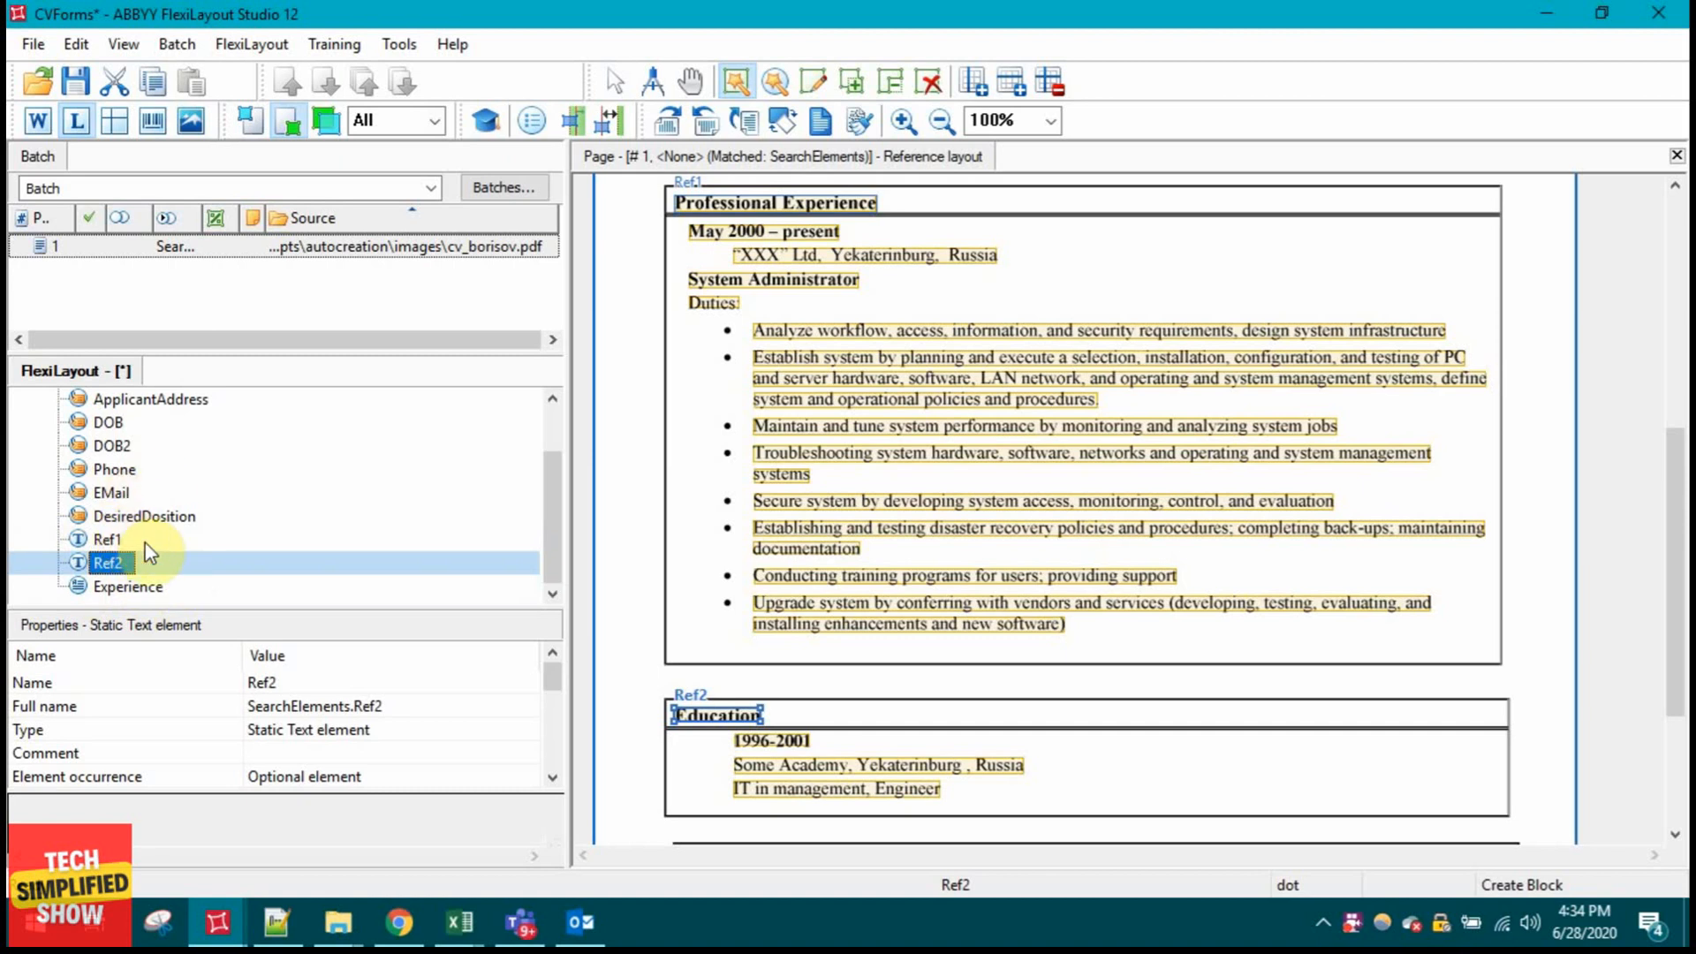
double_click(128, 587)
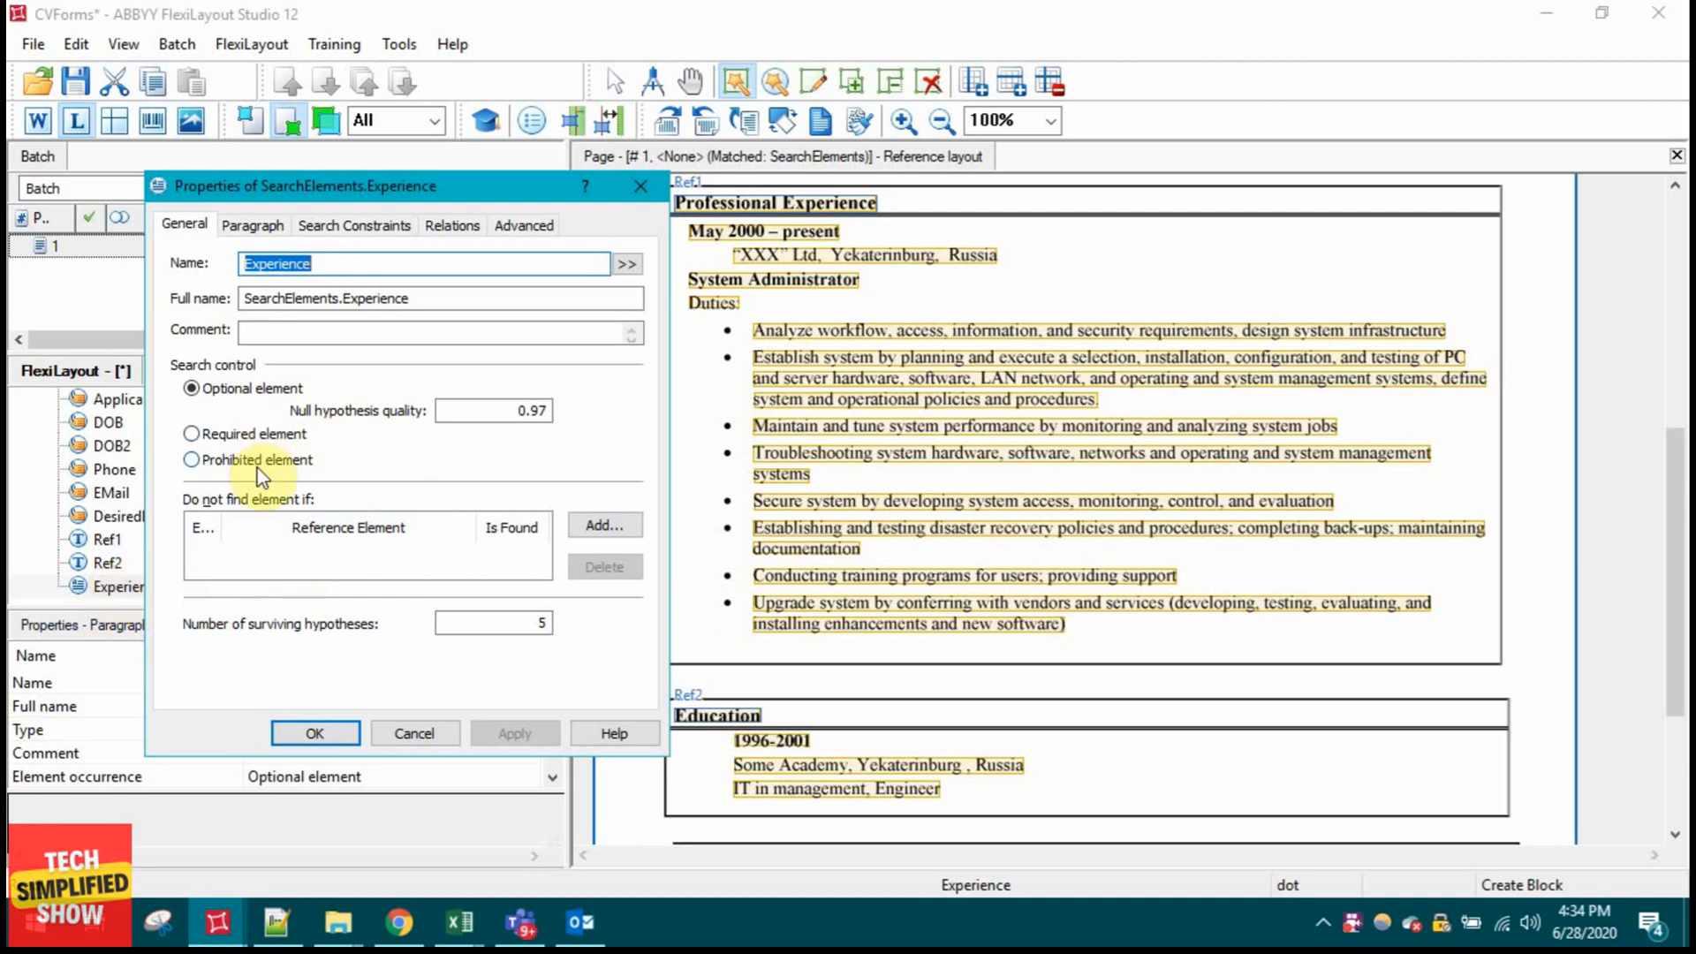
Step: Give Experience a Below relation to SearchElements.Ref1 with offset 0 and save
click(250, 224)
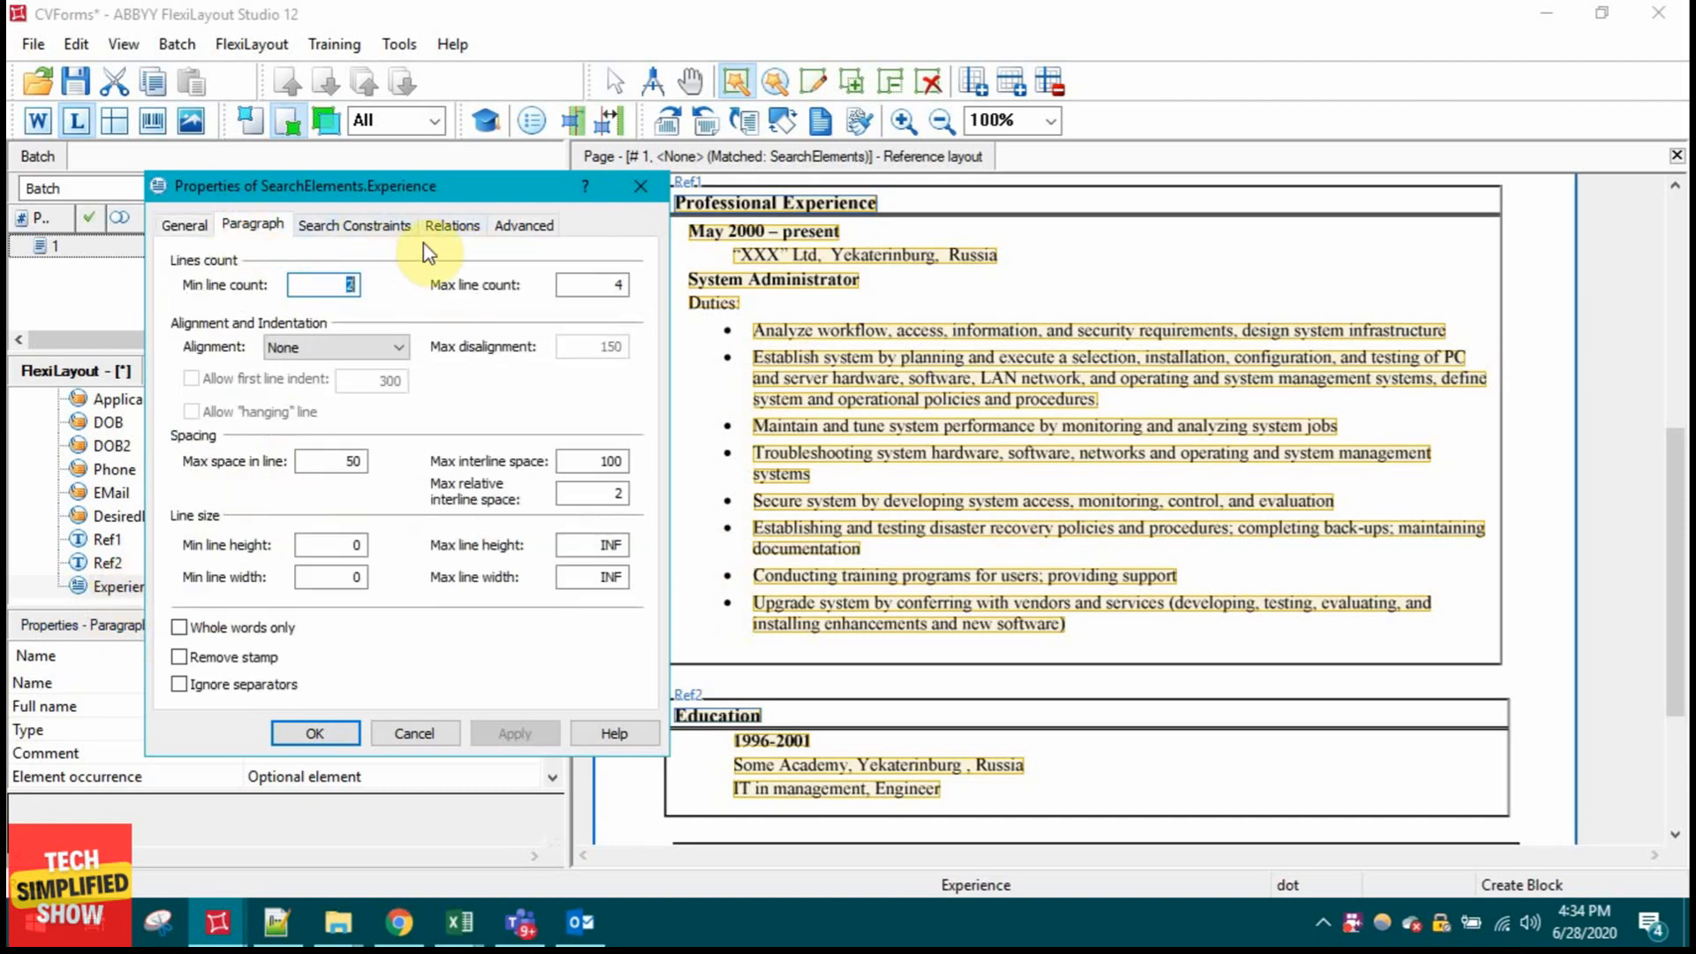
click(452, 225)
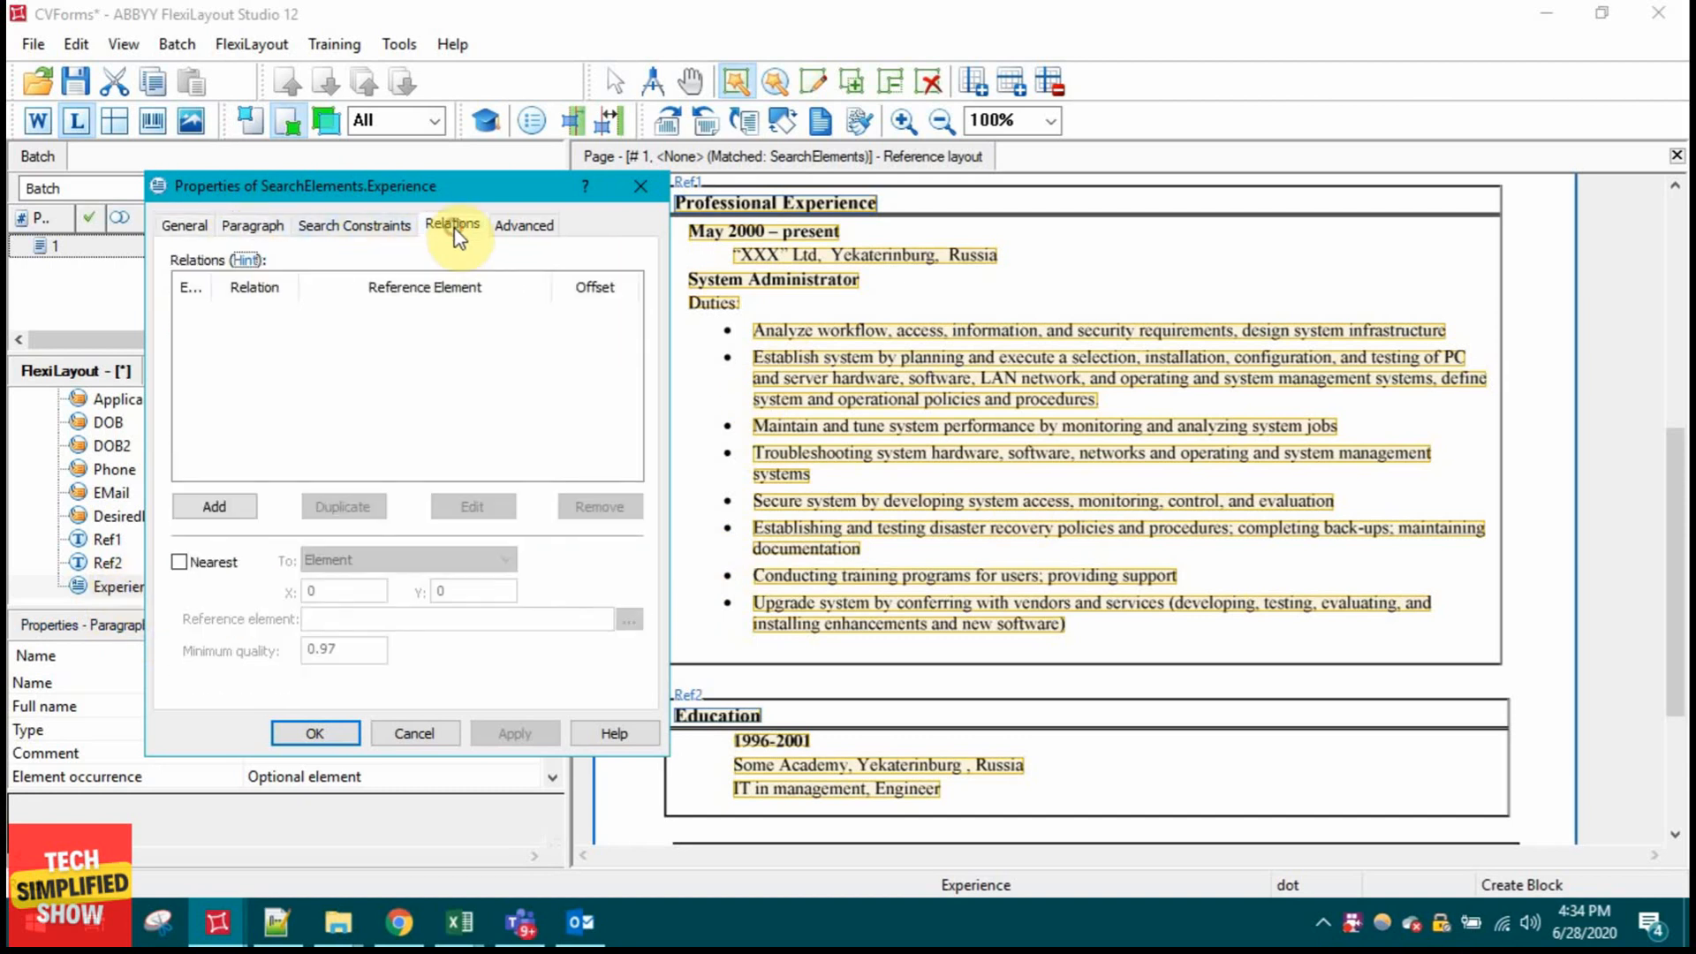
click(235, 506)
click(534, 377)
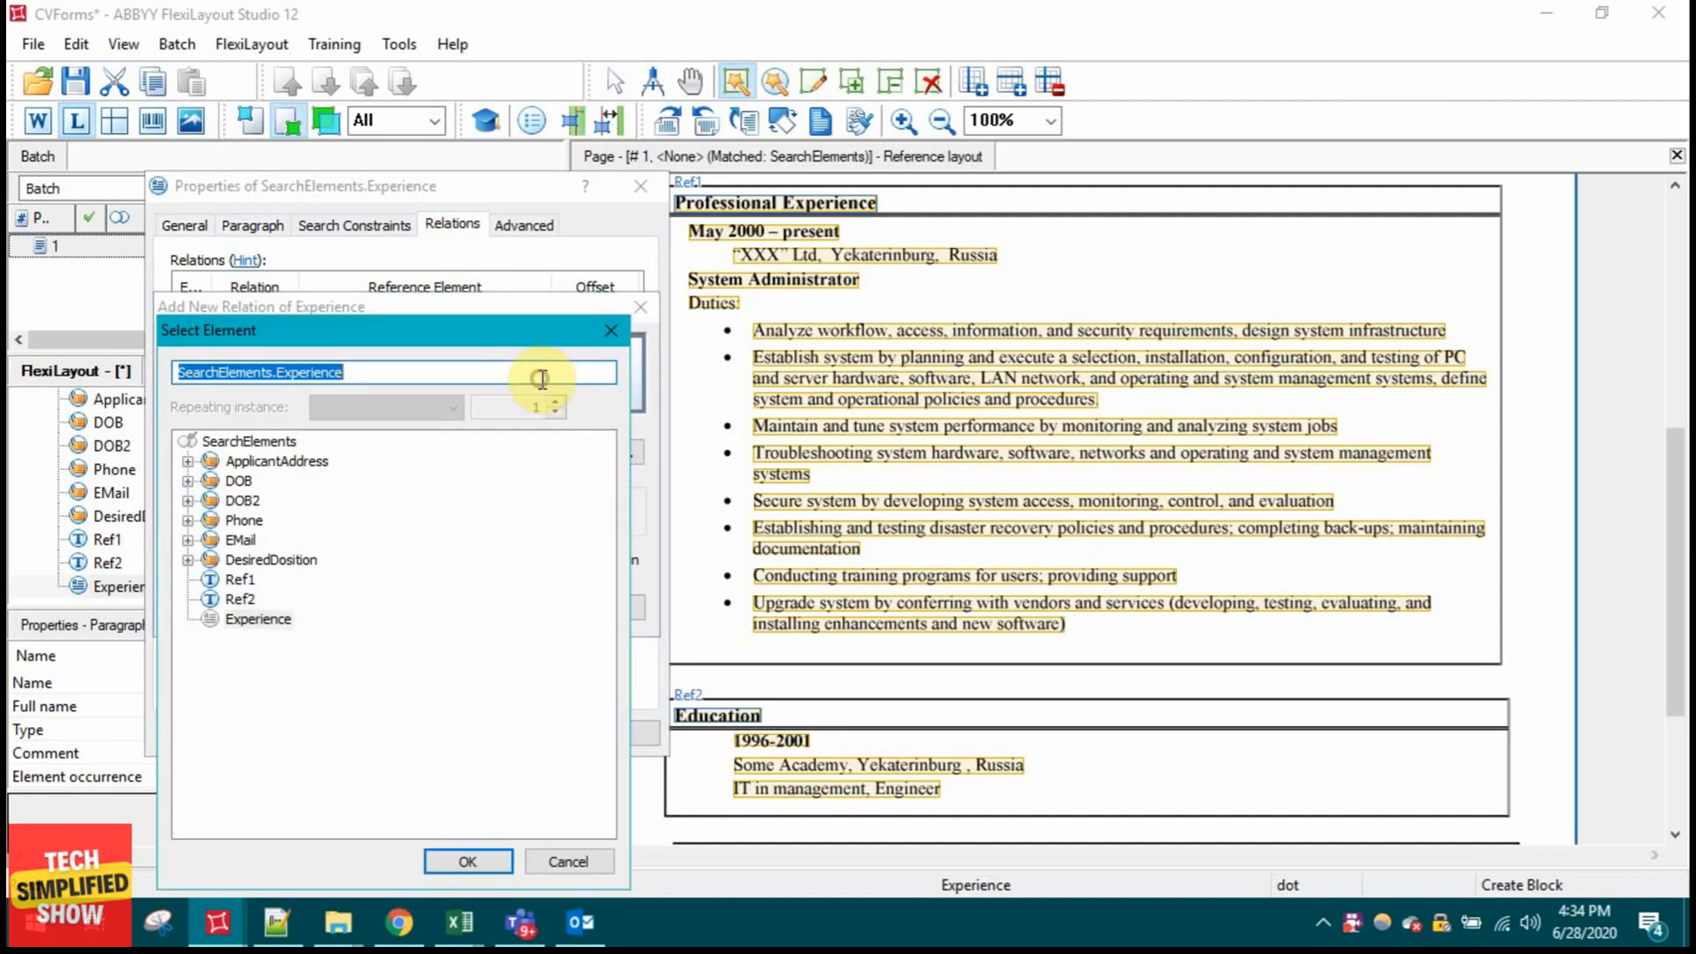
click(241, 580)
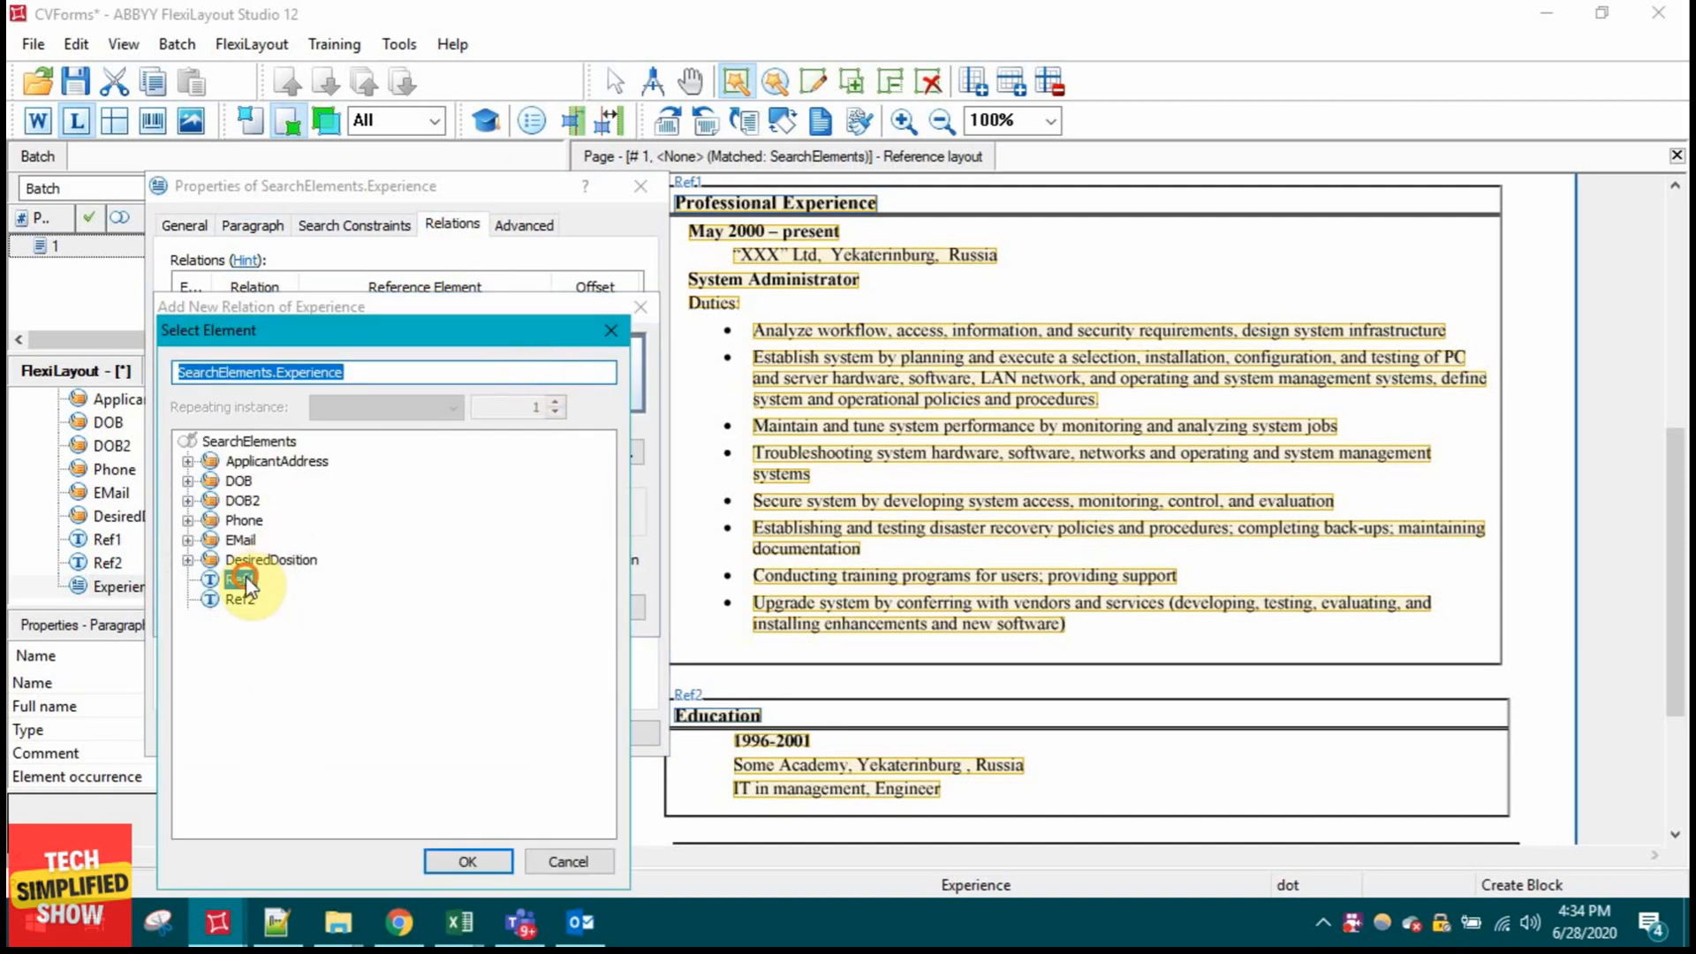
click(466, 861)
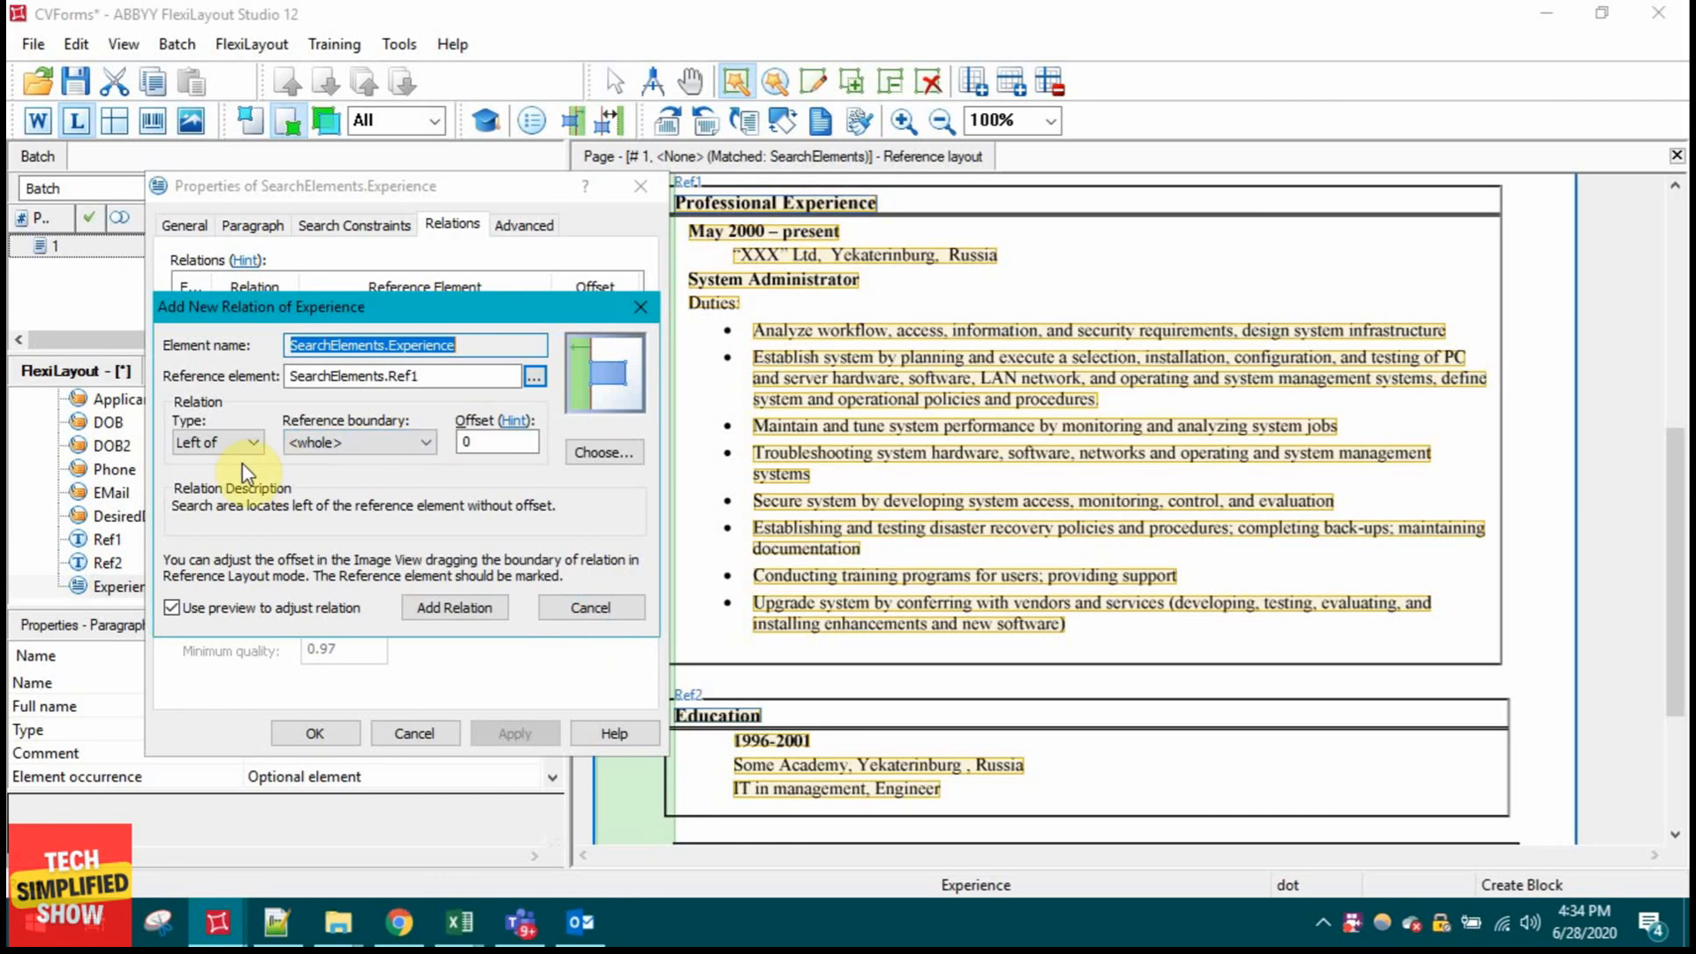
click(252, 441)
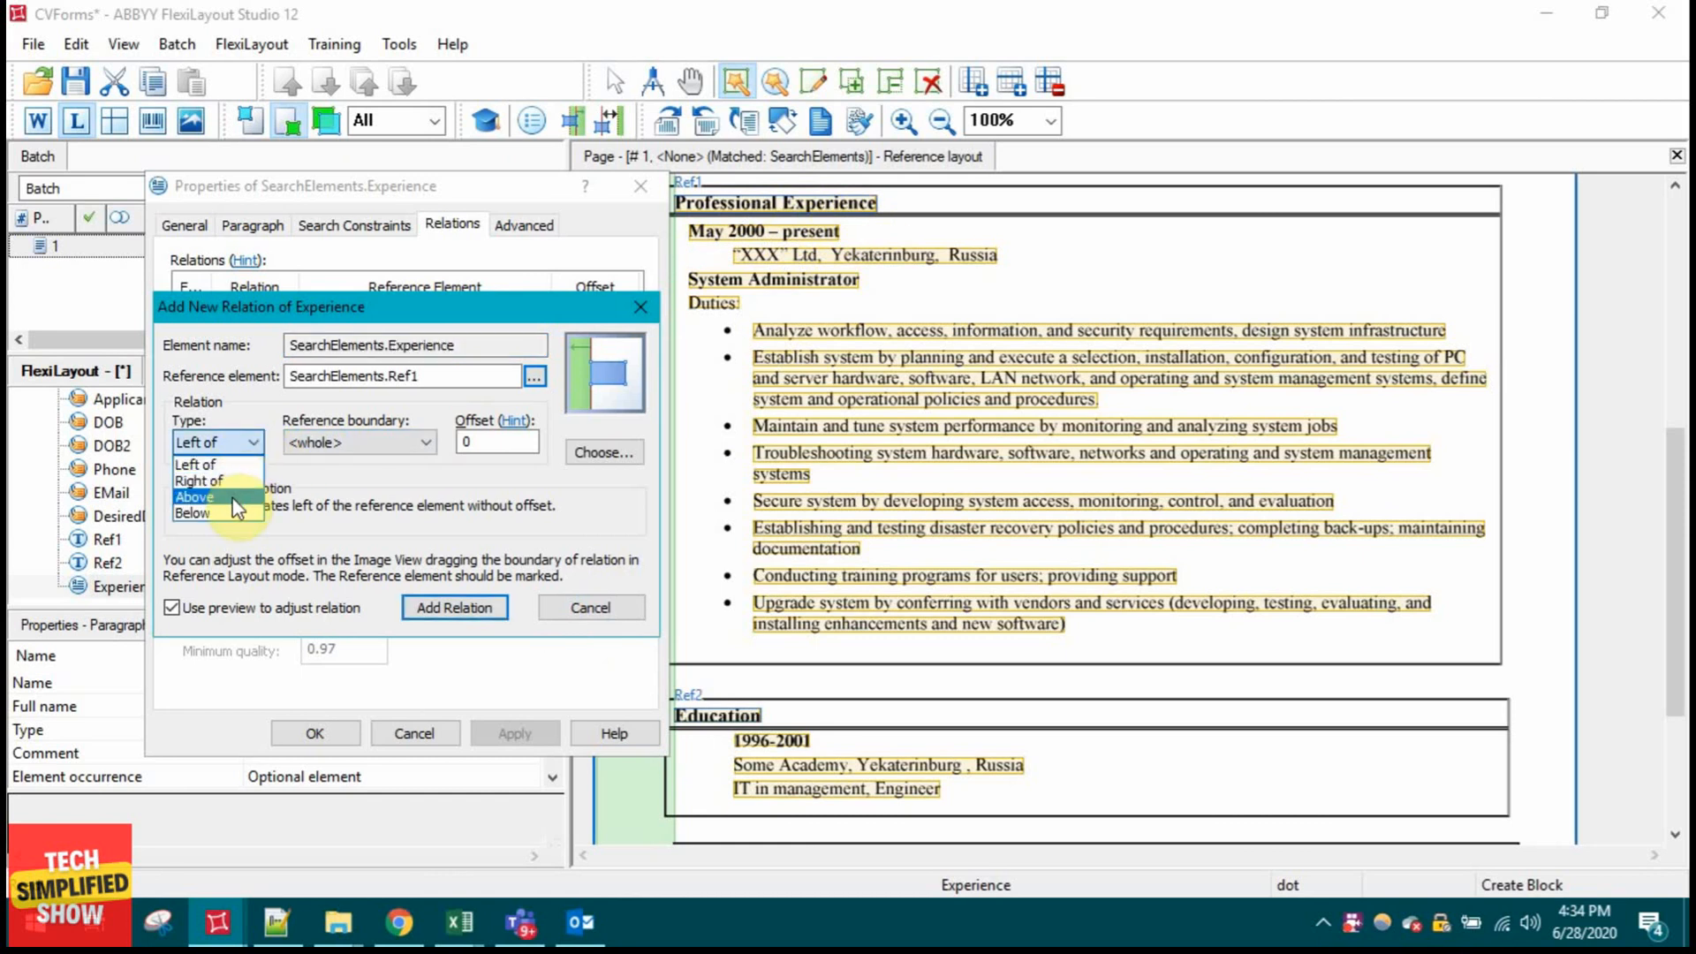
click(235, 513)
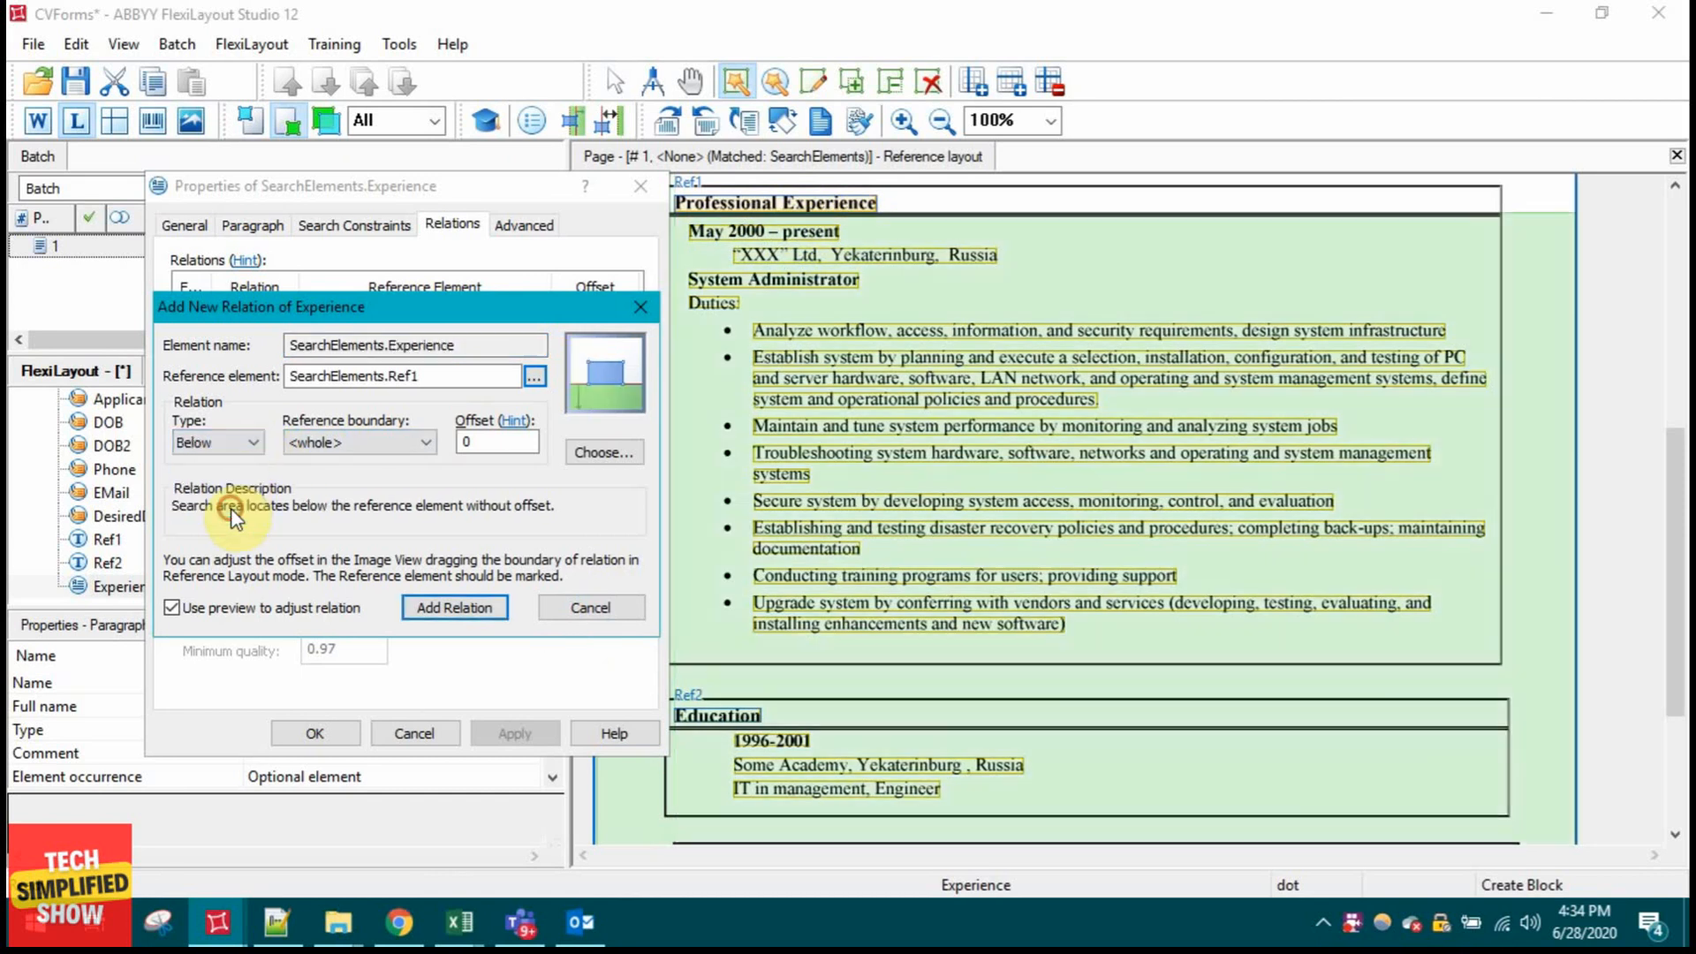
click(455, 607)
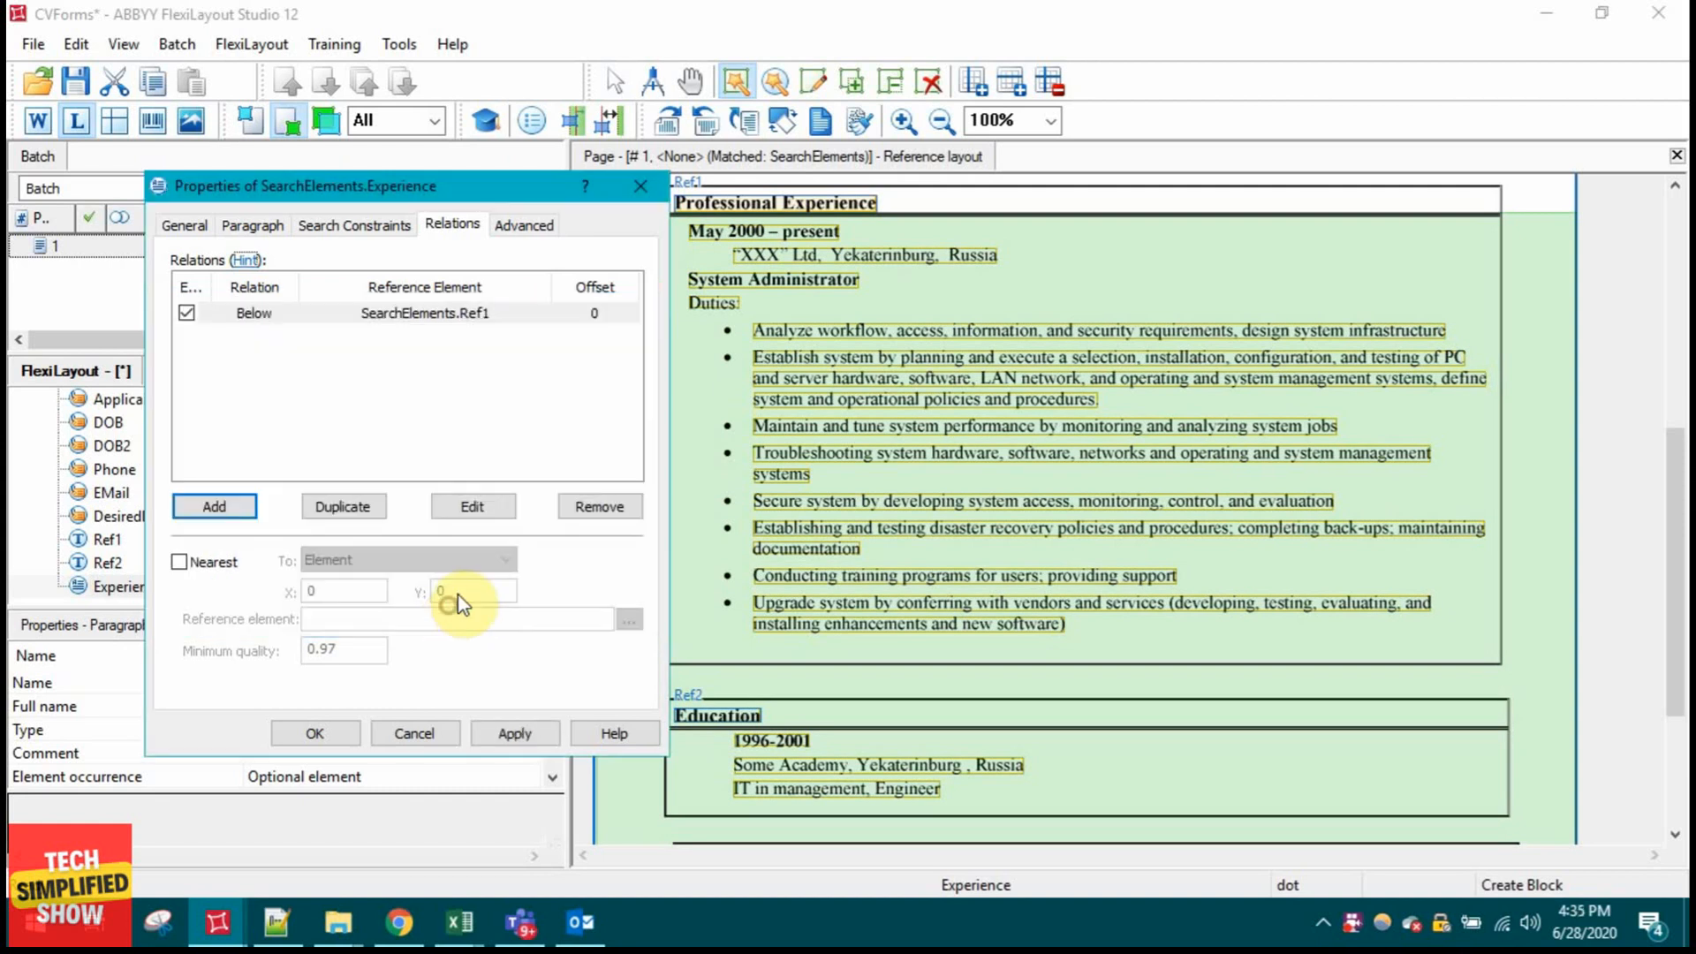
click(316, 732)
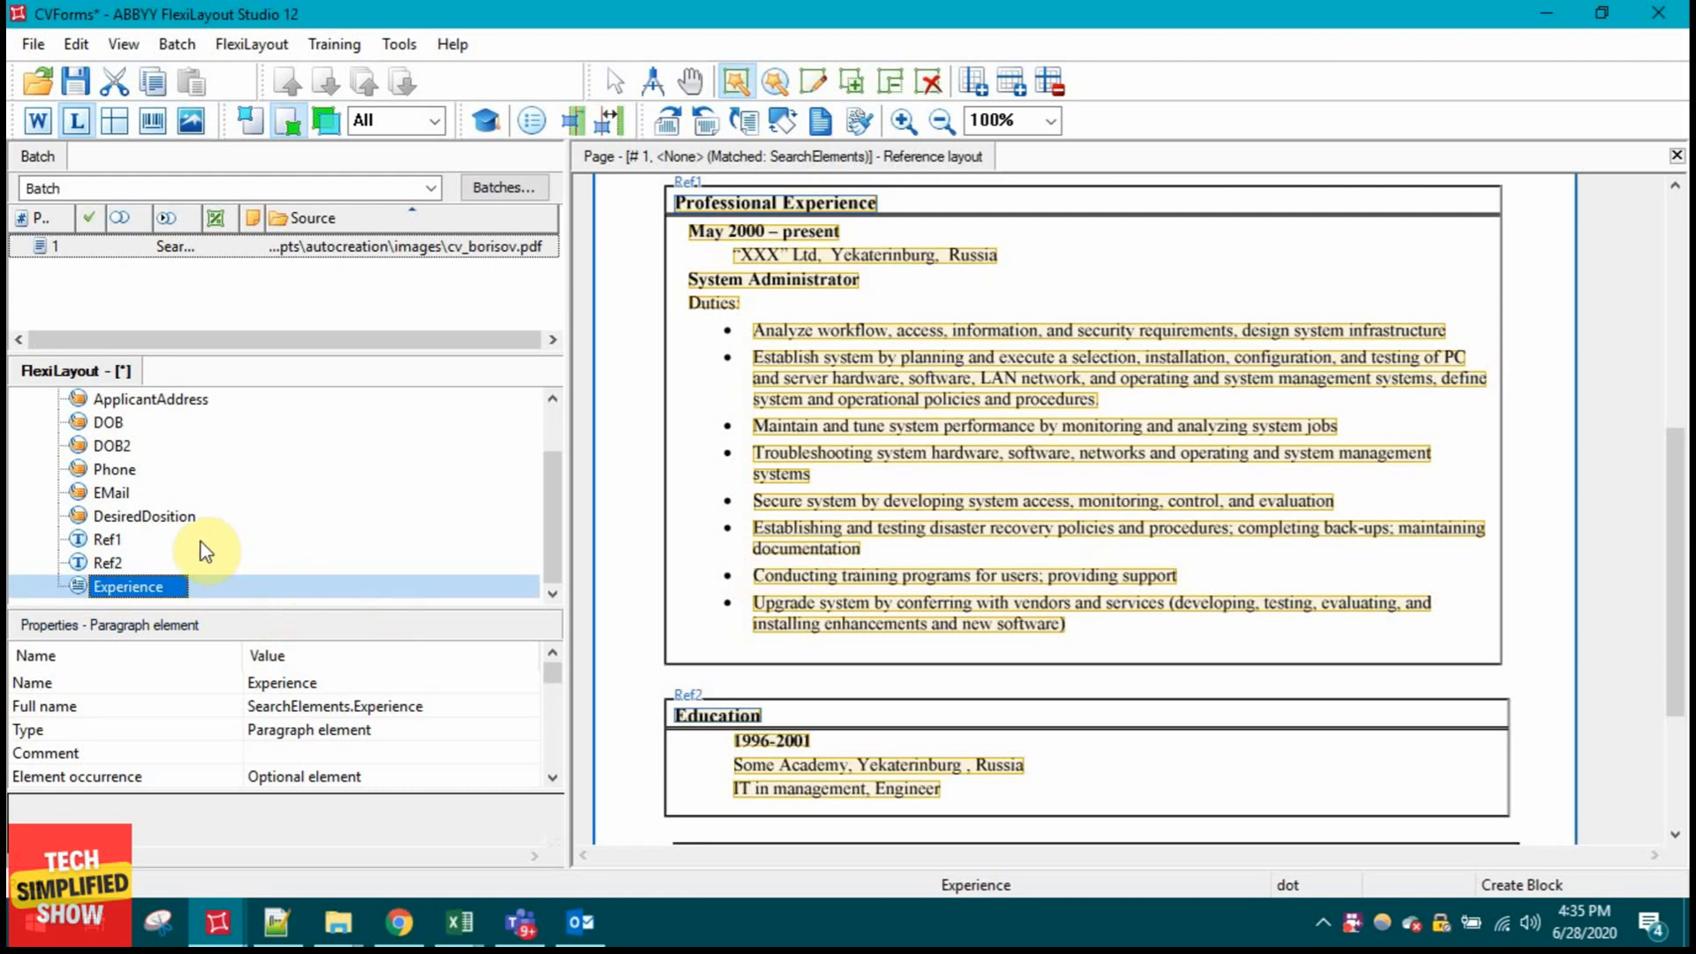
Step: Add an Above relation to SearchElements.Ref2 on Experience and apply it
double_click(135, 587)
click(464, 223)
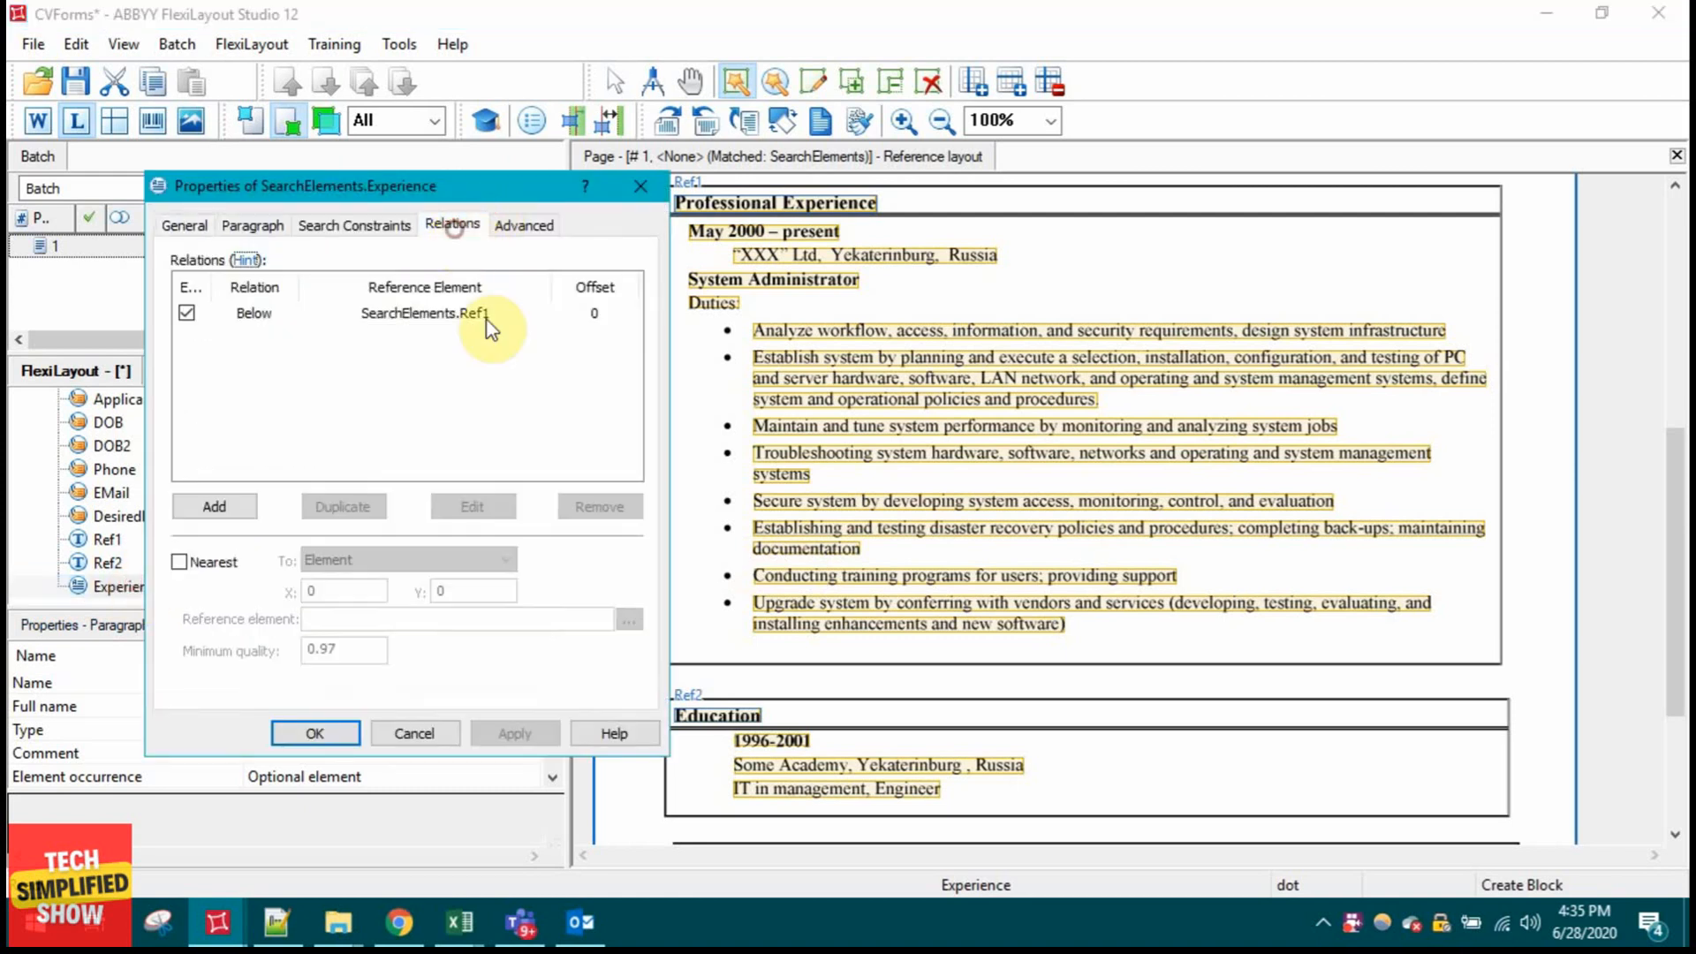
click(240, 504)
click(239, 440)
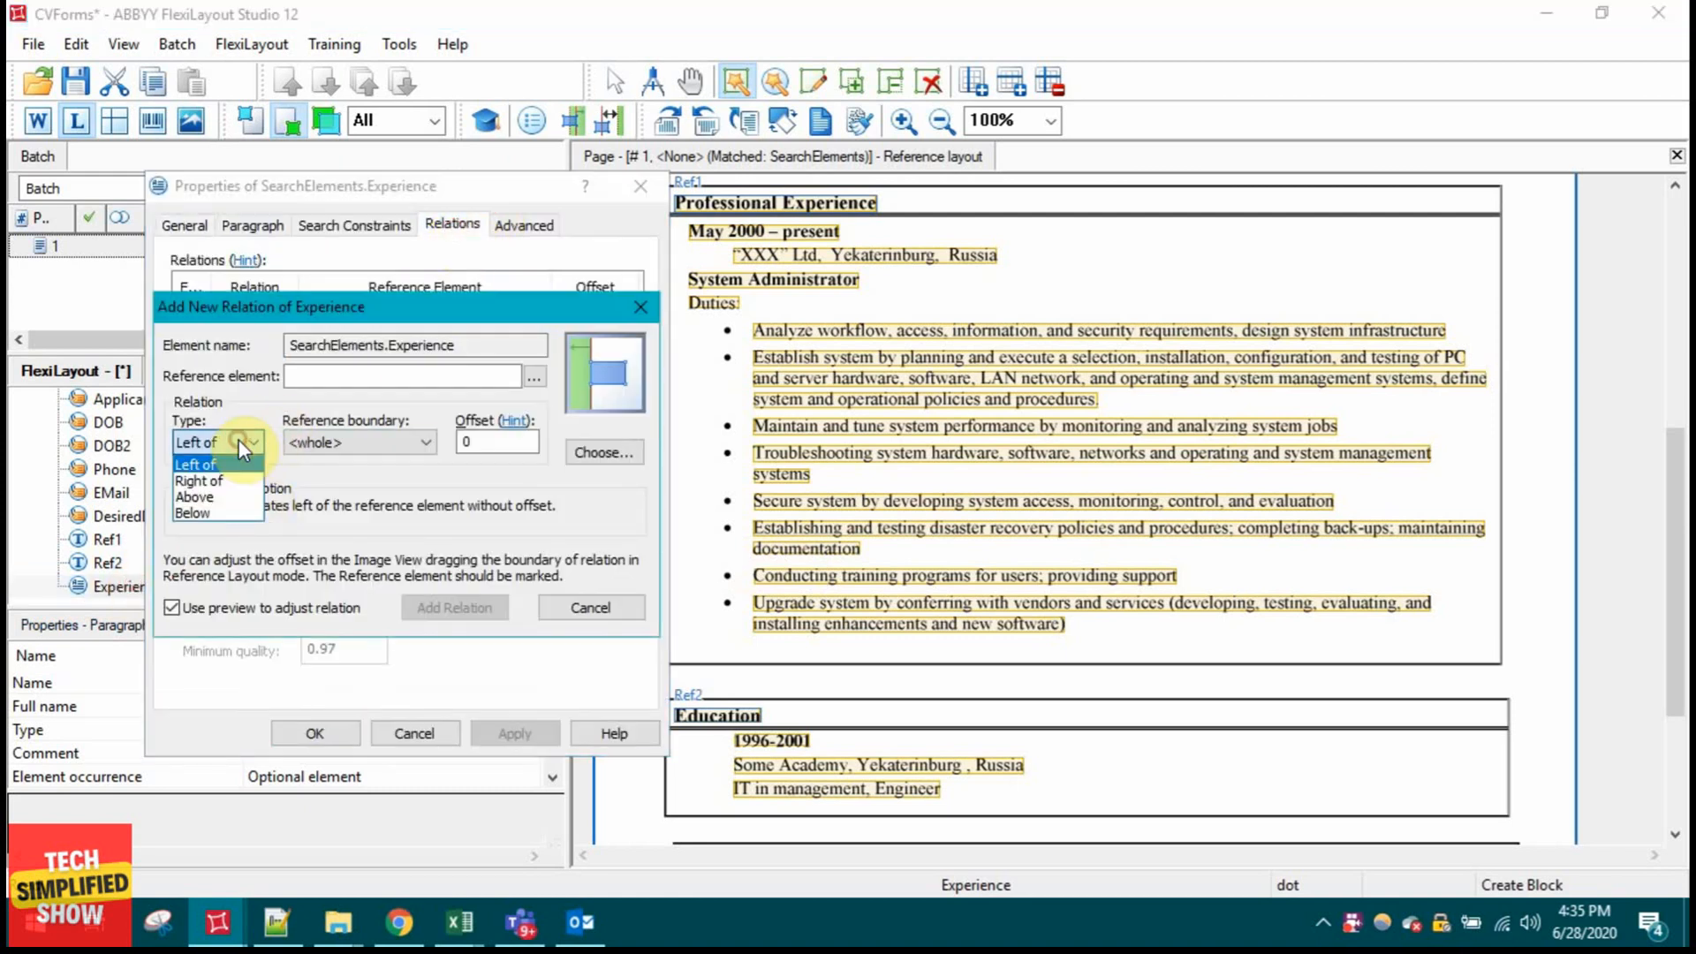
click(237, 497)
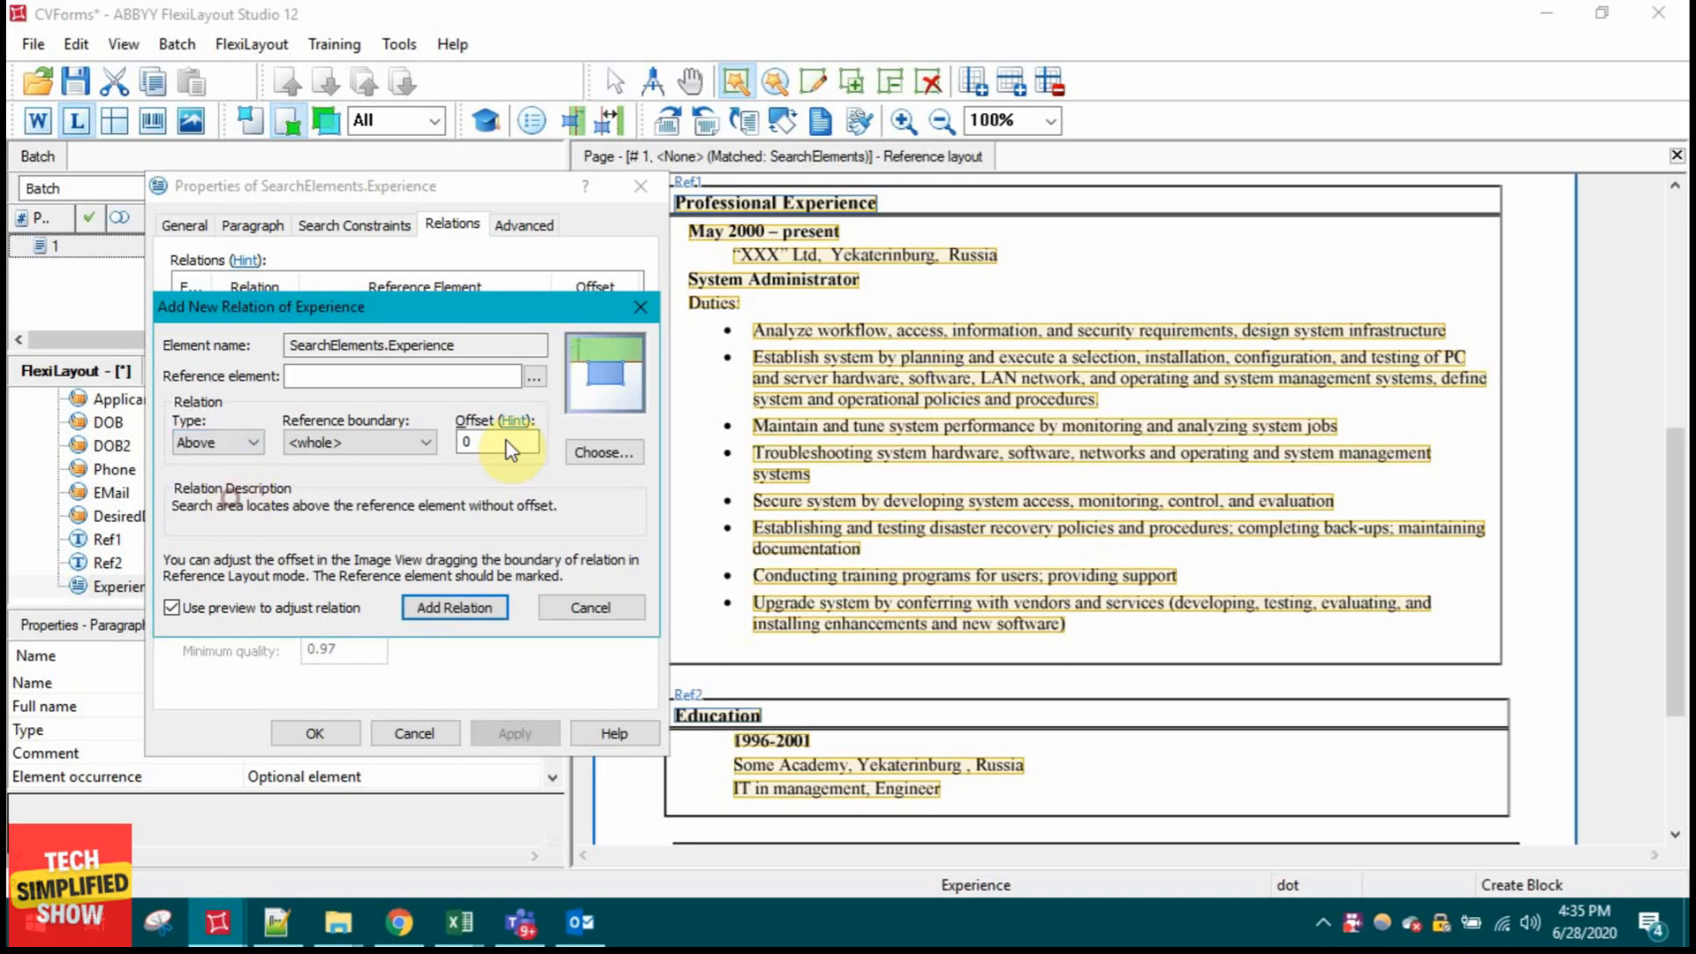
click(534, 377)
click(240, 599)
double_click(238, 597)
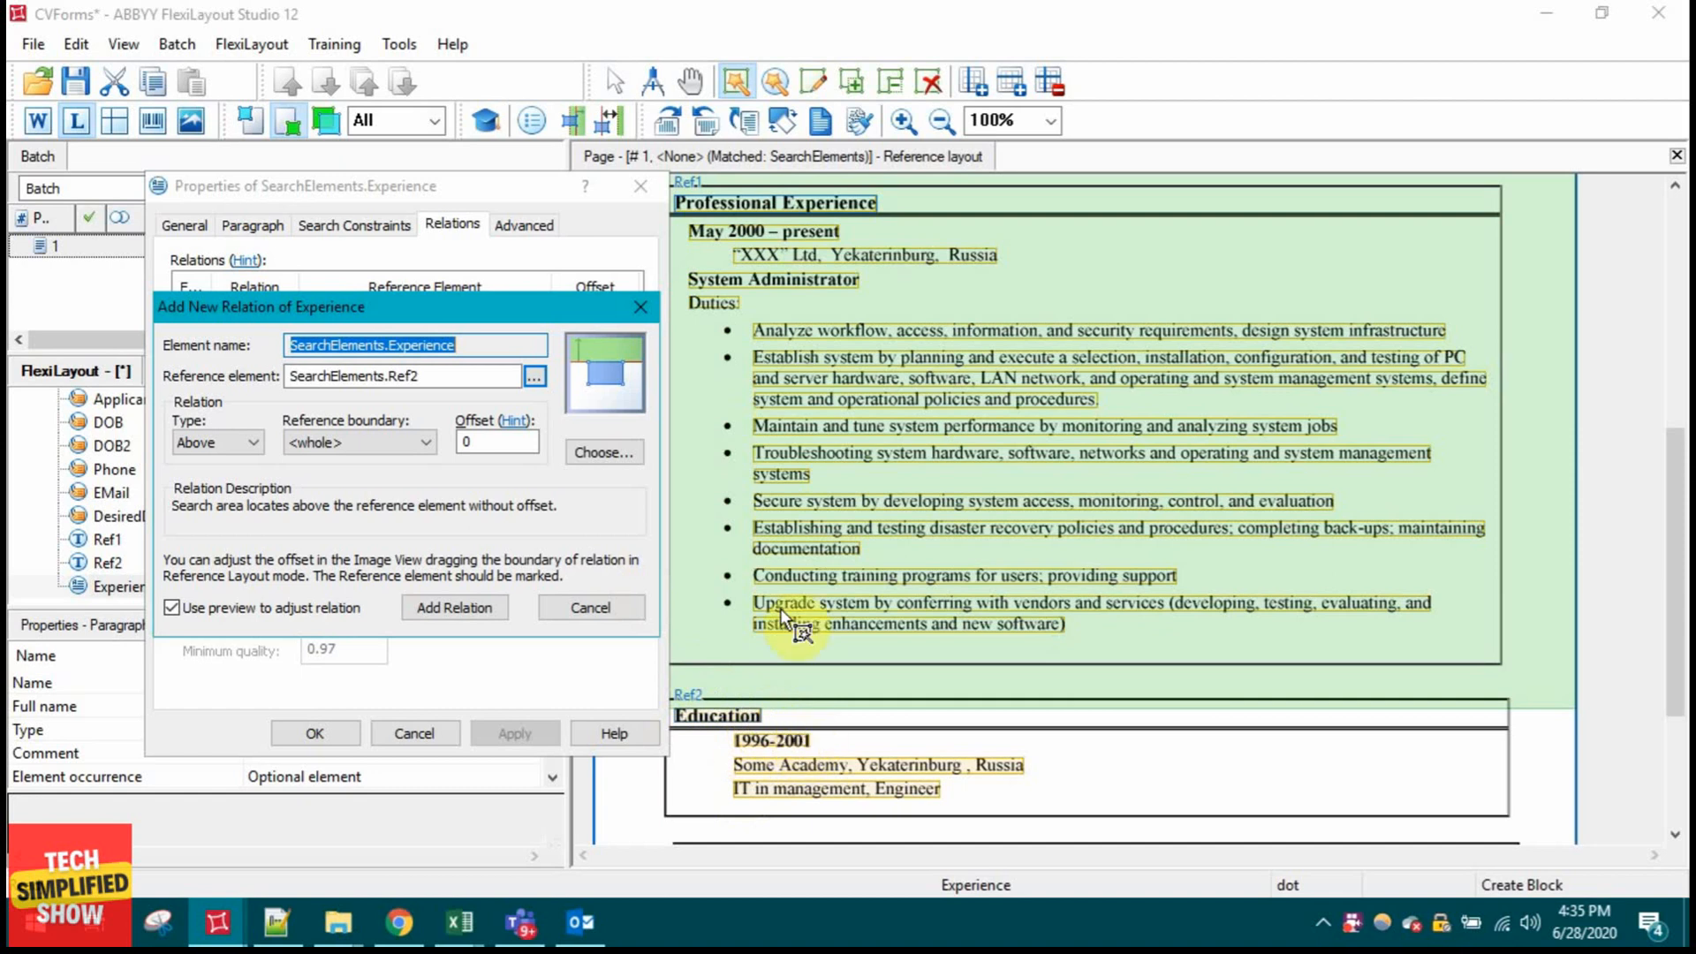
click(209, 442)
click(219, 496)
click(452, 619)
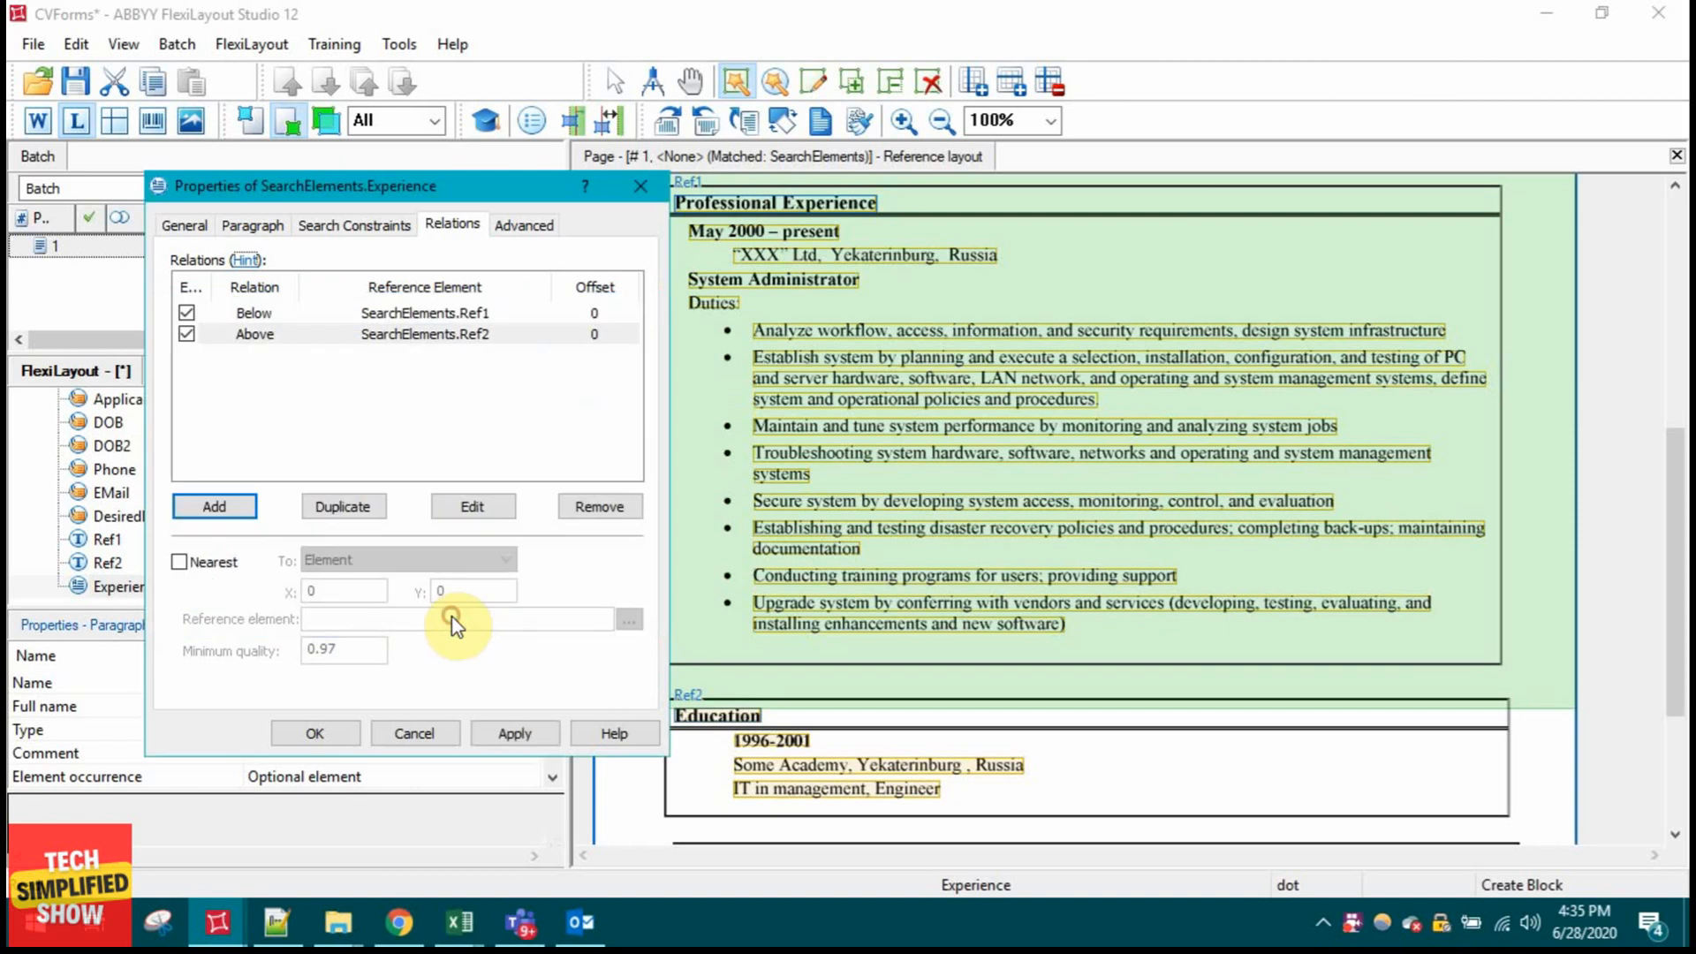
click(507, 734)
click(342, 729)
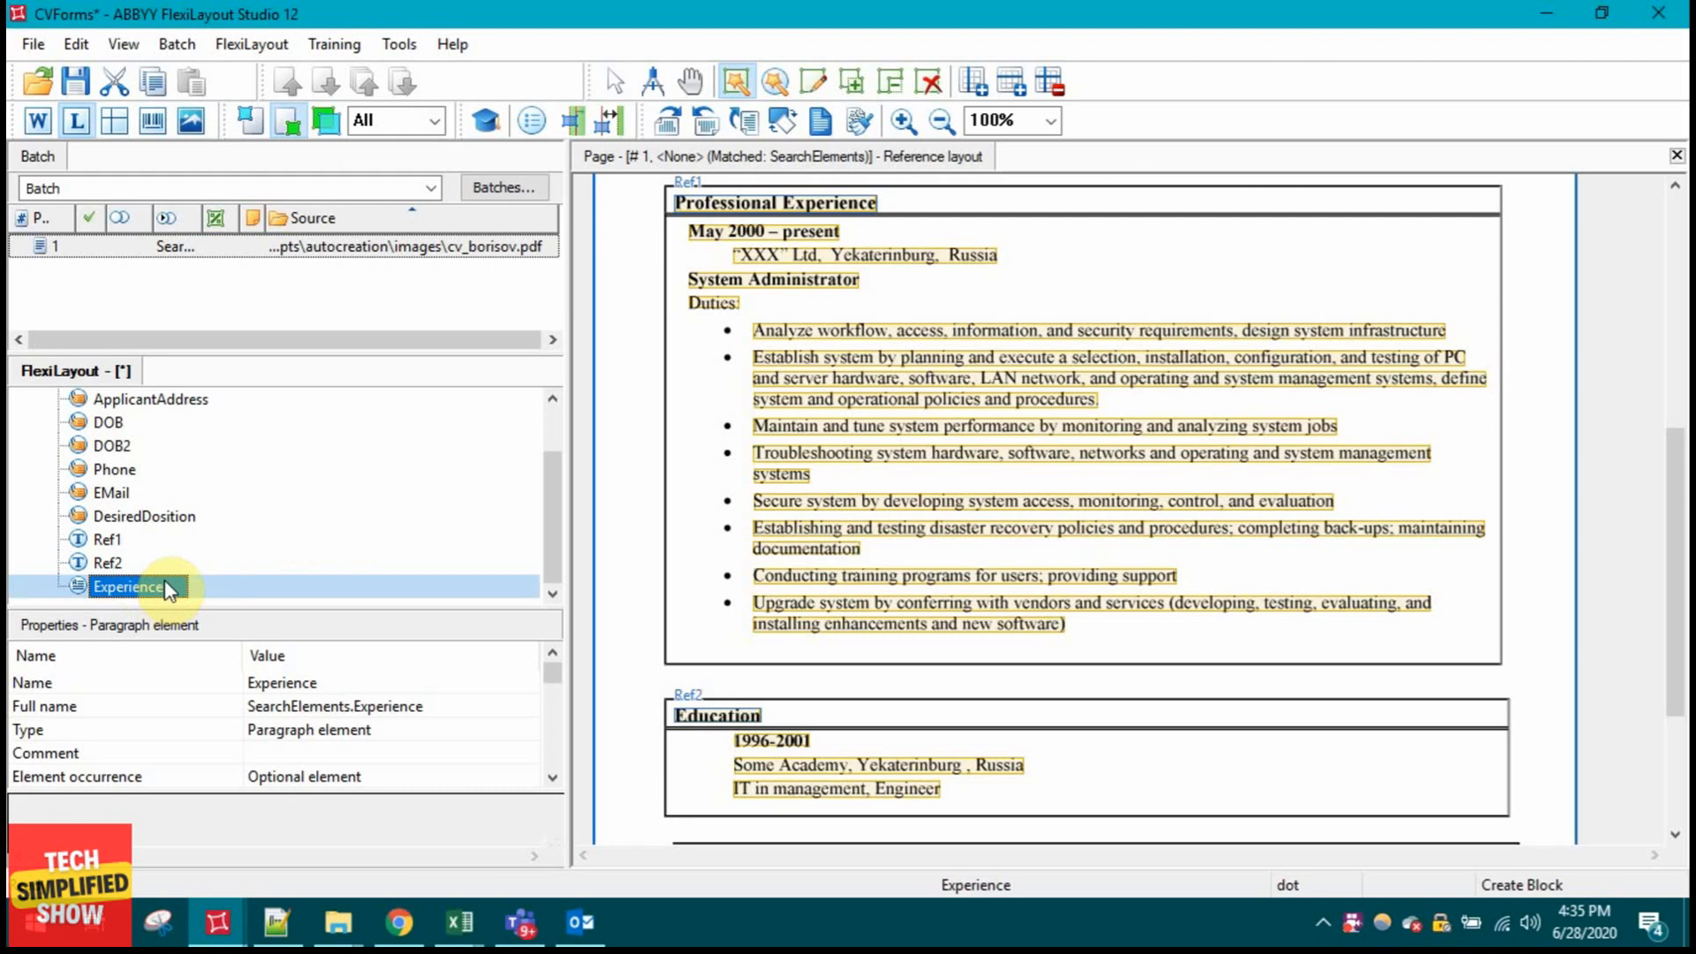
Step: Reopen Experience's properties at the paragraph line-count settings
scroll(551, 549, up, 1)
scroll(553, 551, down, 1)
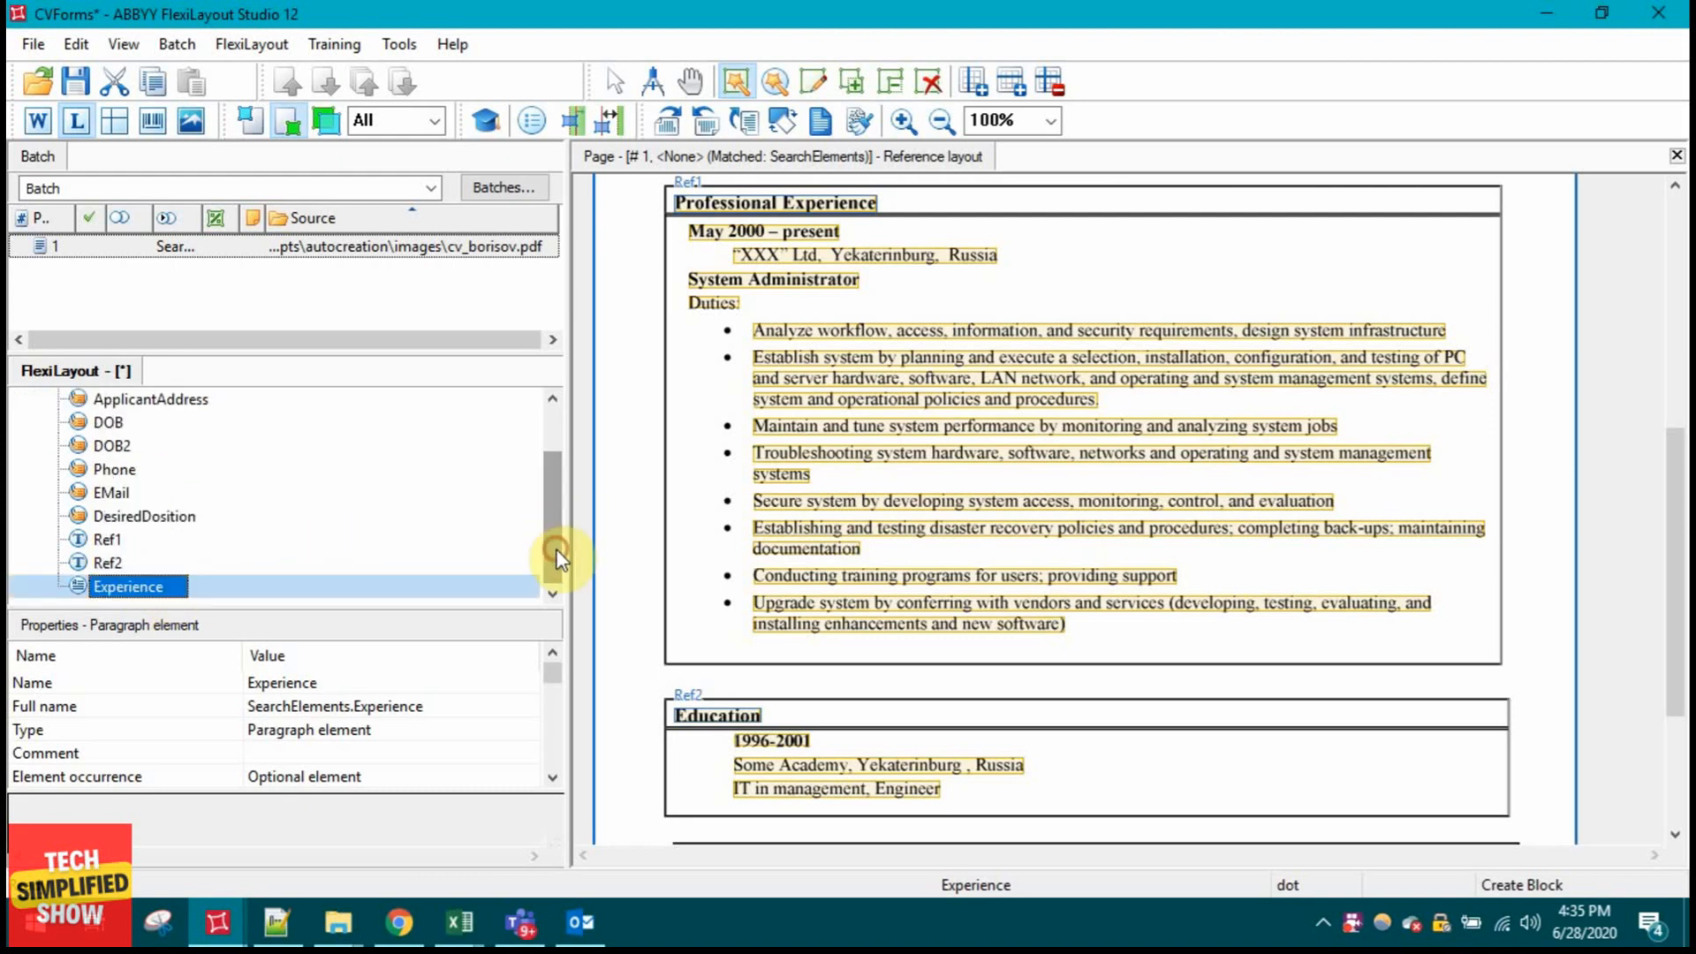
double_click(155, 587)
click(252, 225)
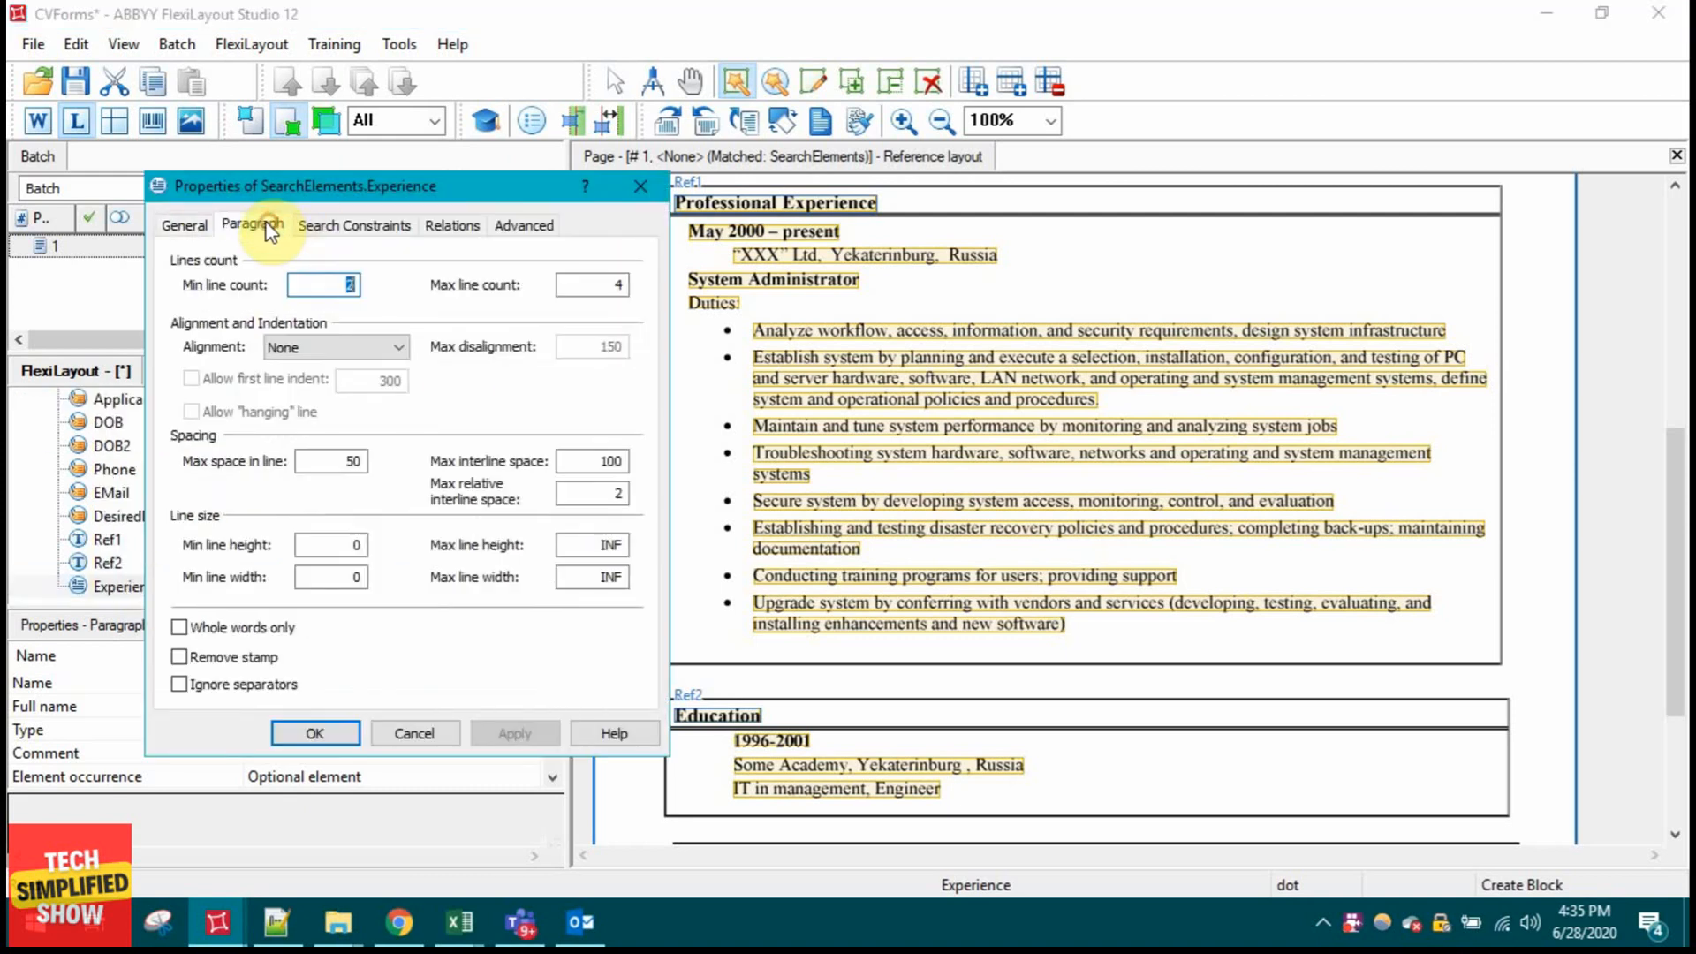
Step: Close the properties and retest Experience, viewing hypotheses over the duties list
click(320, 732)
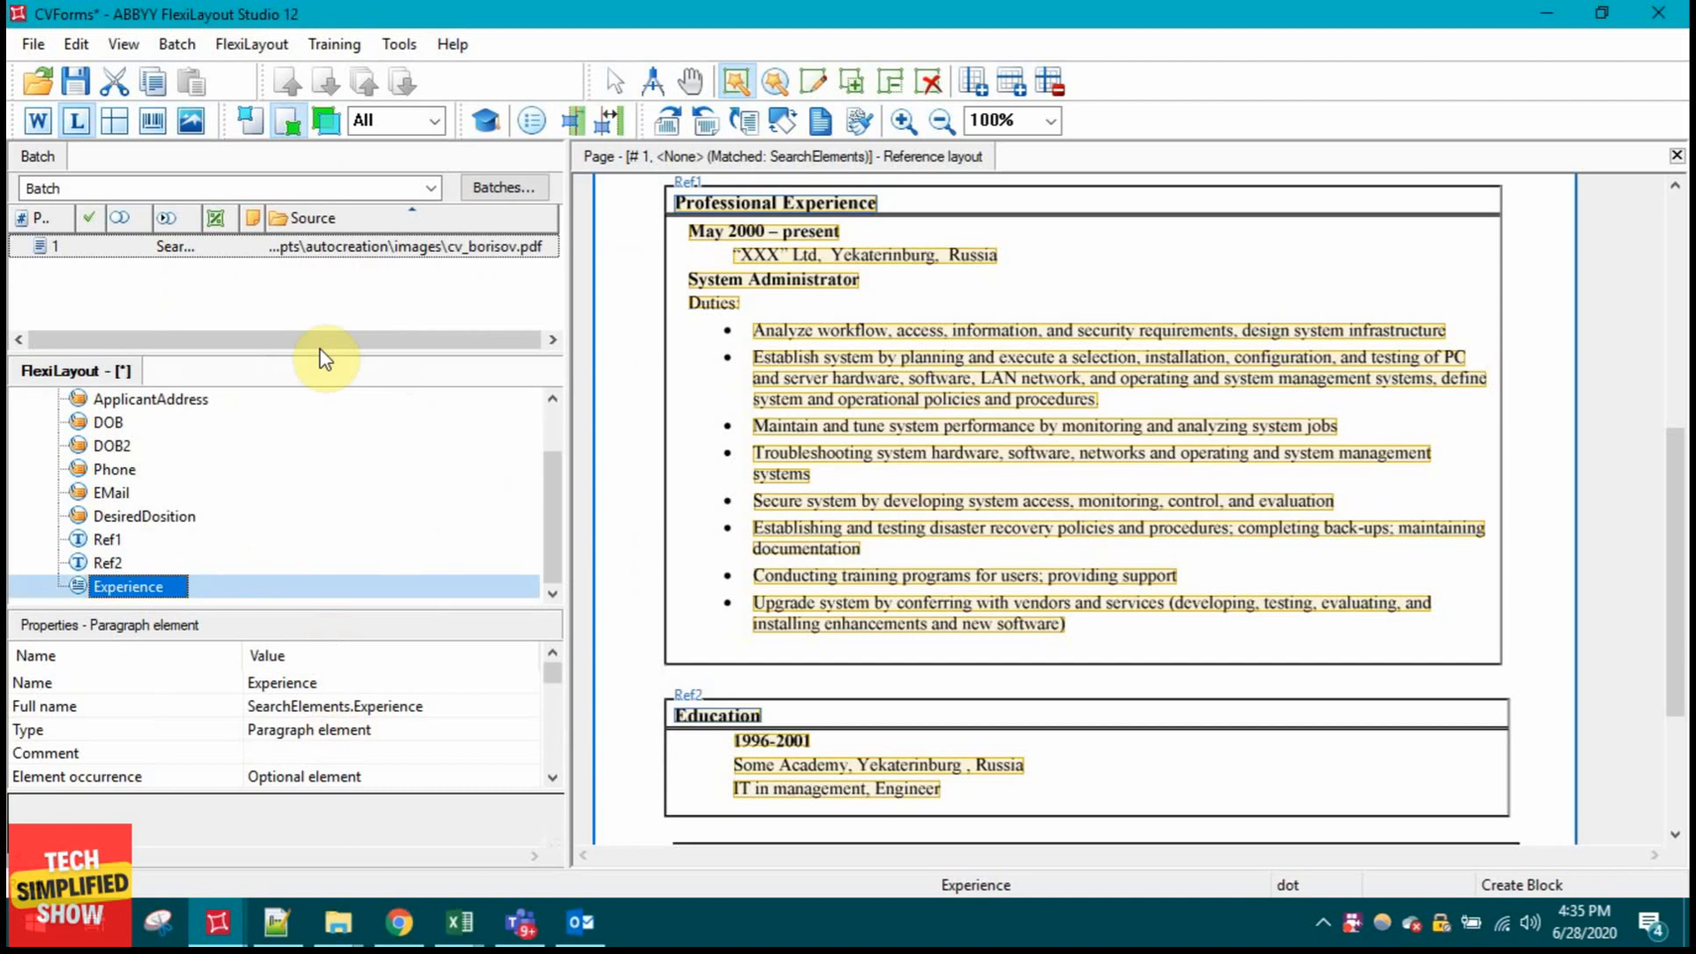
right_click(156, 590)
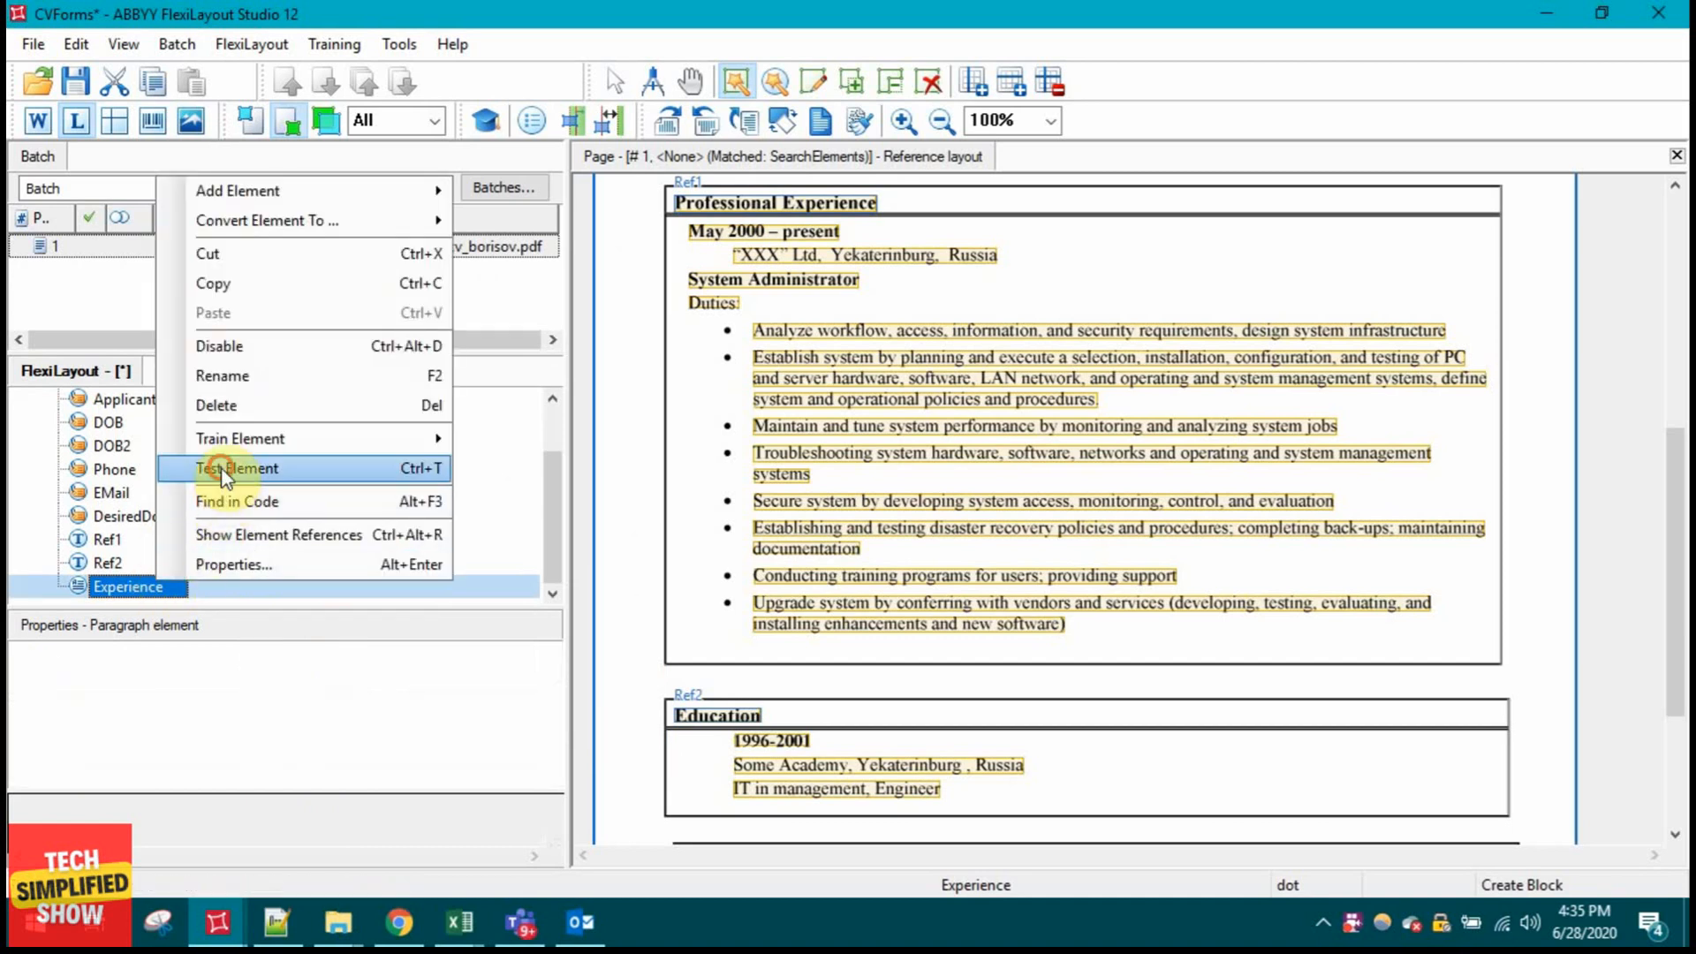
click(227, 439)
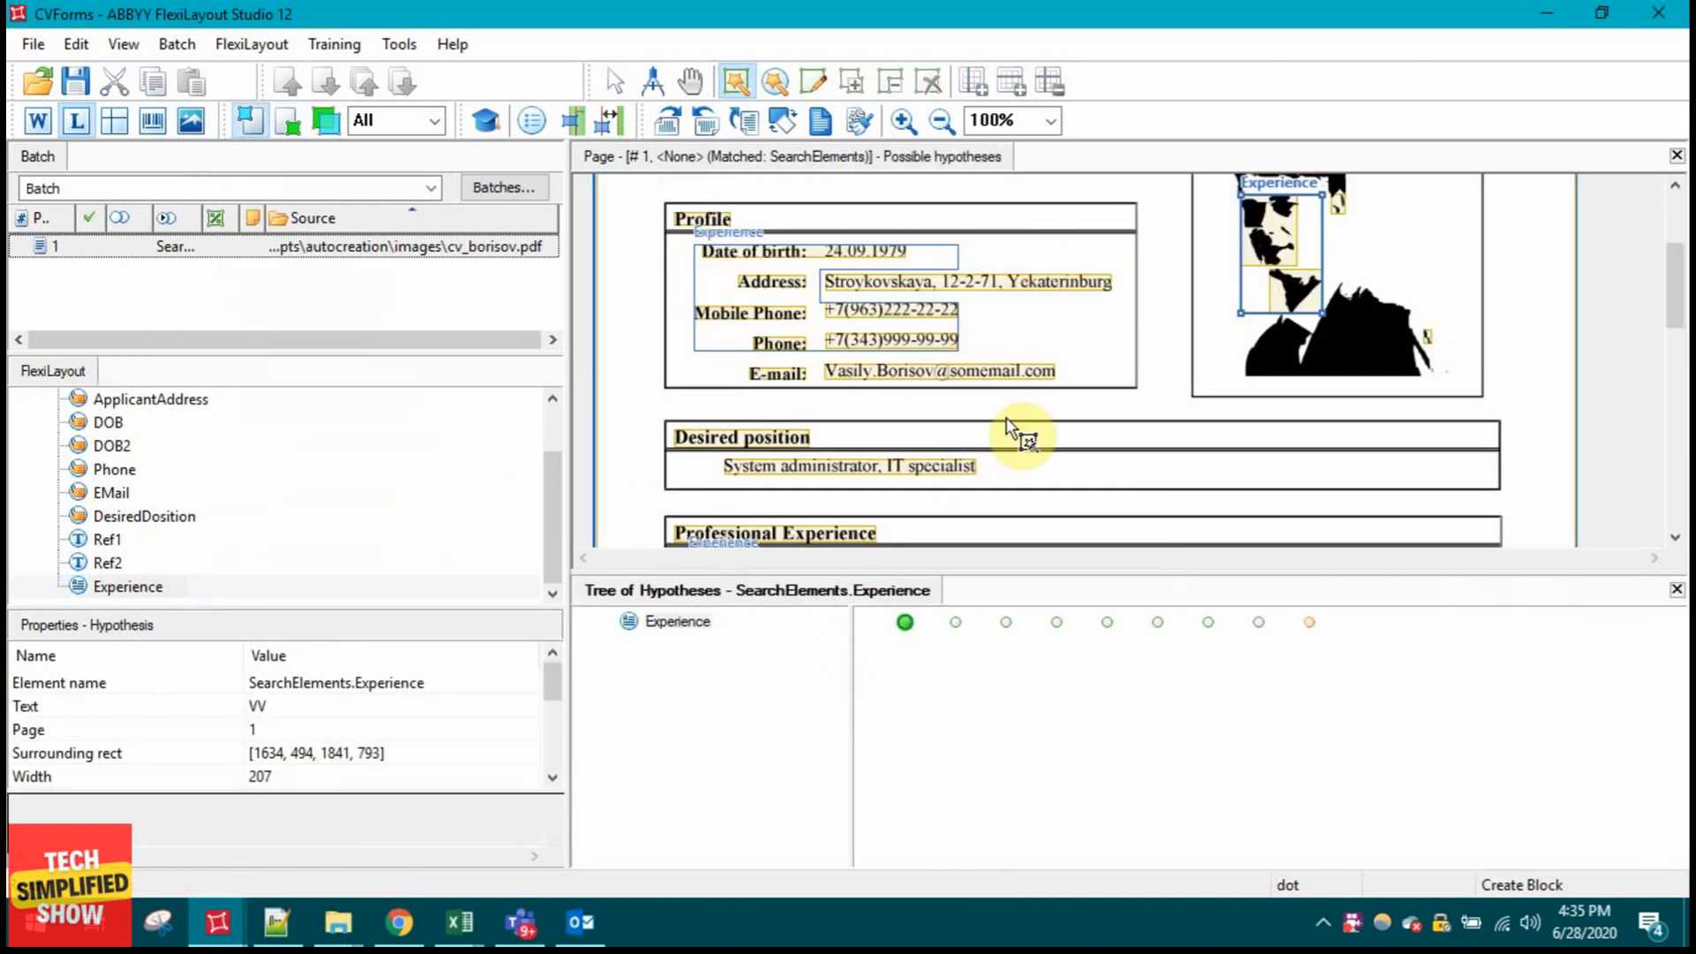
scroll(925, 450, down, 3)
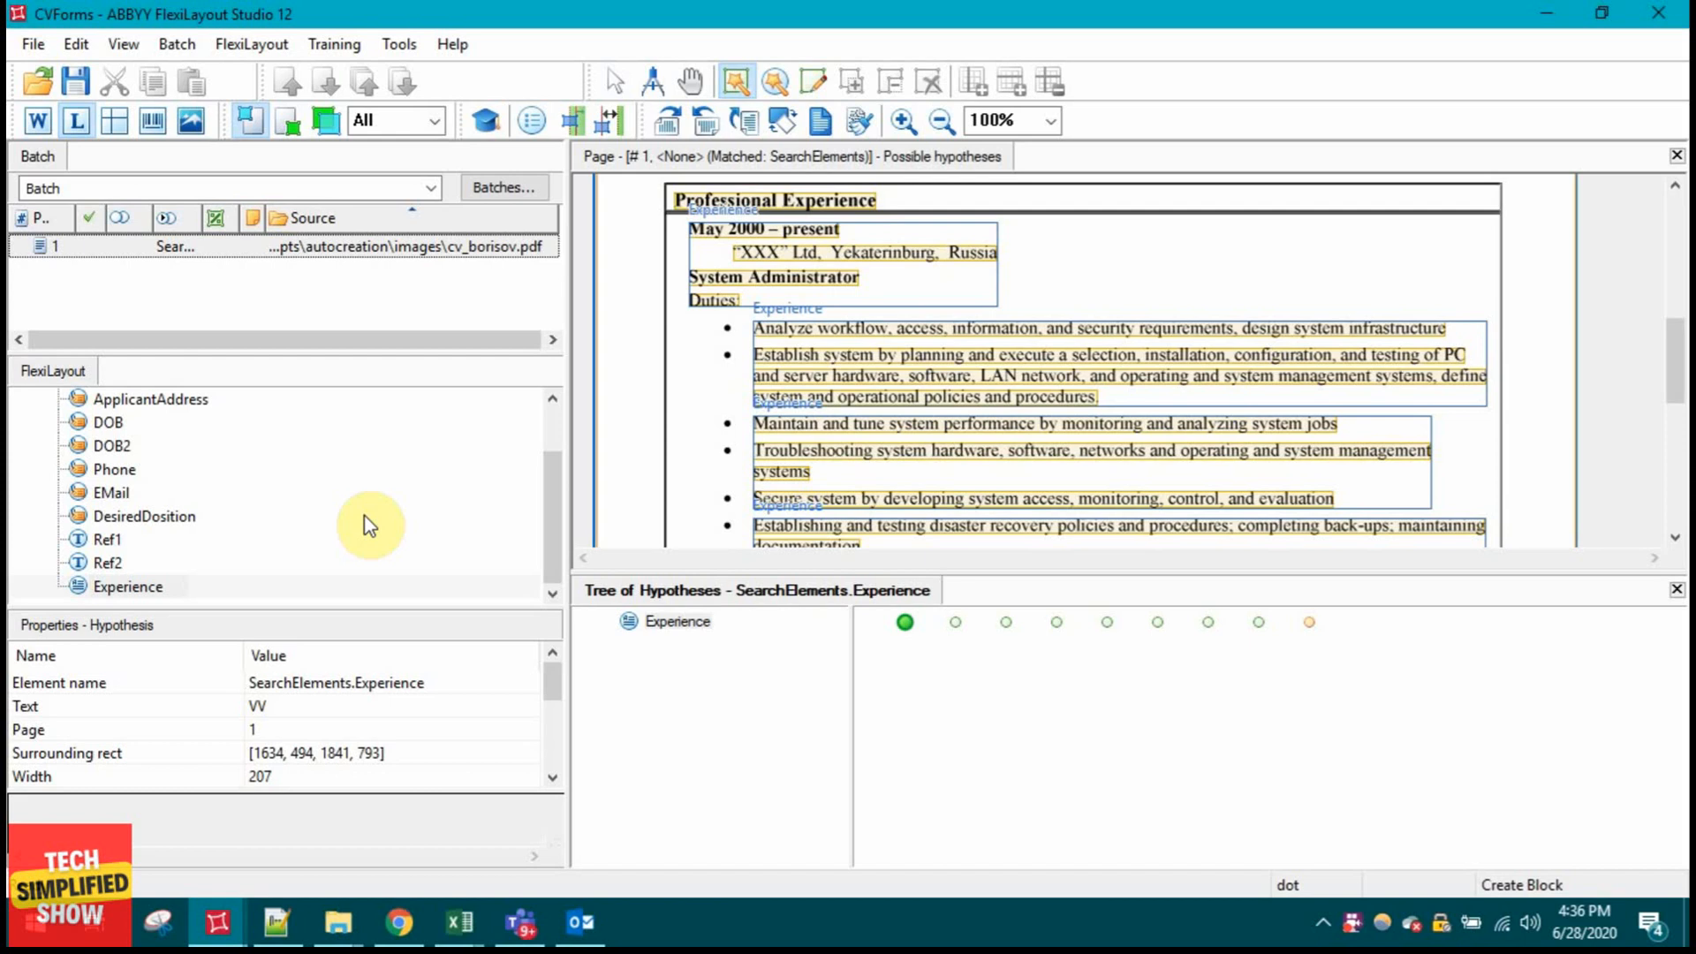
Step: Run Match for the layout on the CV page in the batch
click(249, 252)
right_click(251, 252)
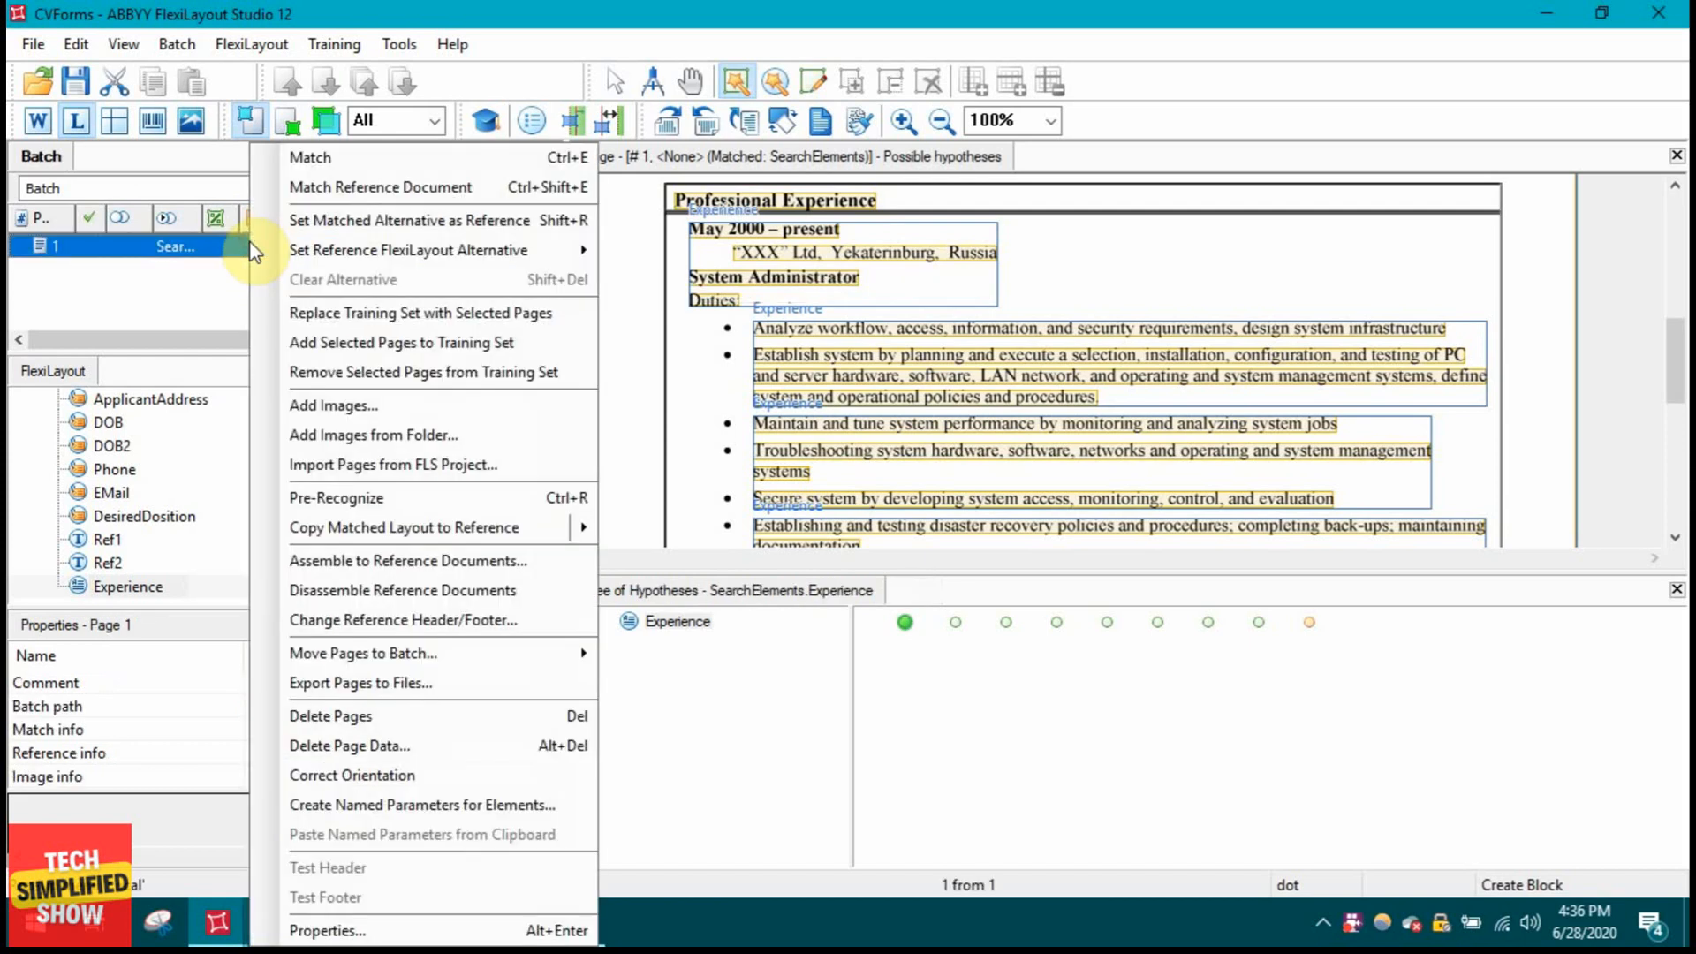
click(295, 161)
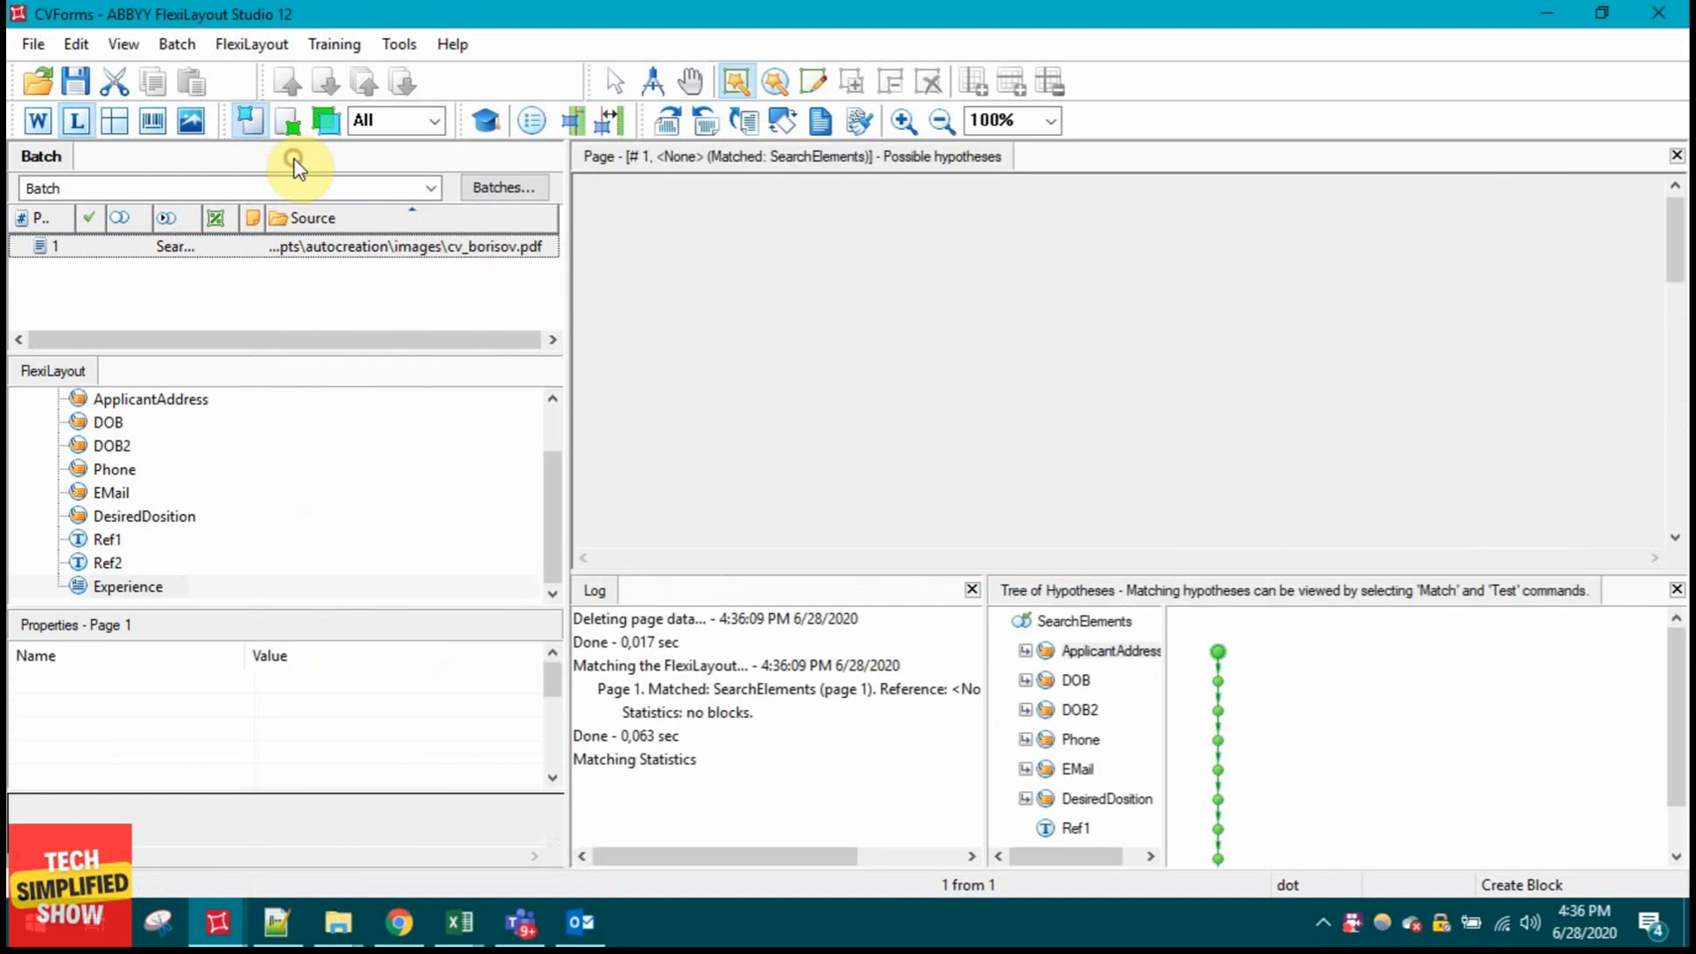
scroll(1246, 725, down, 1)
Step: Inspect the matched Experience block covering only the May 2000 – present job header
click(1095, 831)
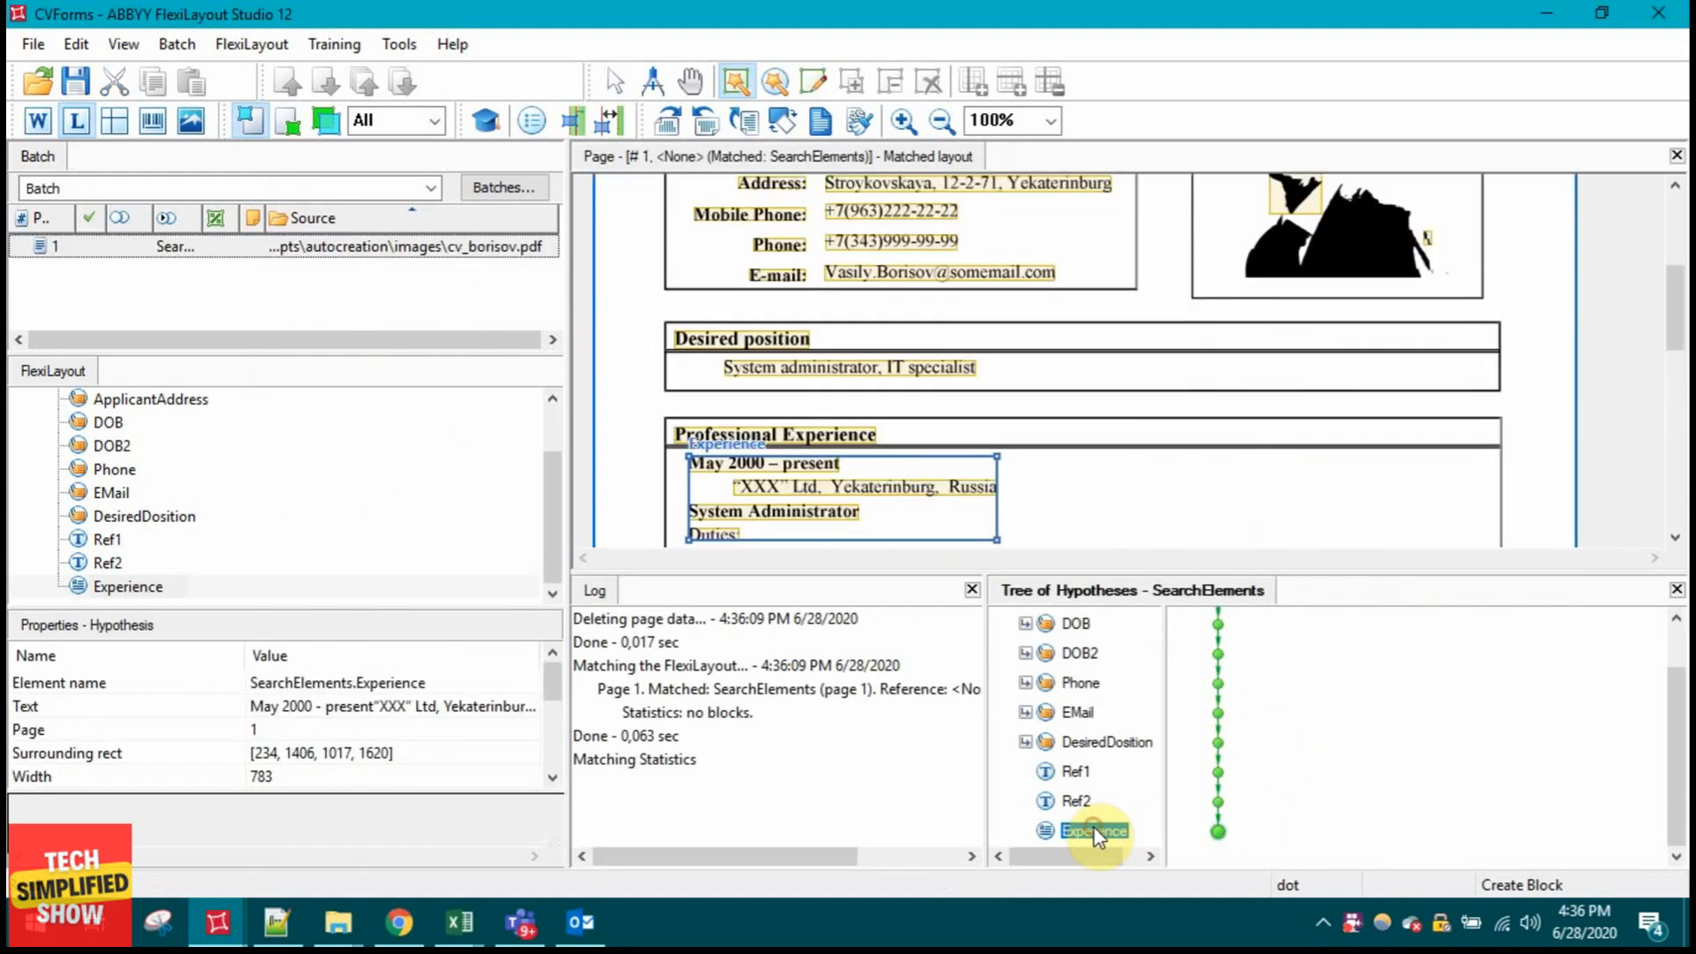
scroll(1166, 452, down, 1)
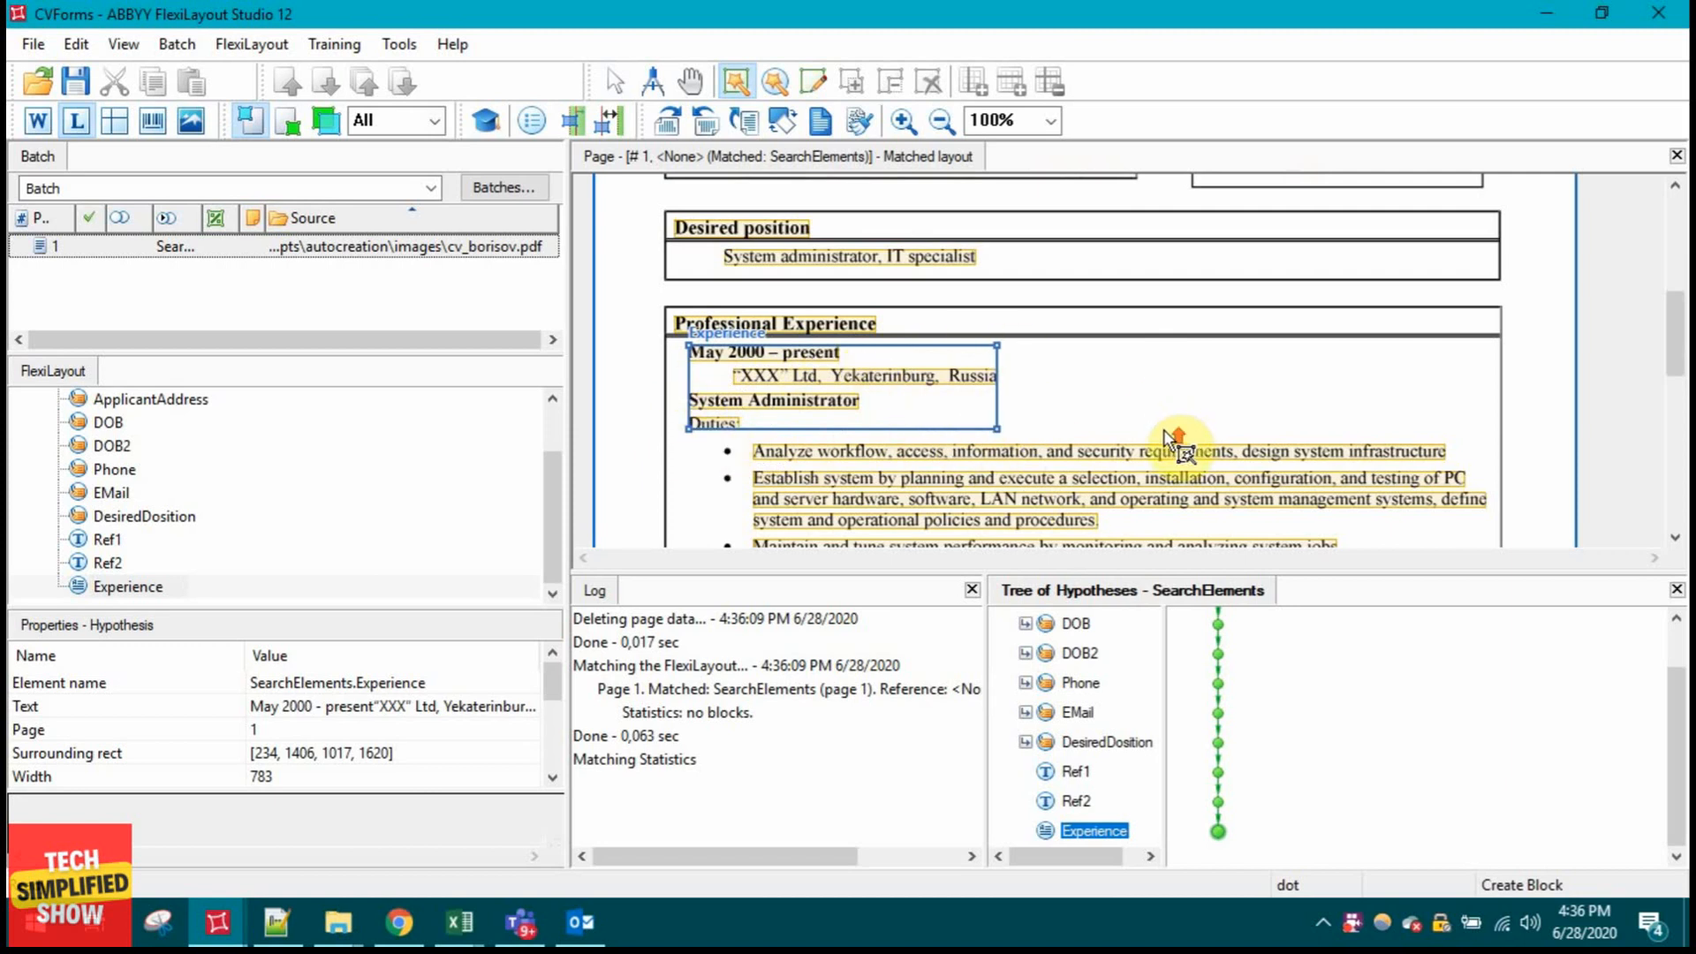
scroll(1163, 429, up, 3)
scroll(898, 370, down, 5)
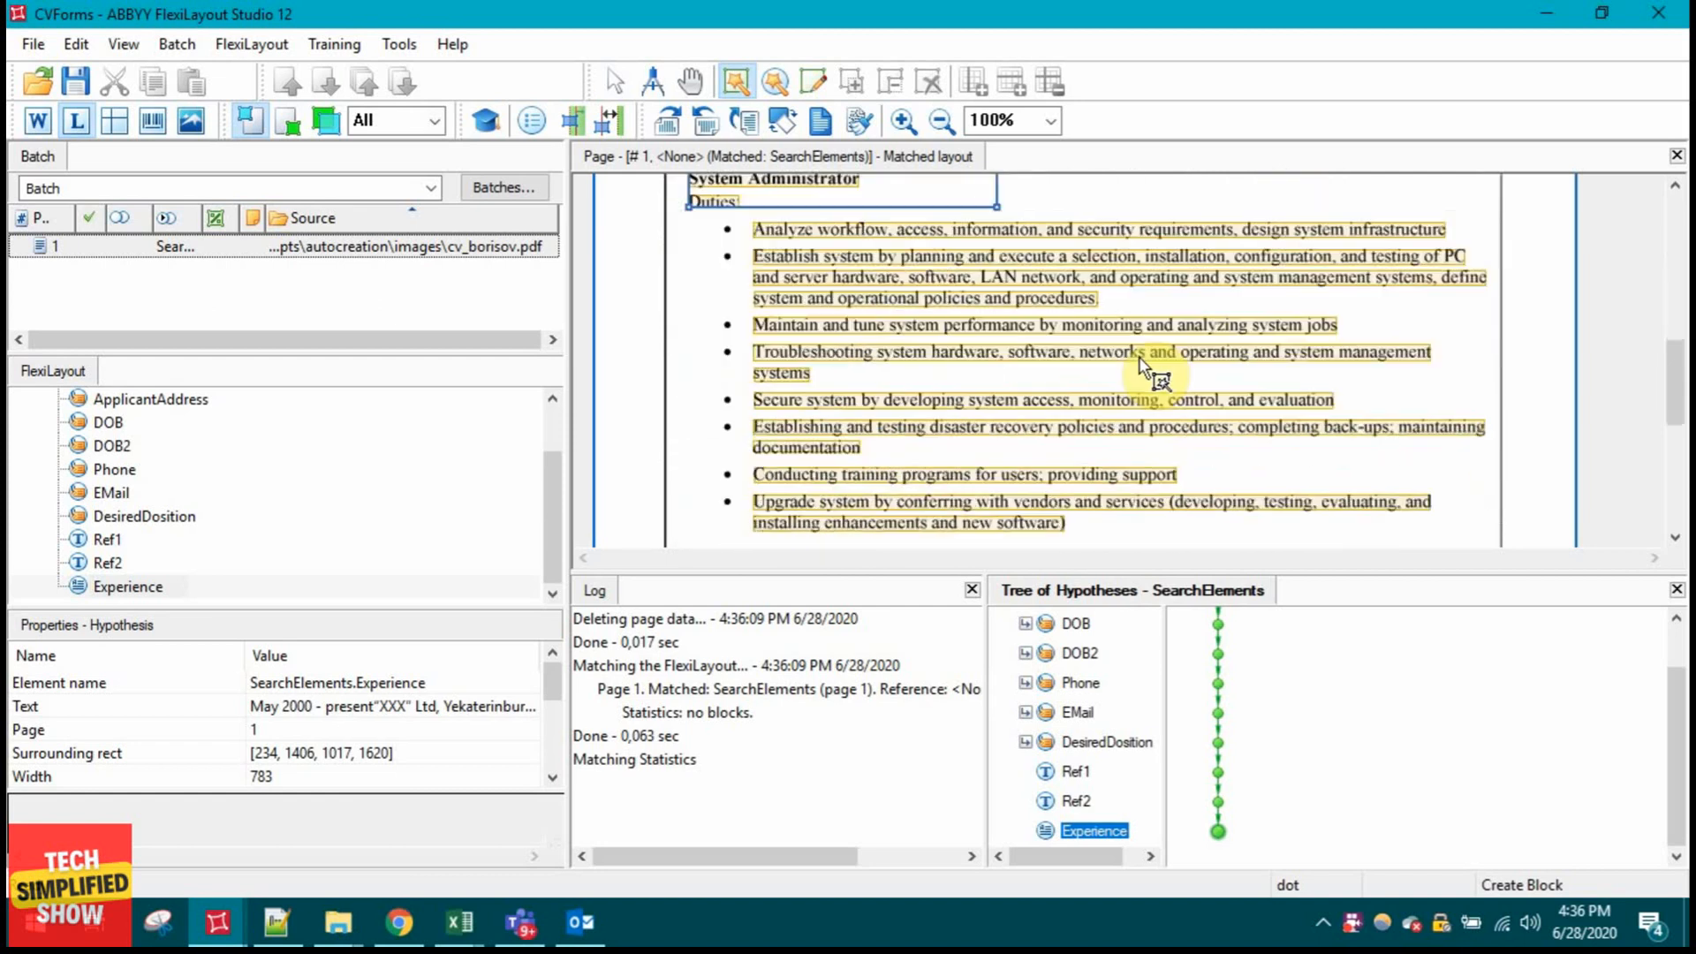
scroll(1148, 380, down, 3)
scroll(1120, 438, up, 4)
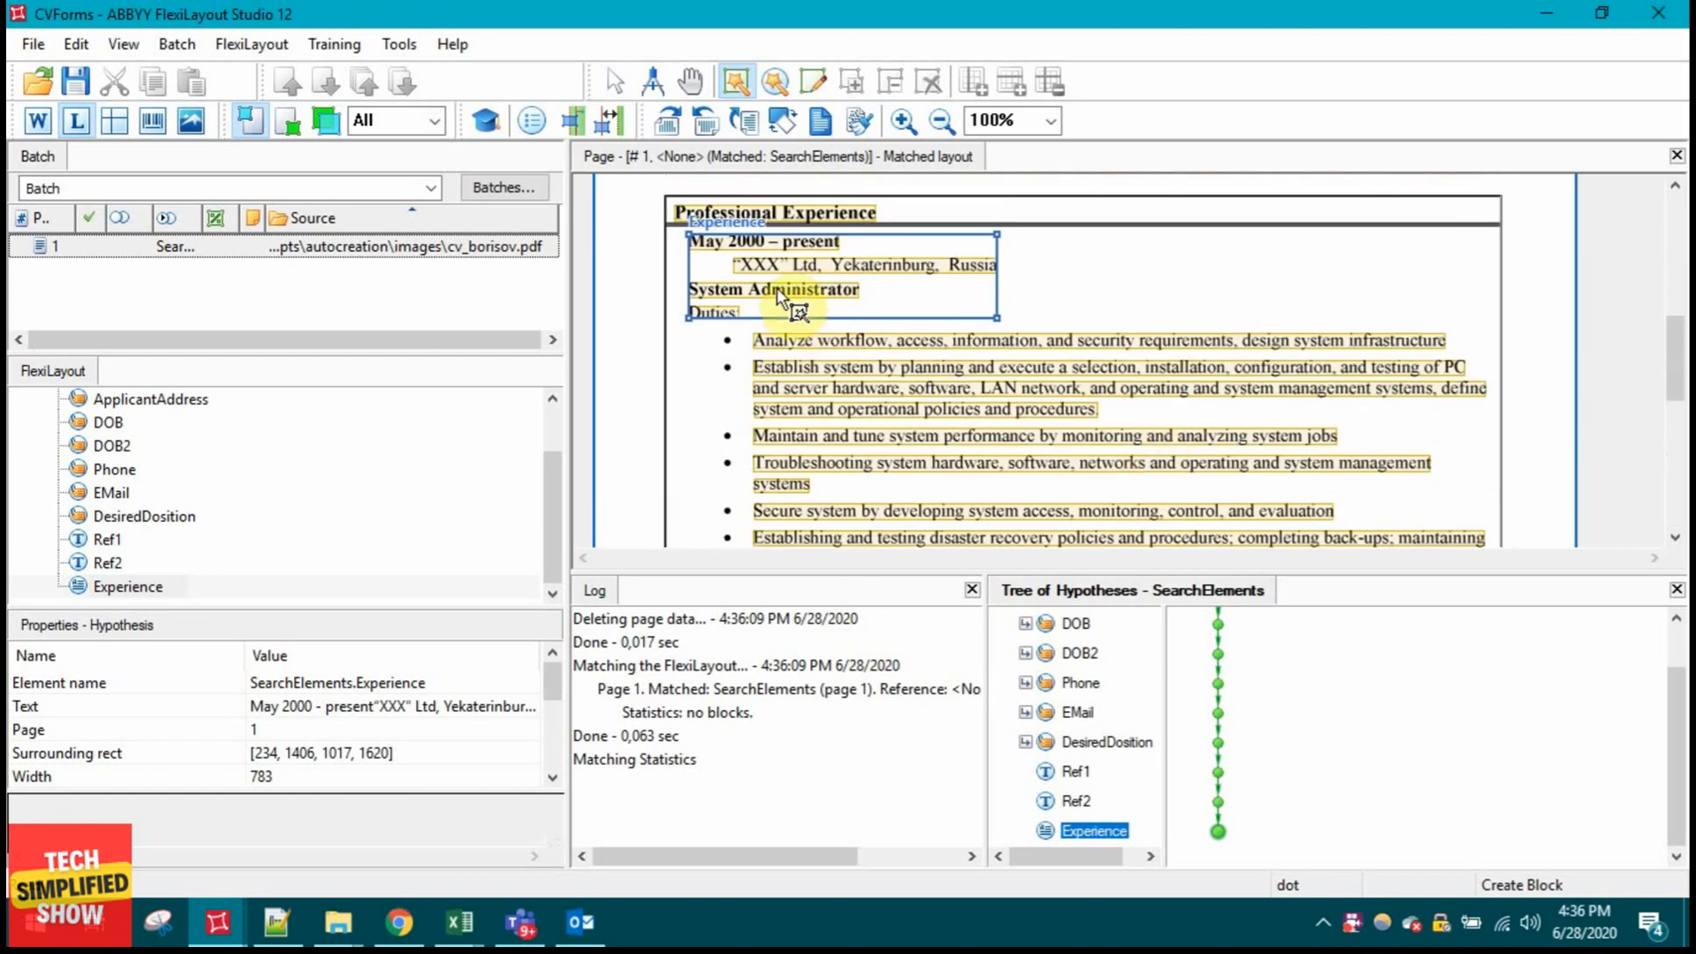
scroll(1182, 374, down, 5)
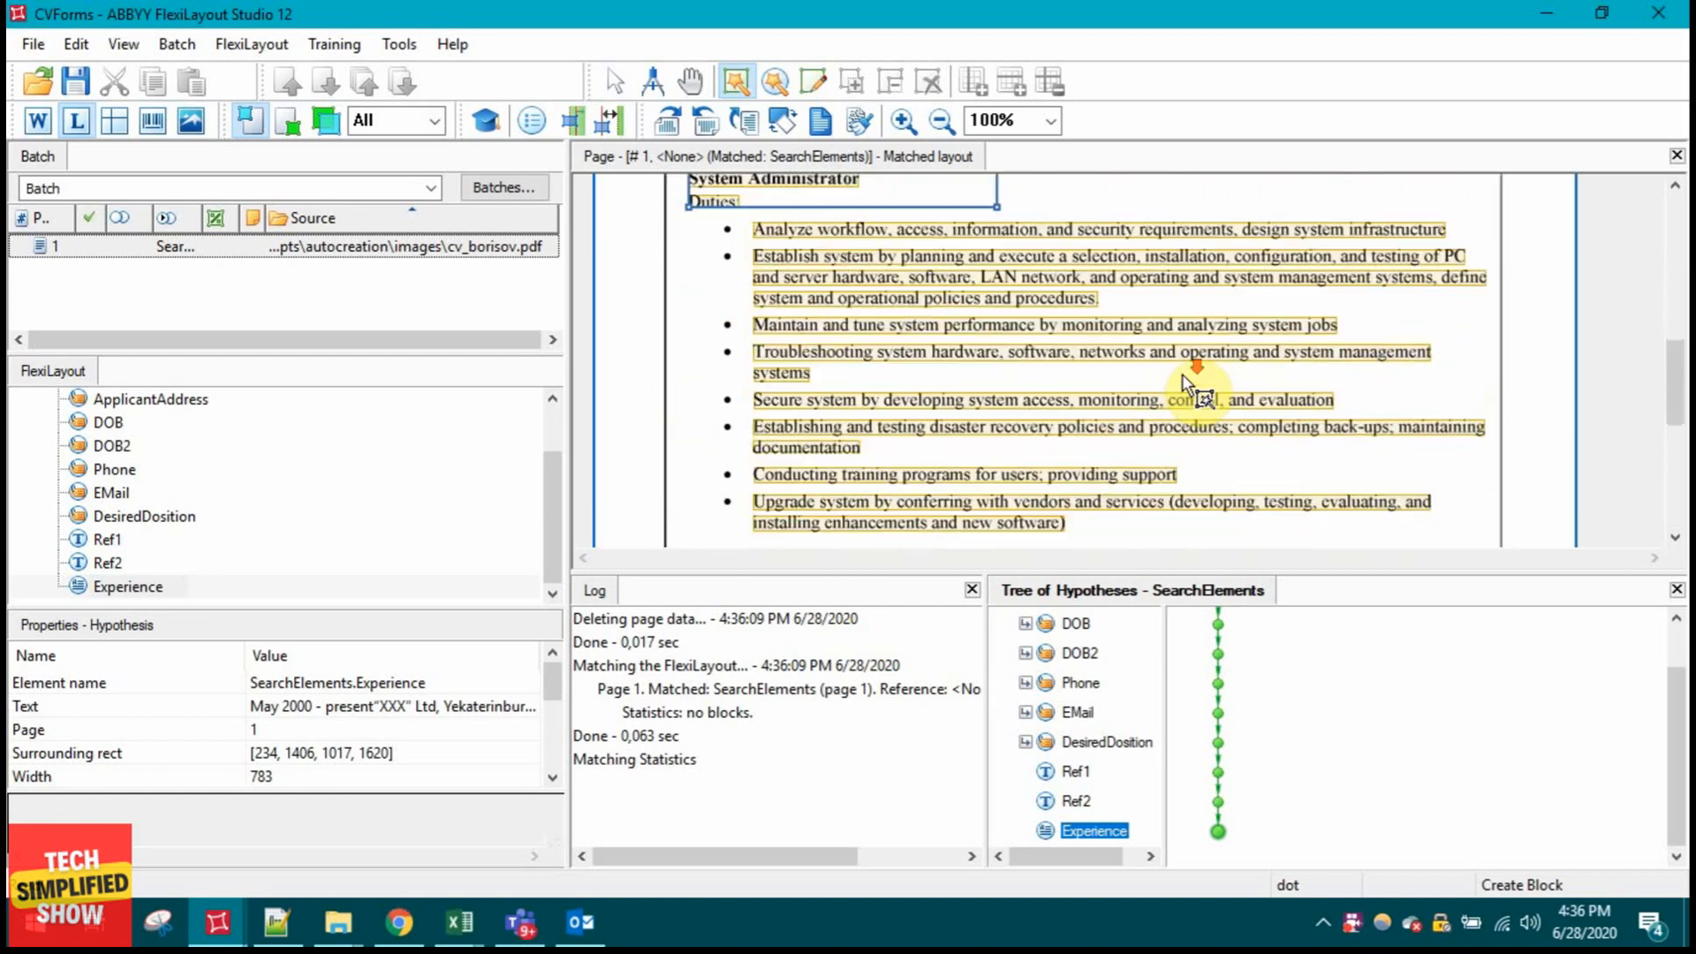
Step: Enter 3 as the Experience element's maximum line count
double_click(132, 587)
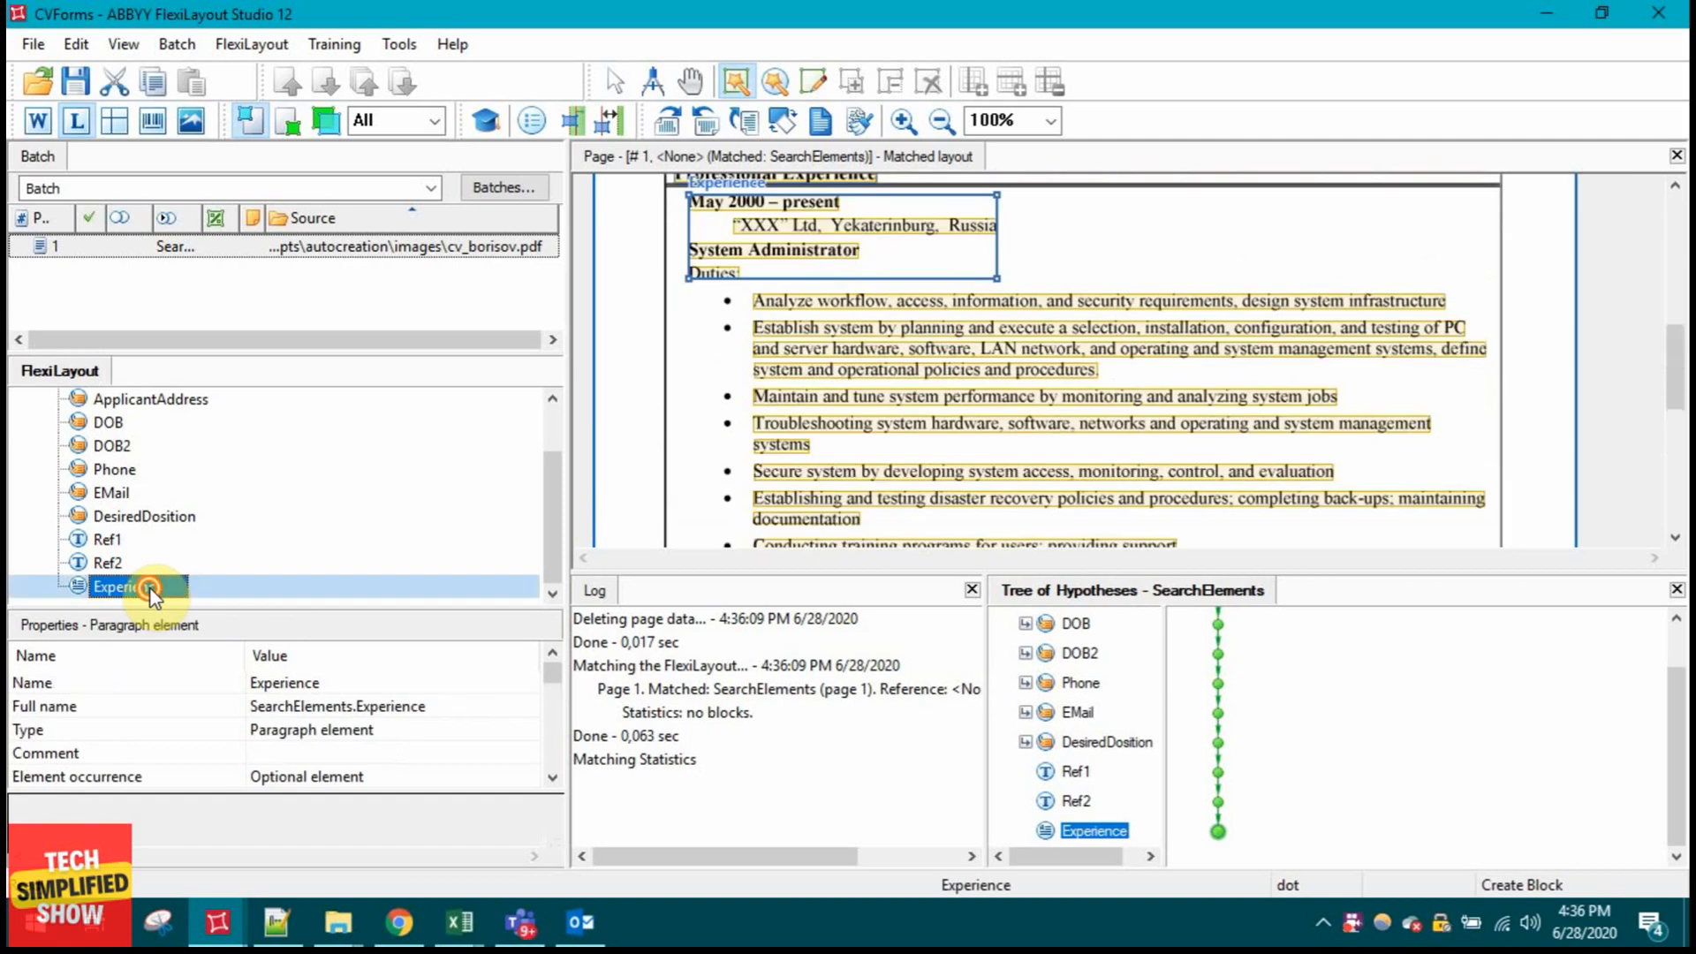
click(251, 225)
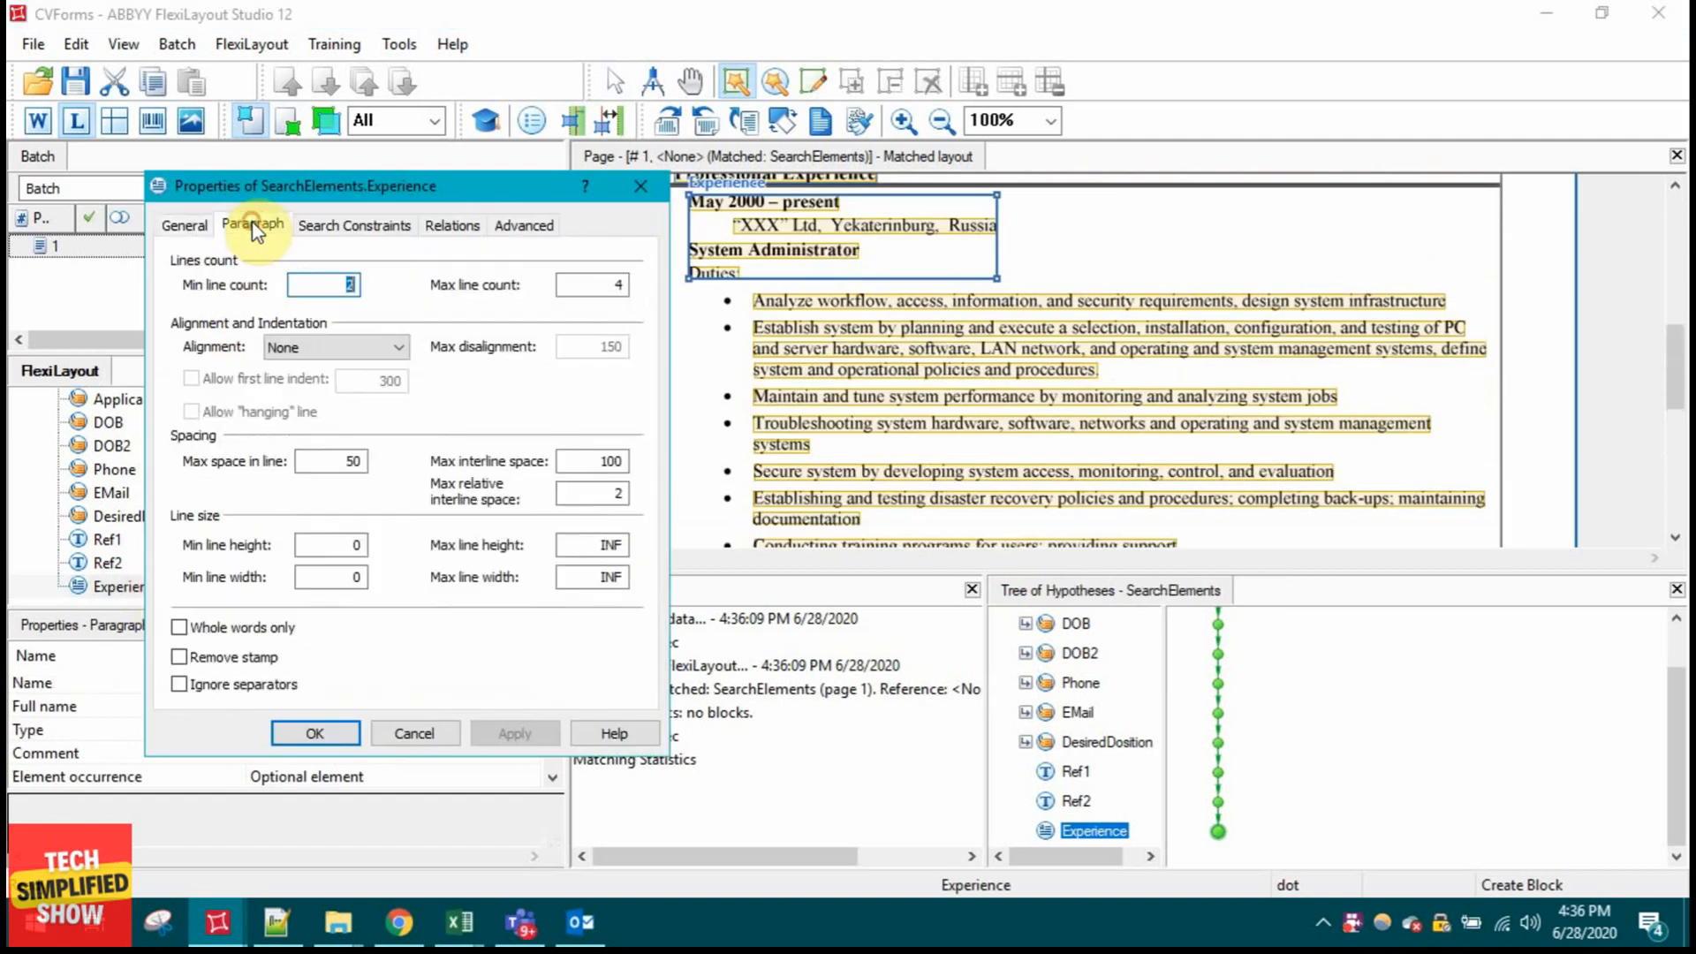
double_click(620, 284)
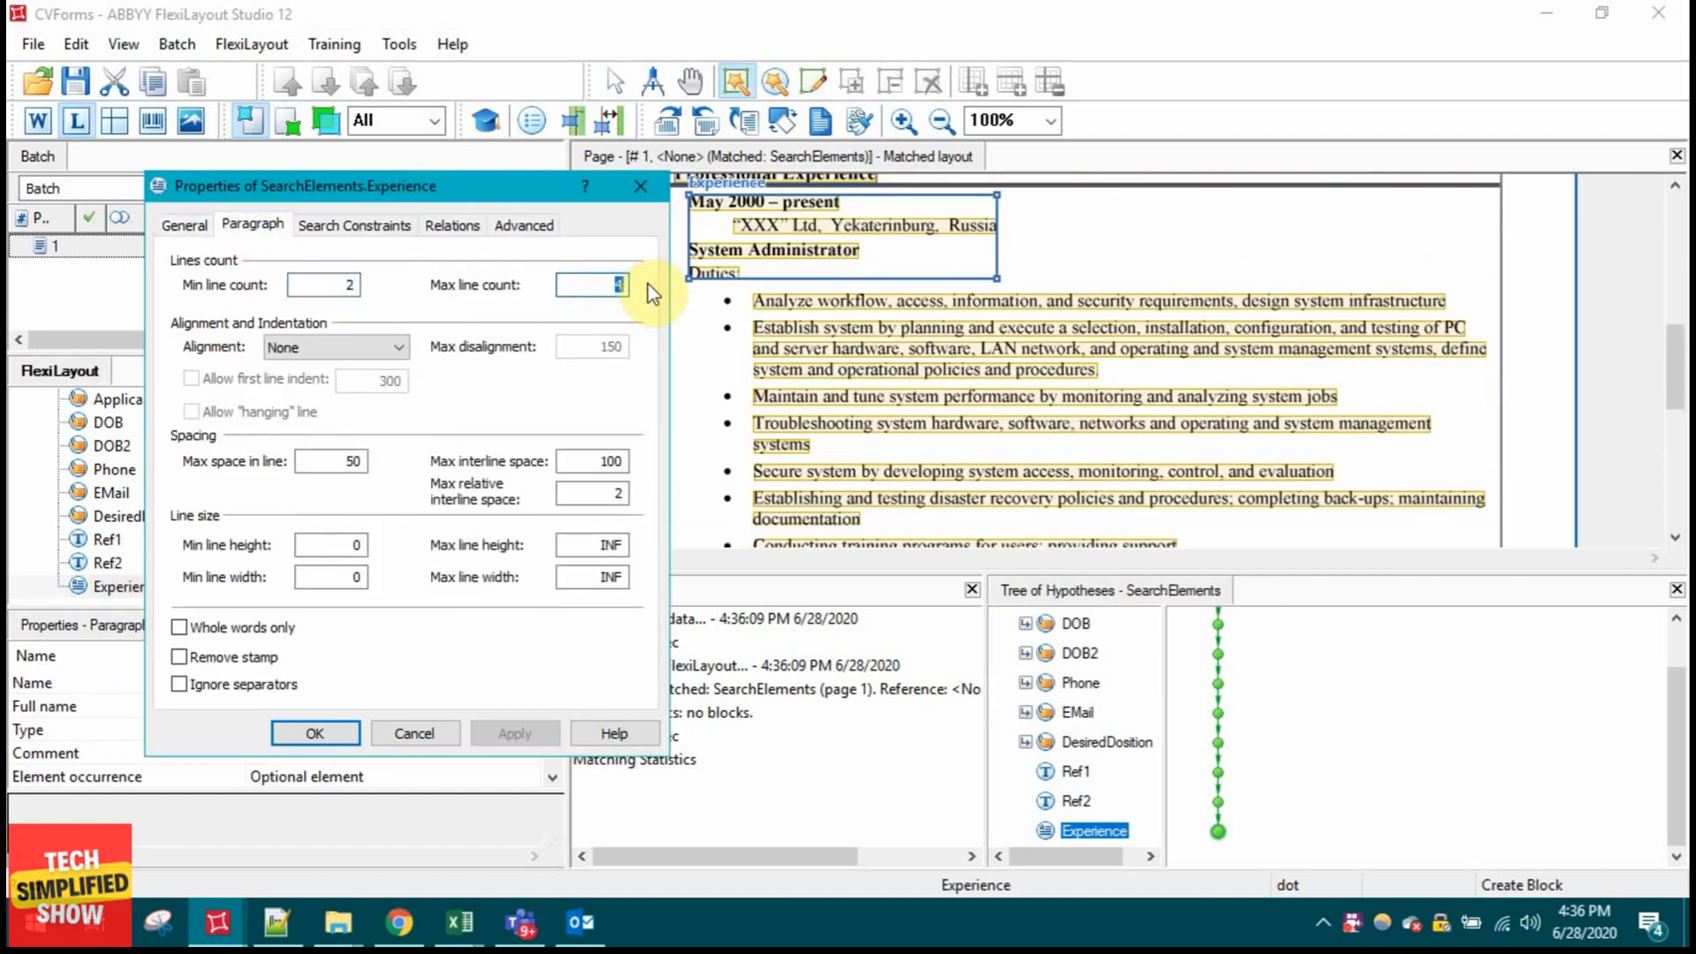
text(30)
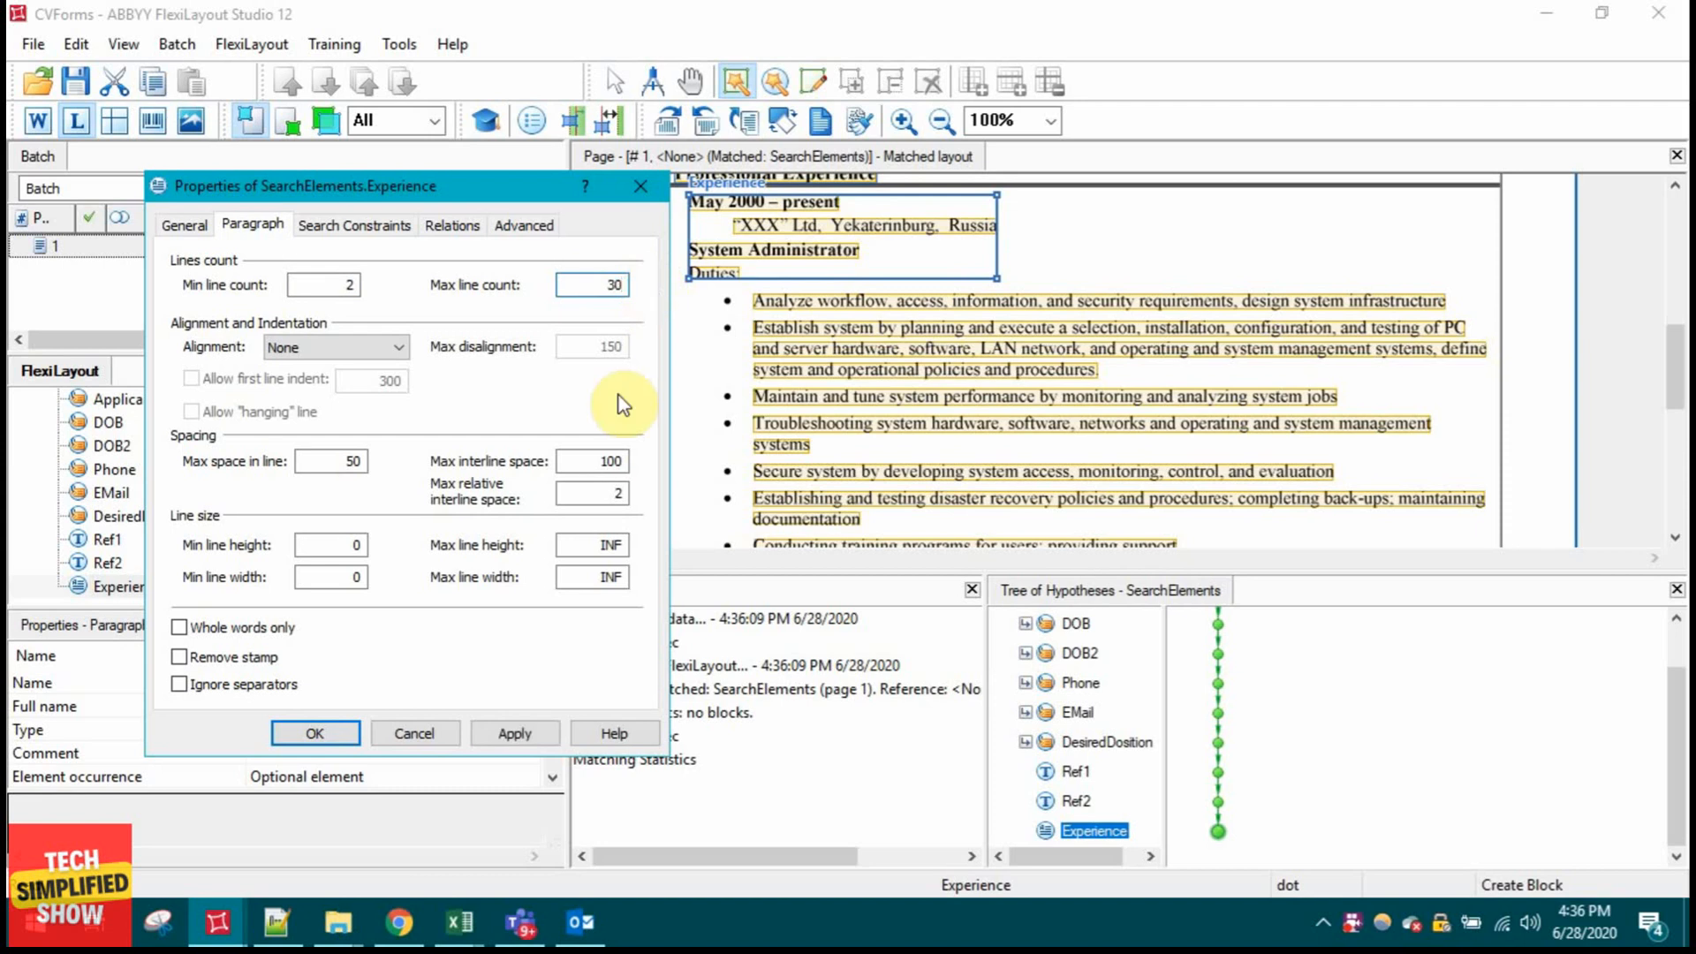
click(315, 734)
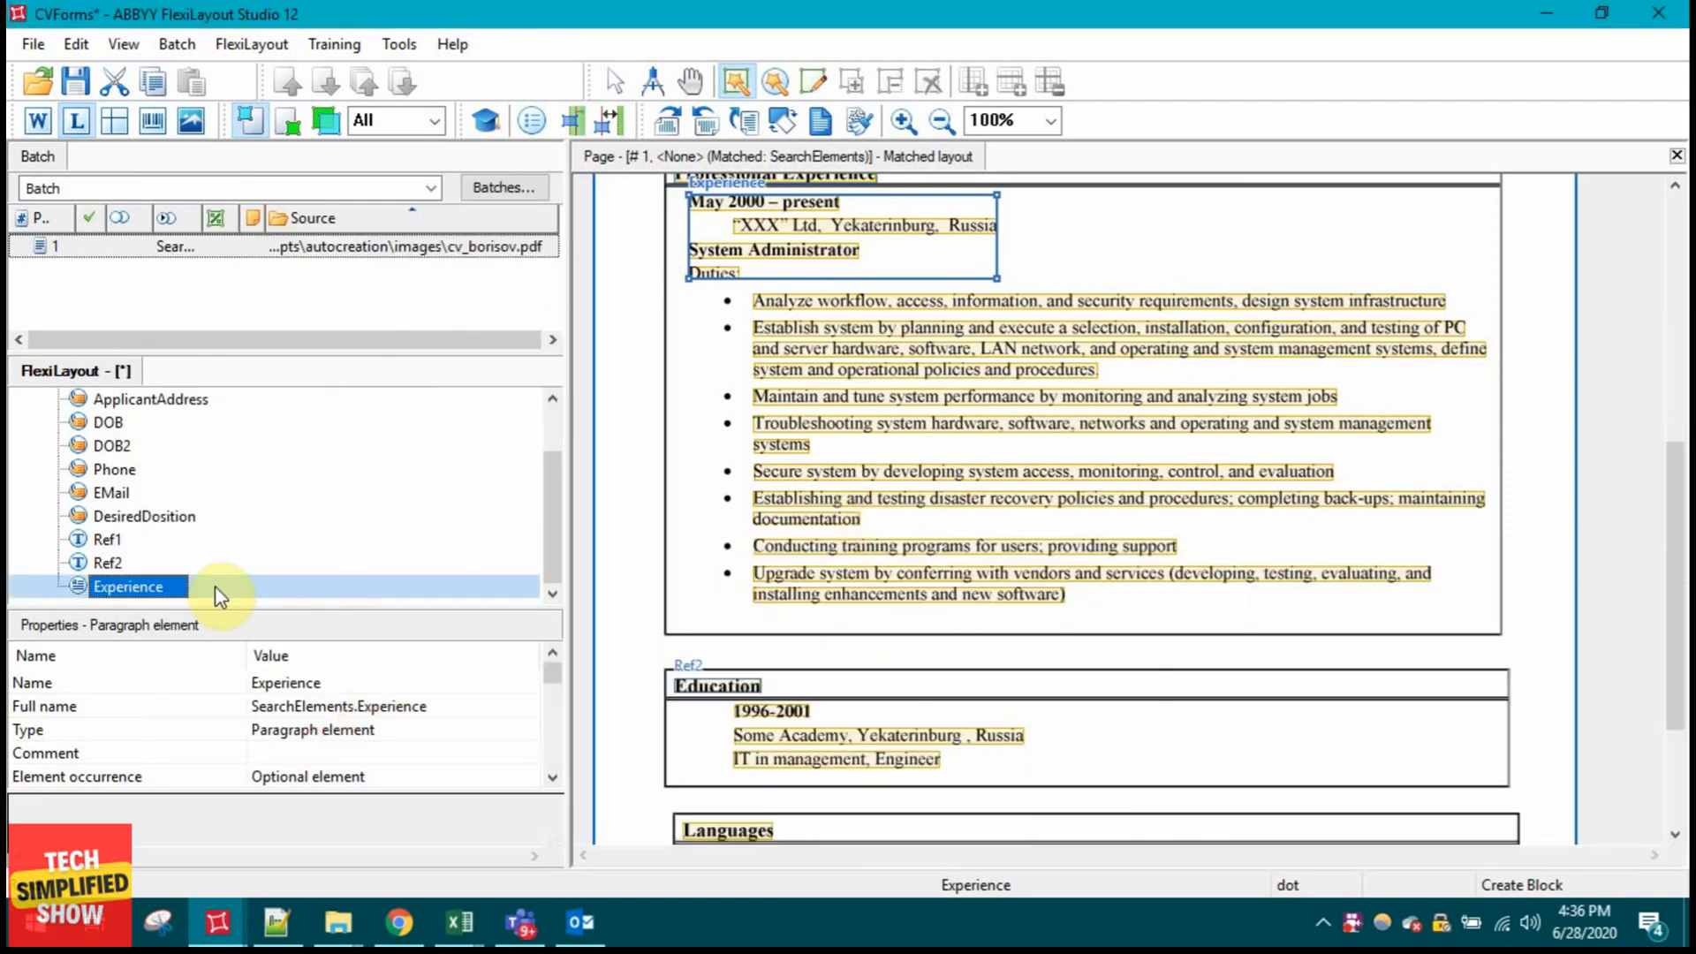
Step: Re-match page 1 and inspect the block found for Experience
click(334, 250)
right_click(337, 253)
click(375, 157)
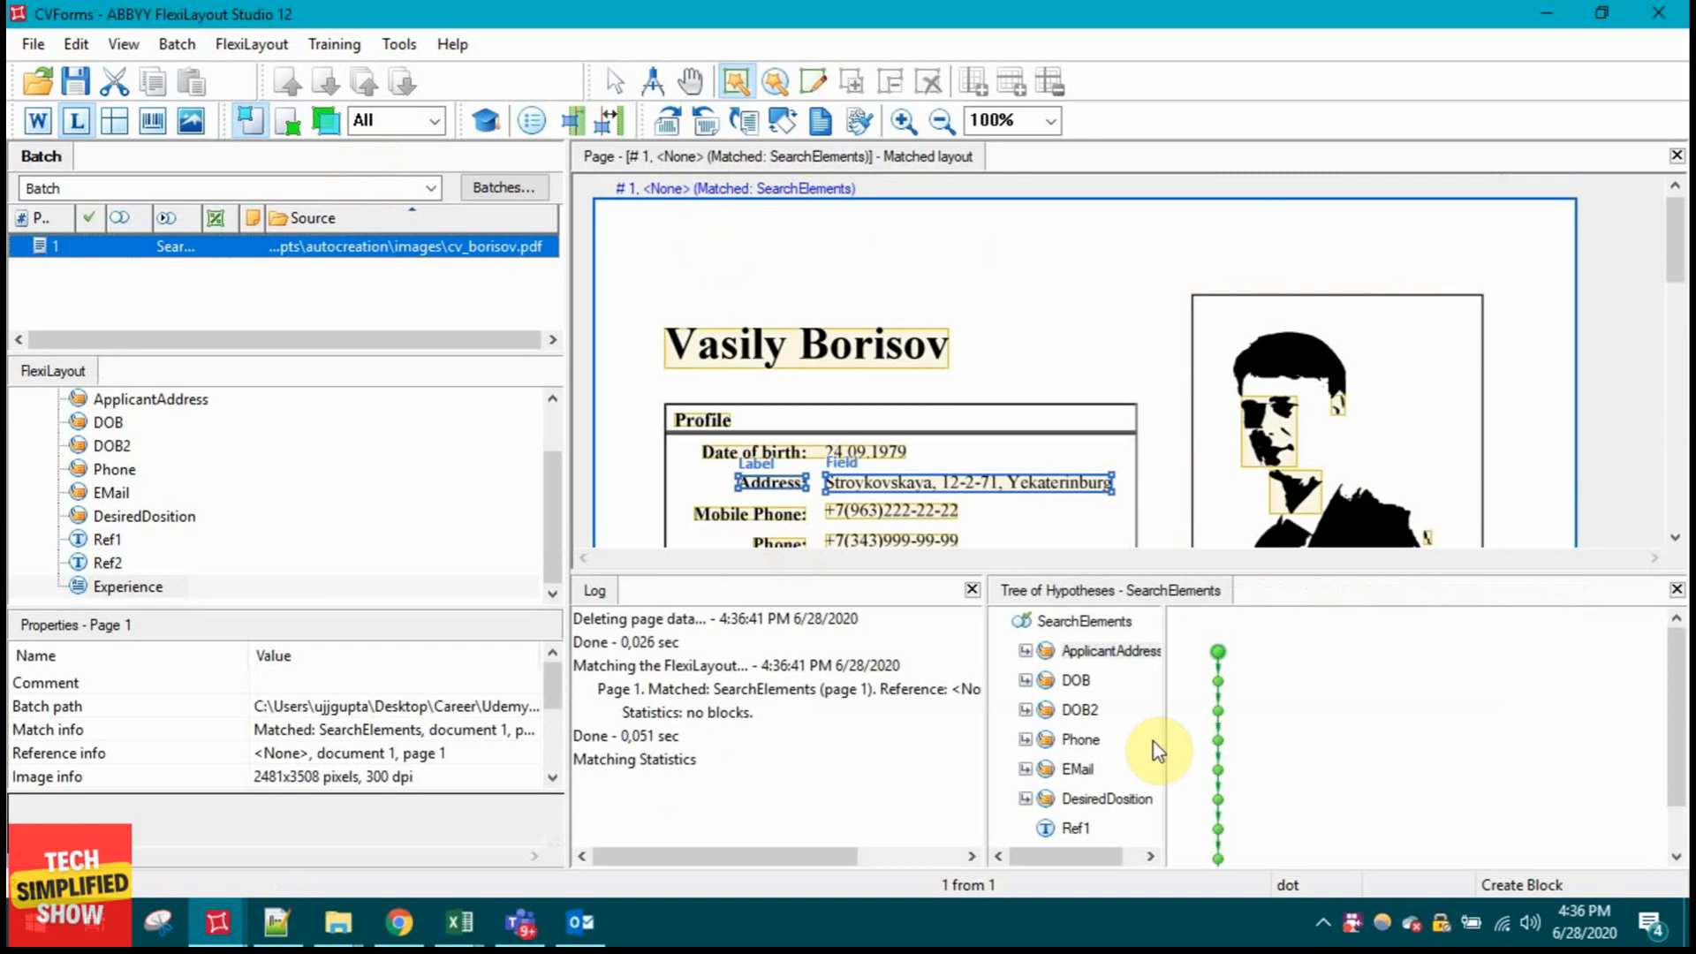
scroll(1139, 760, down, 1)
click(1098, 831)
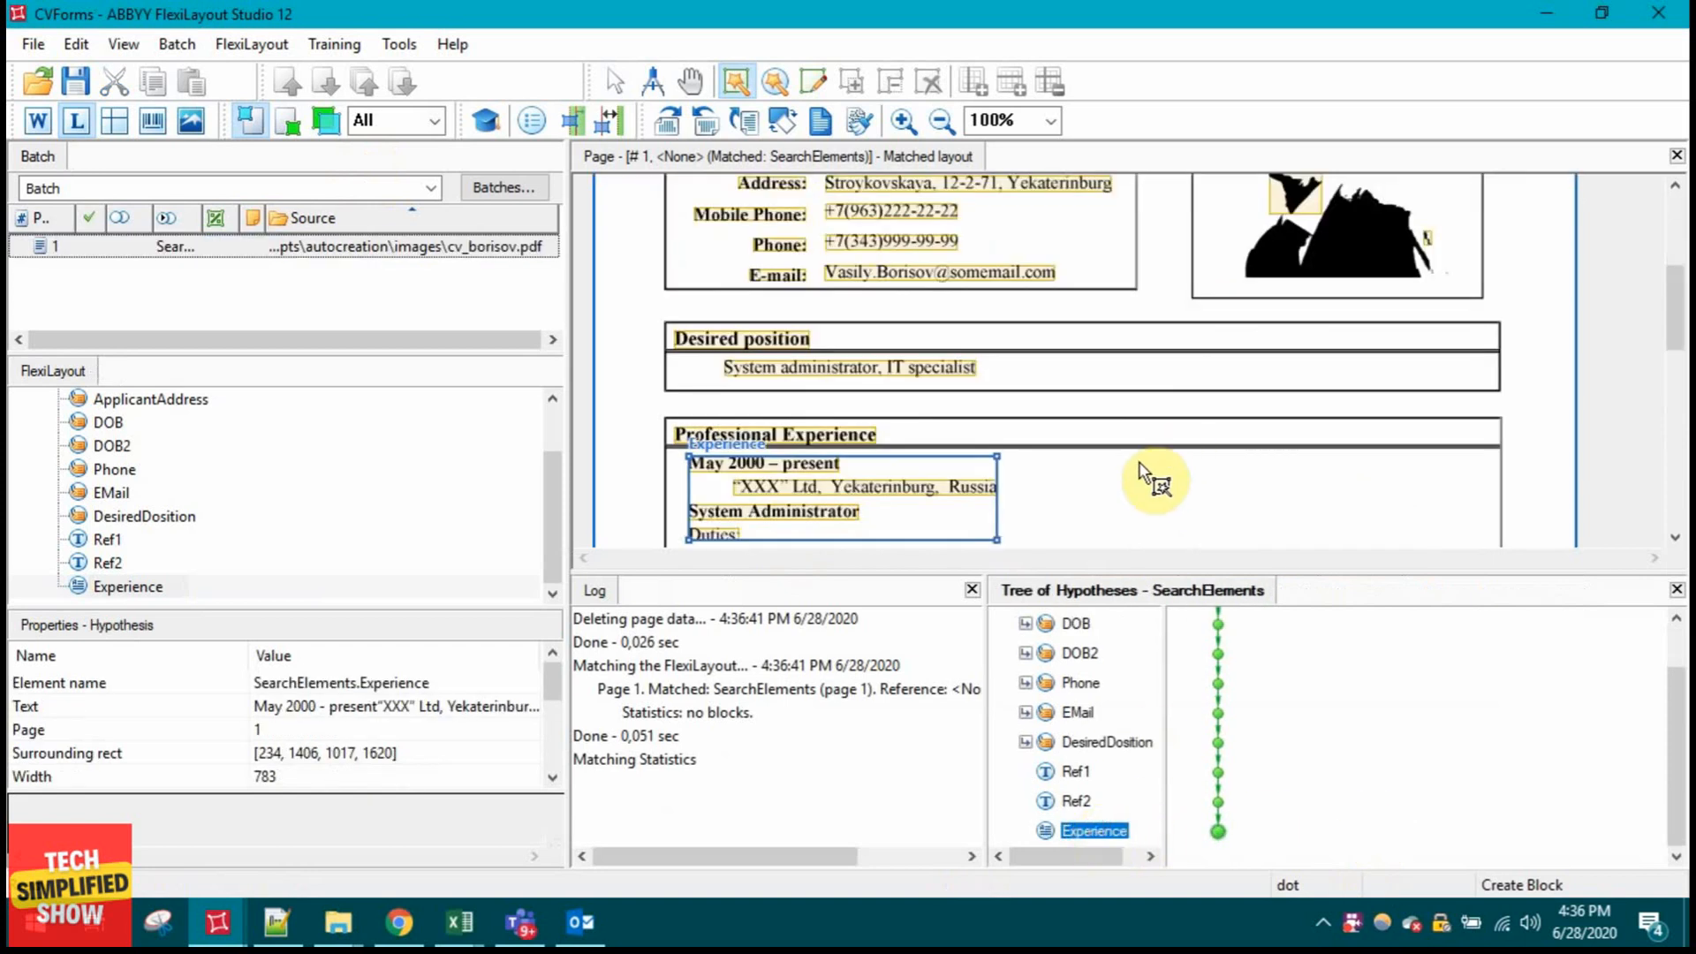
scroll(1141, 466, down, 4)
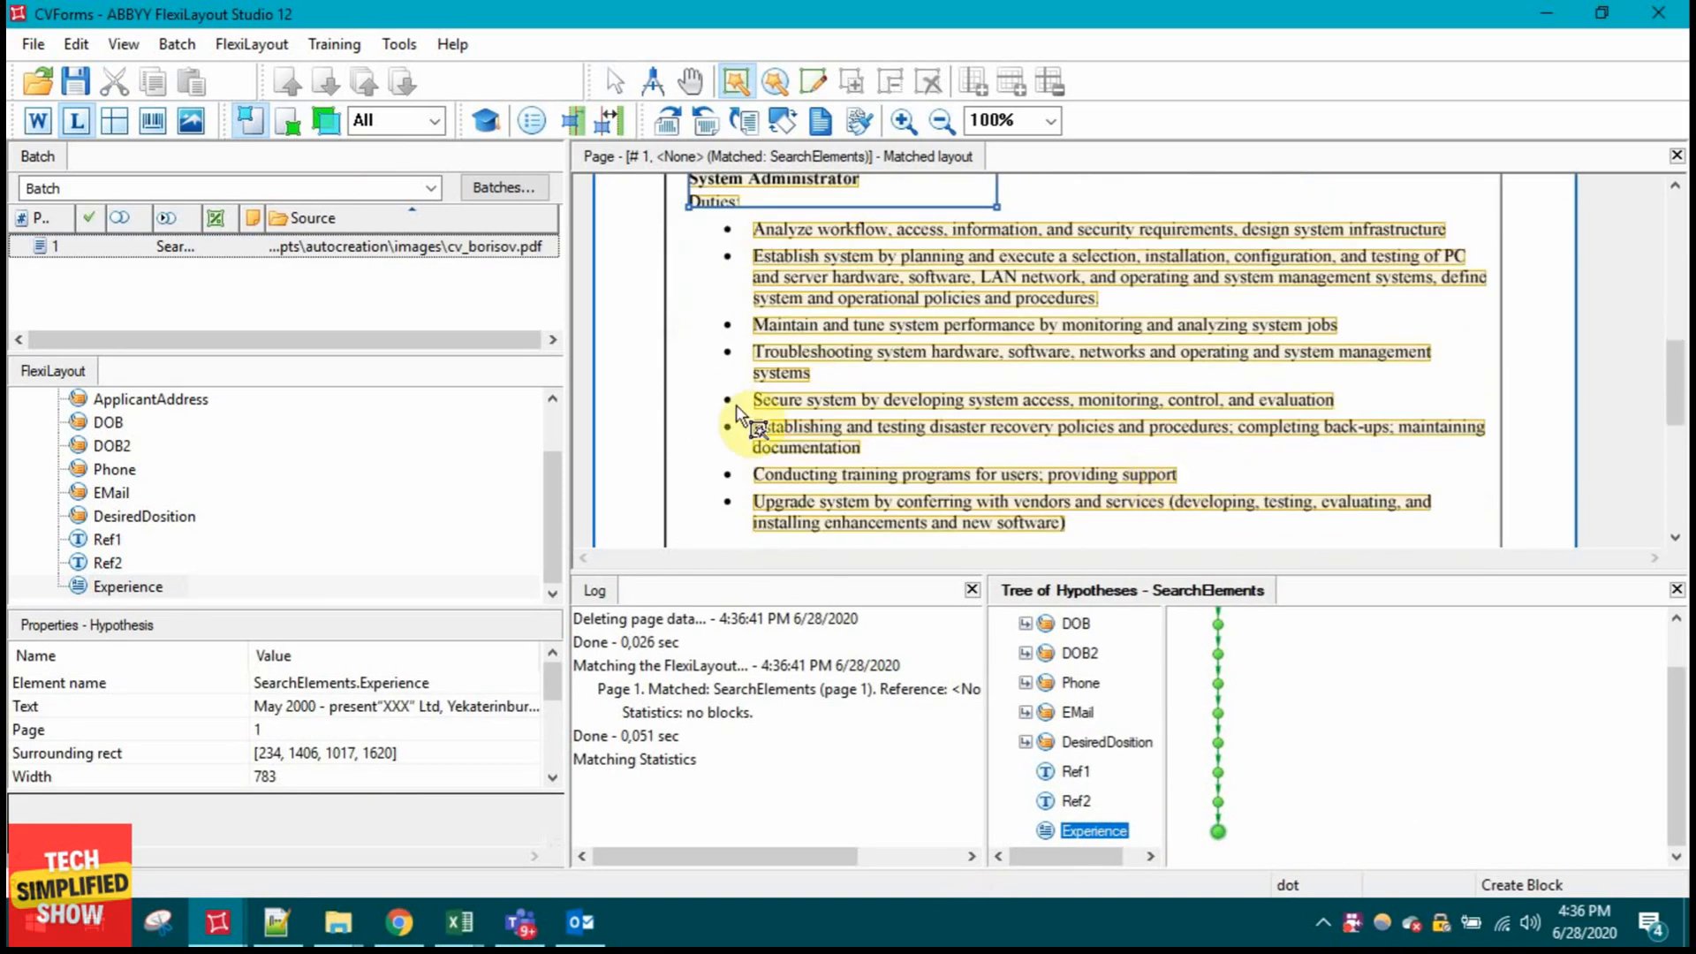
scroll(861, 326, up, 1)
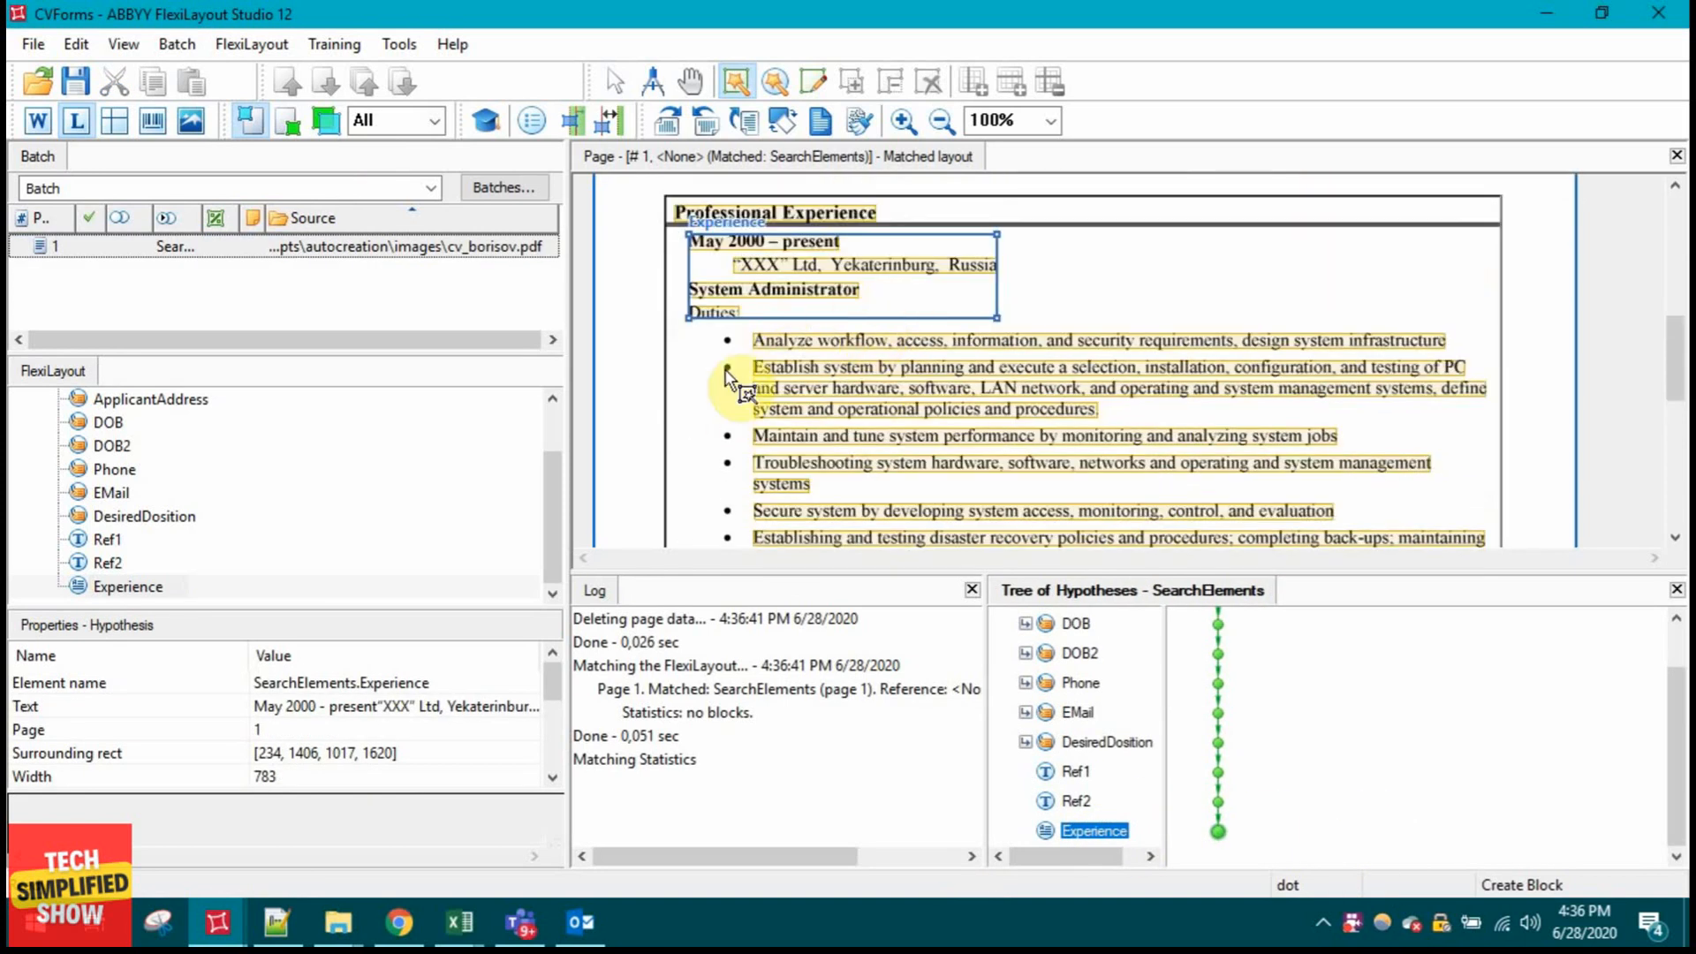
scroll(993, 483, down, 5)
Step: On the Experience element's Paragraph settings, set Max line count to 30 and Min line count to 5
scroll(992, 485, up, 2)
double_click(137, 587)
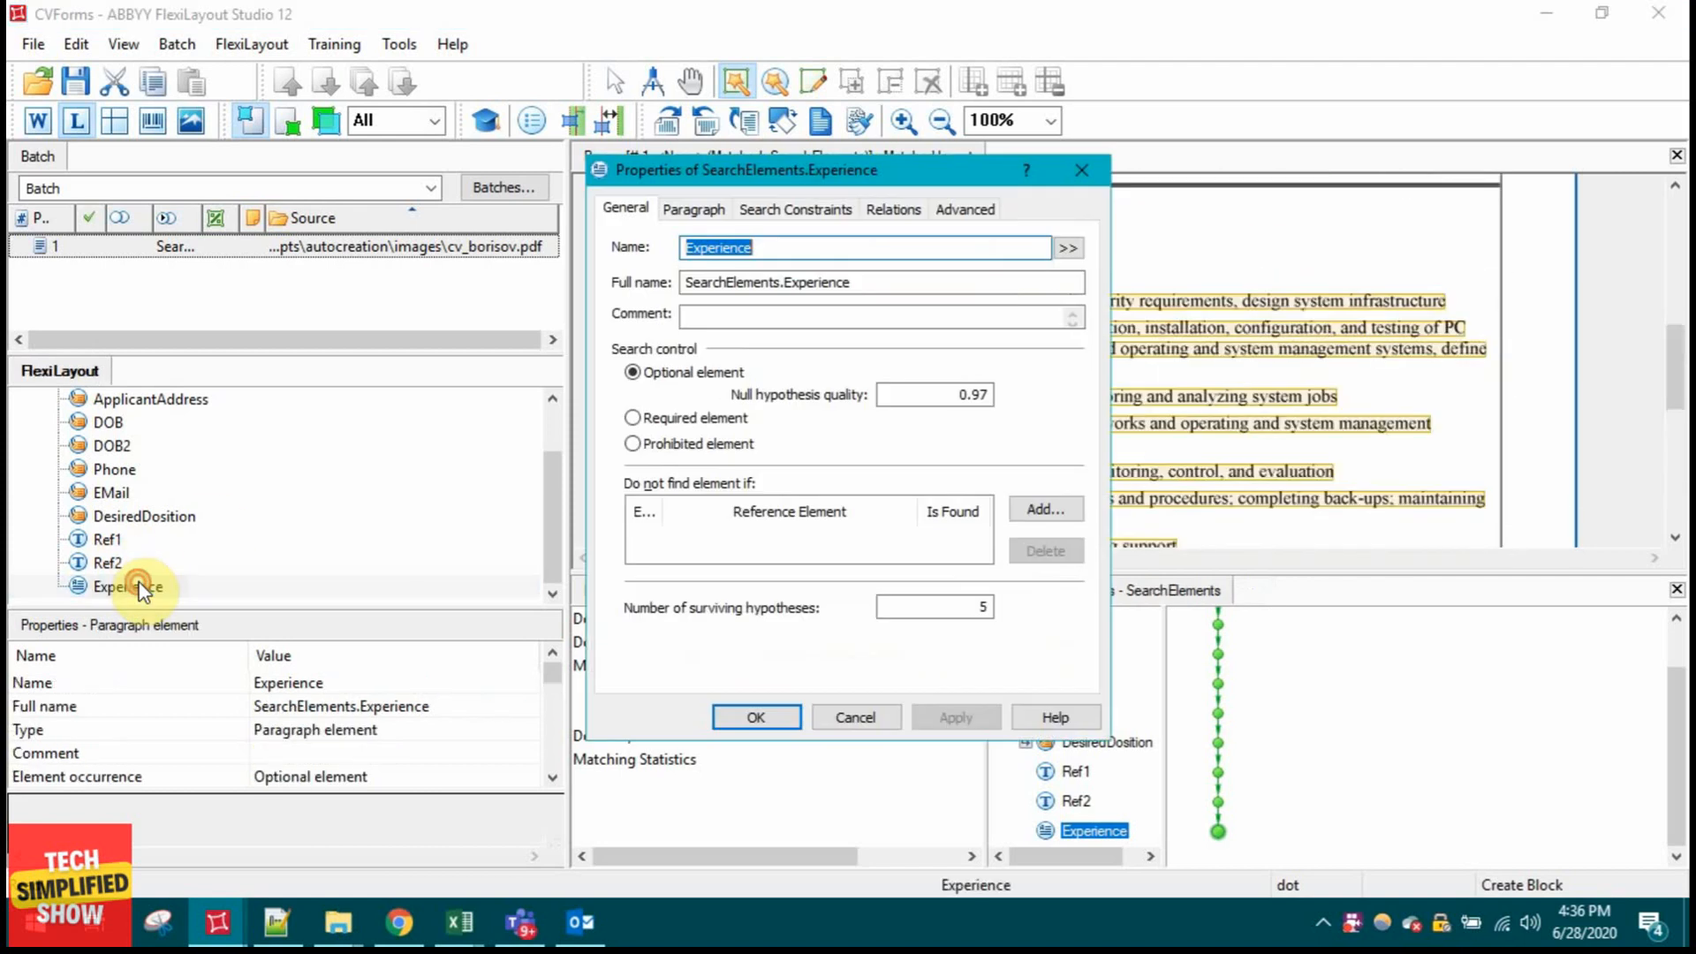
click(252, 224)
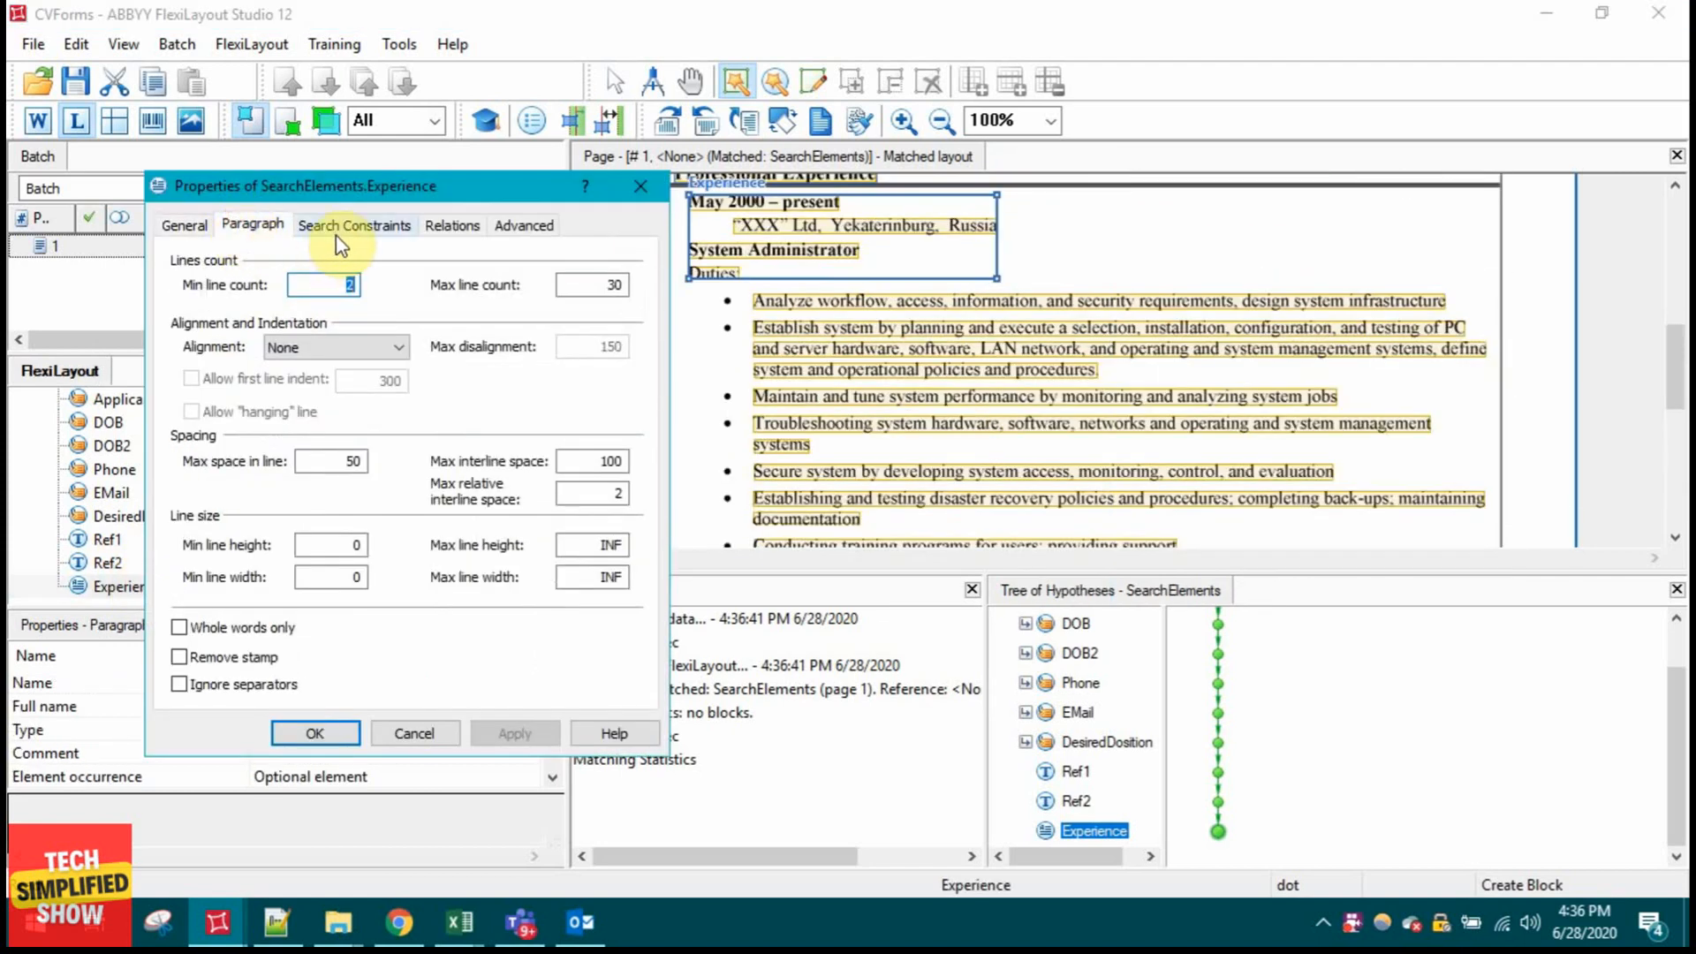
click(593, 284)
drag(625, 282, 572, 276)
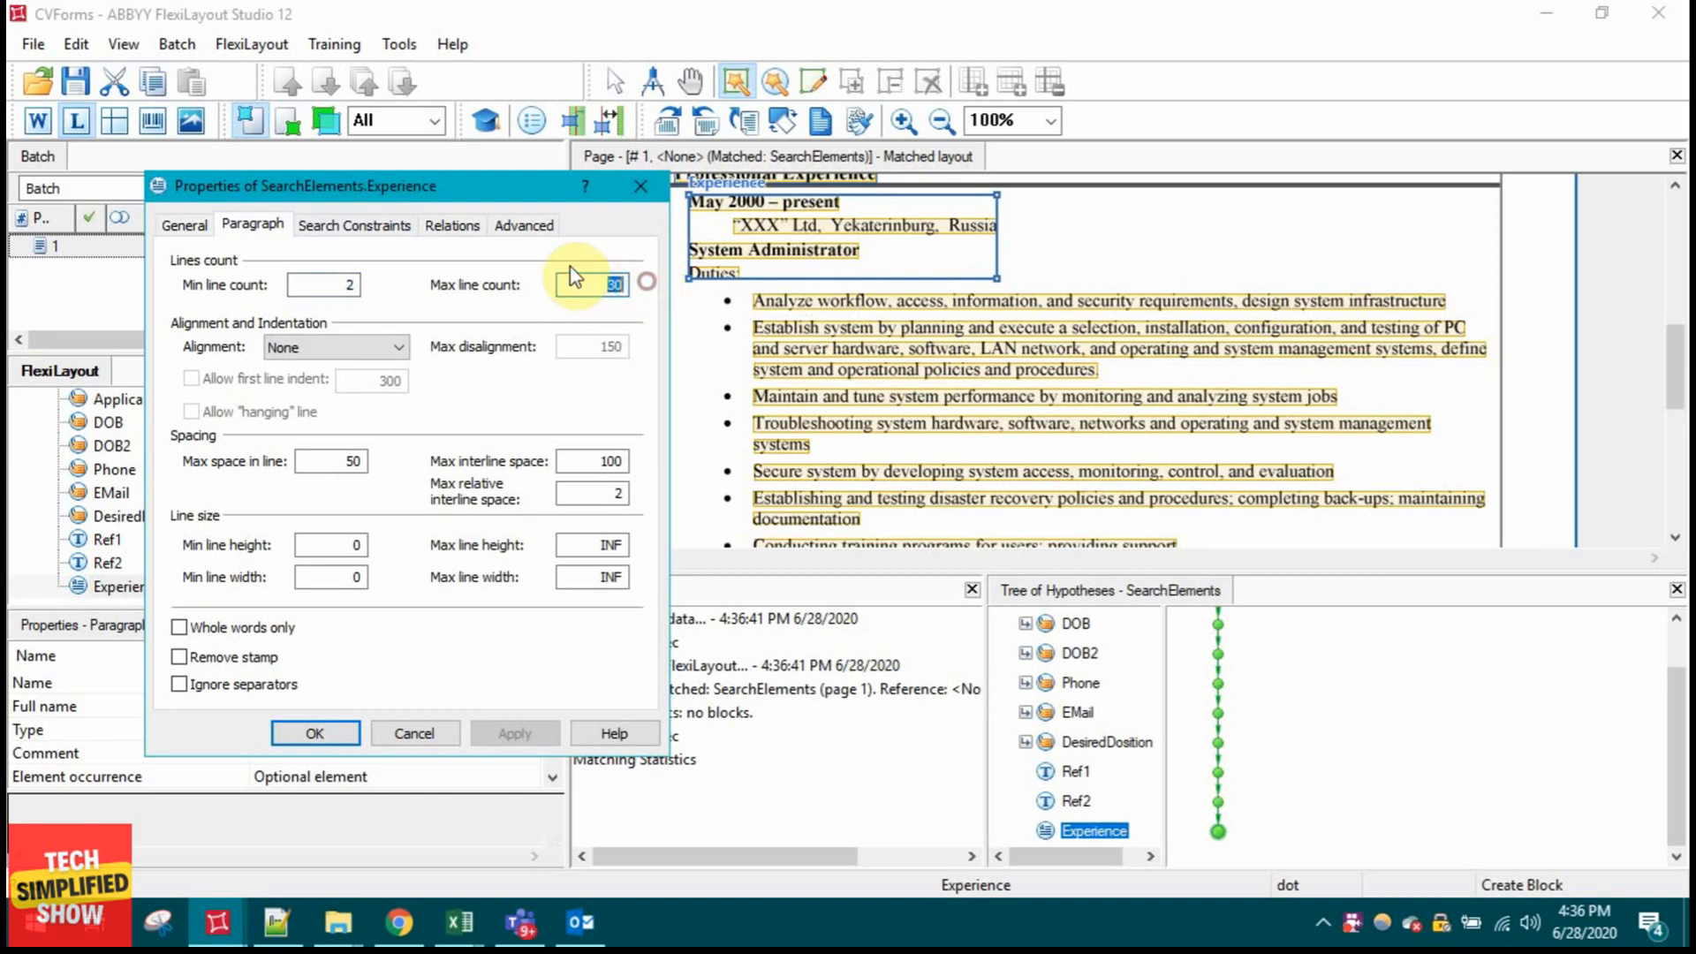
text(INF)
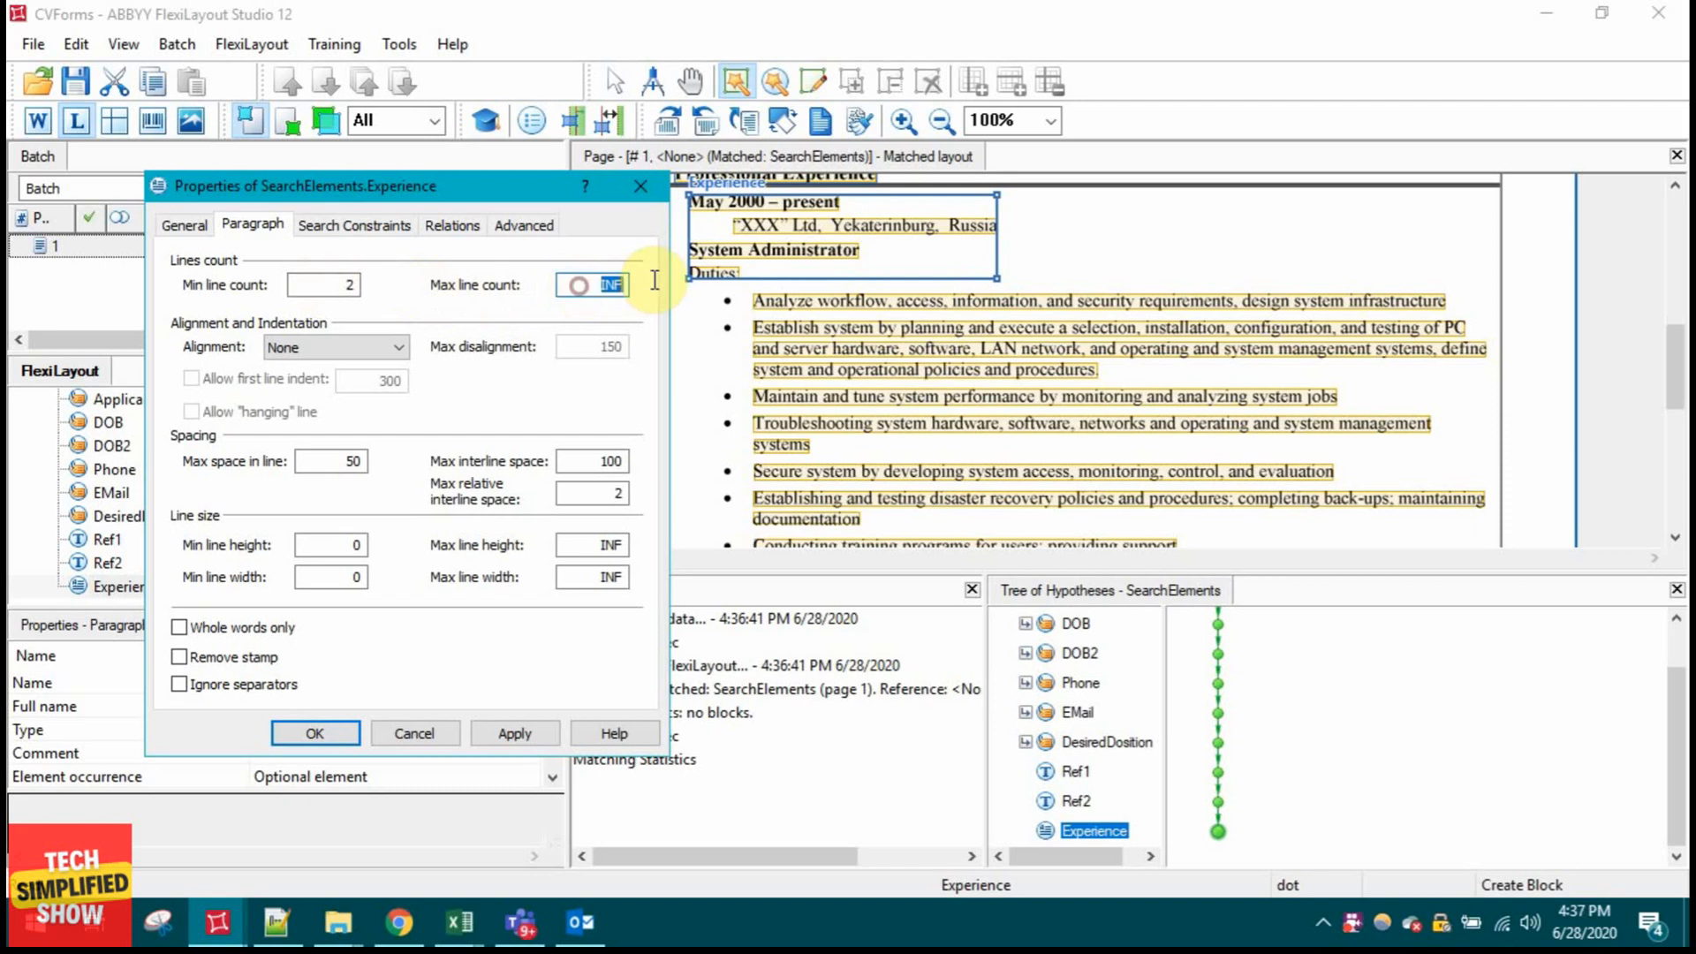
drag(652, 279, 580, 272)
text(30)
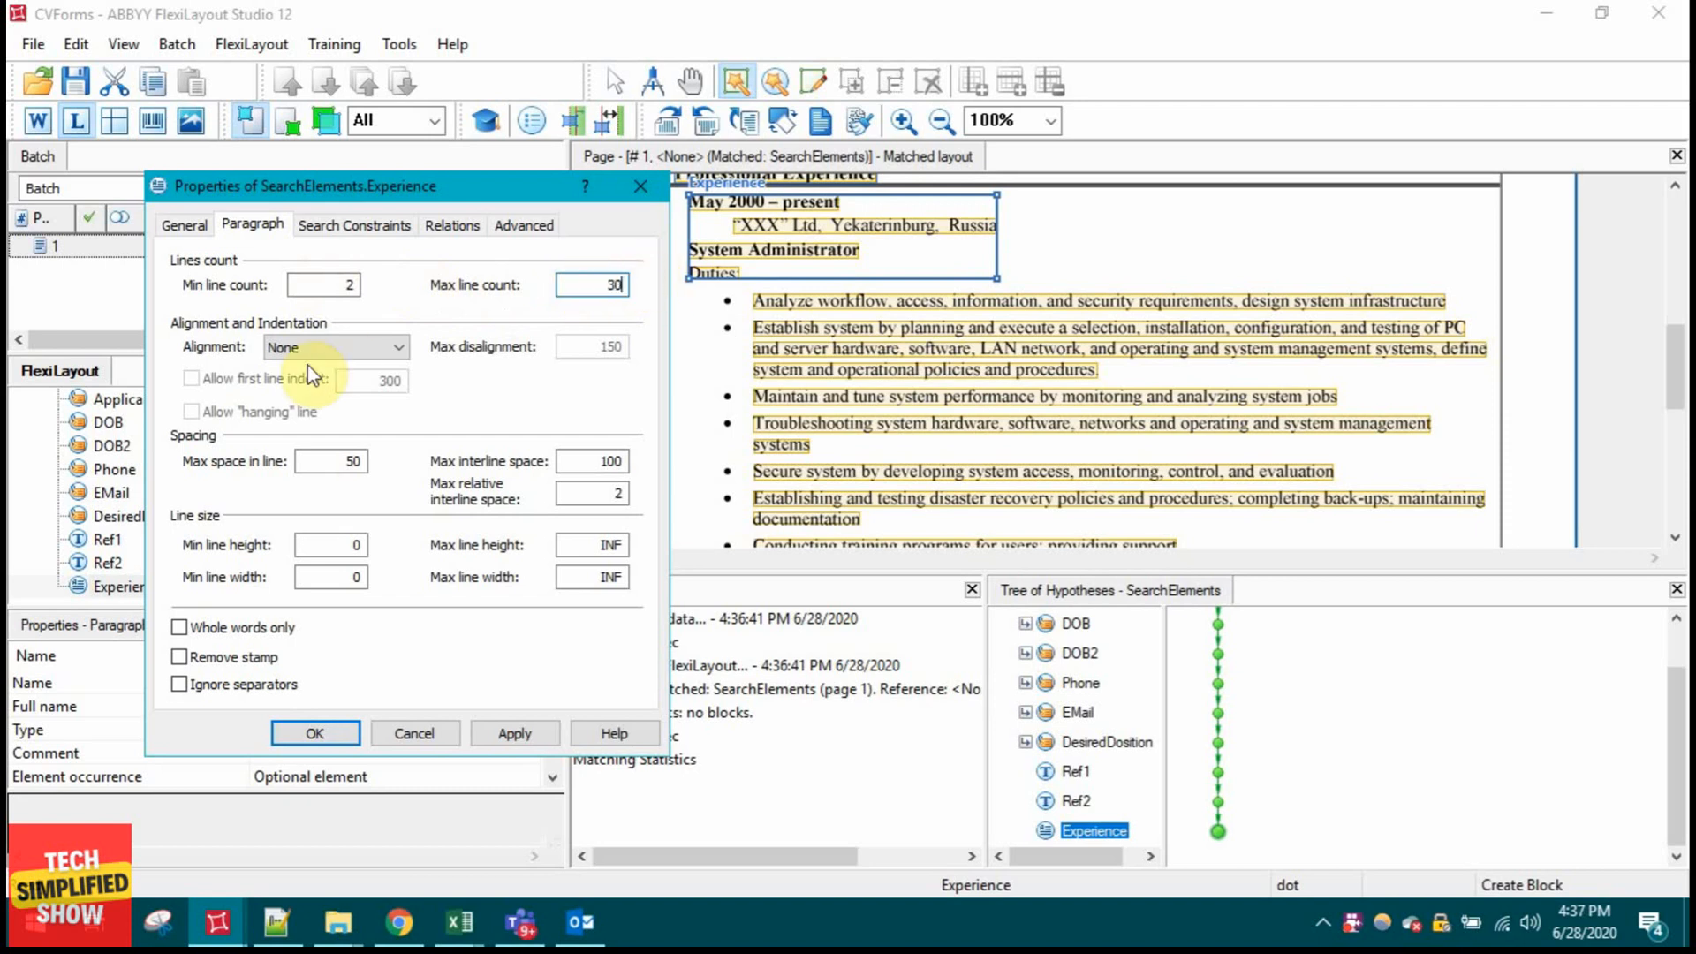
drag(341, 284, 385, 292)
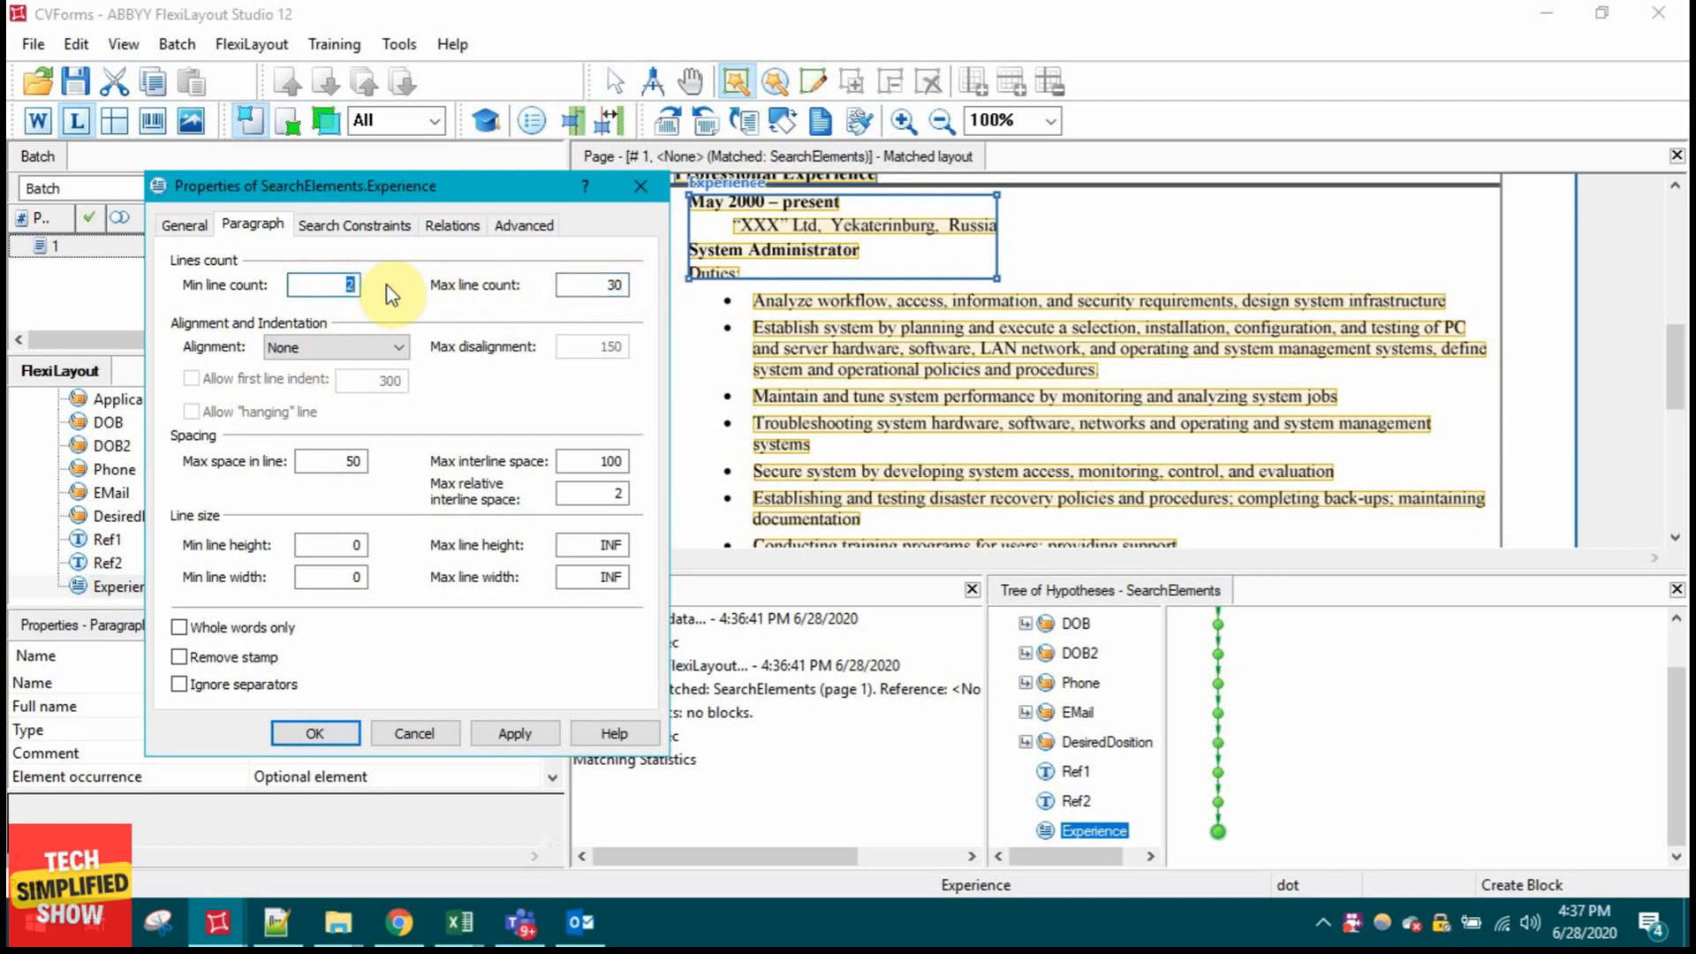
text(5)
click(327, 732)
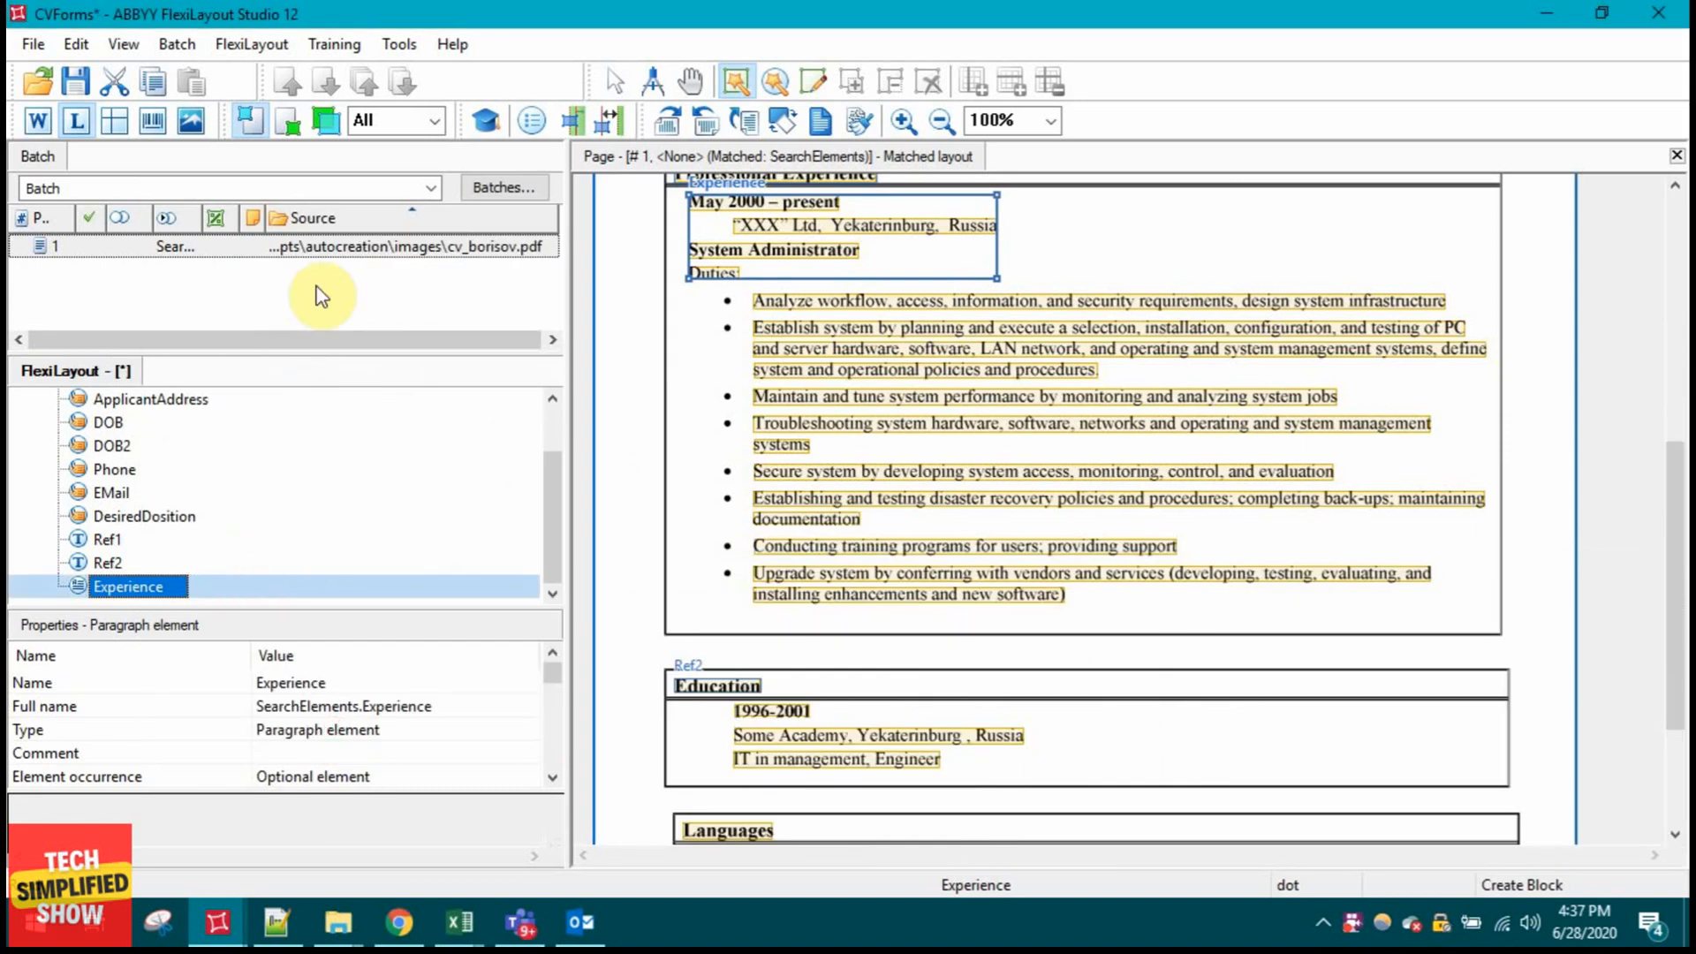
Step: Re-match page 1 of the batch with the updated FlexiLayout
click(325, 247)
right_click(336, 248)
click(431, 180)
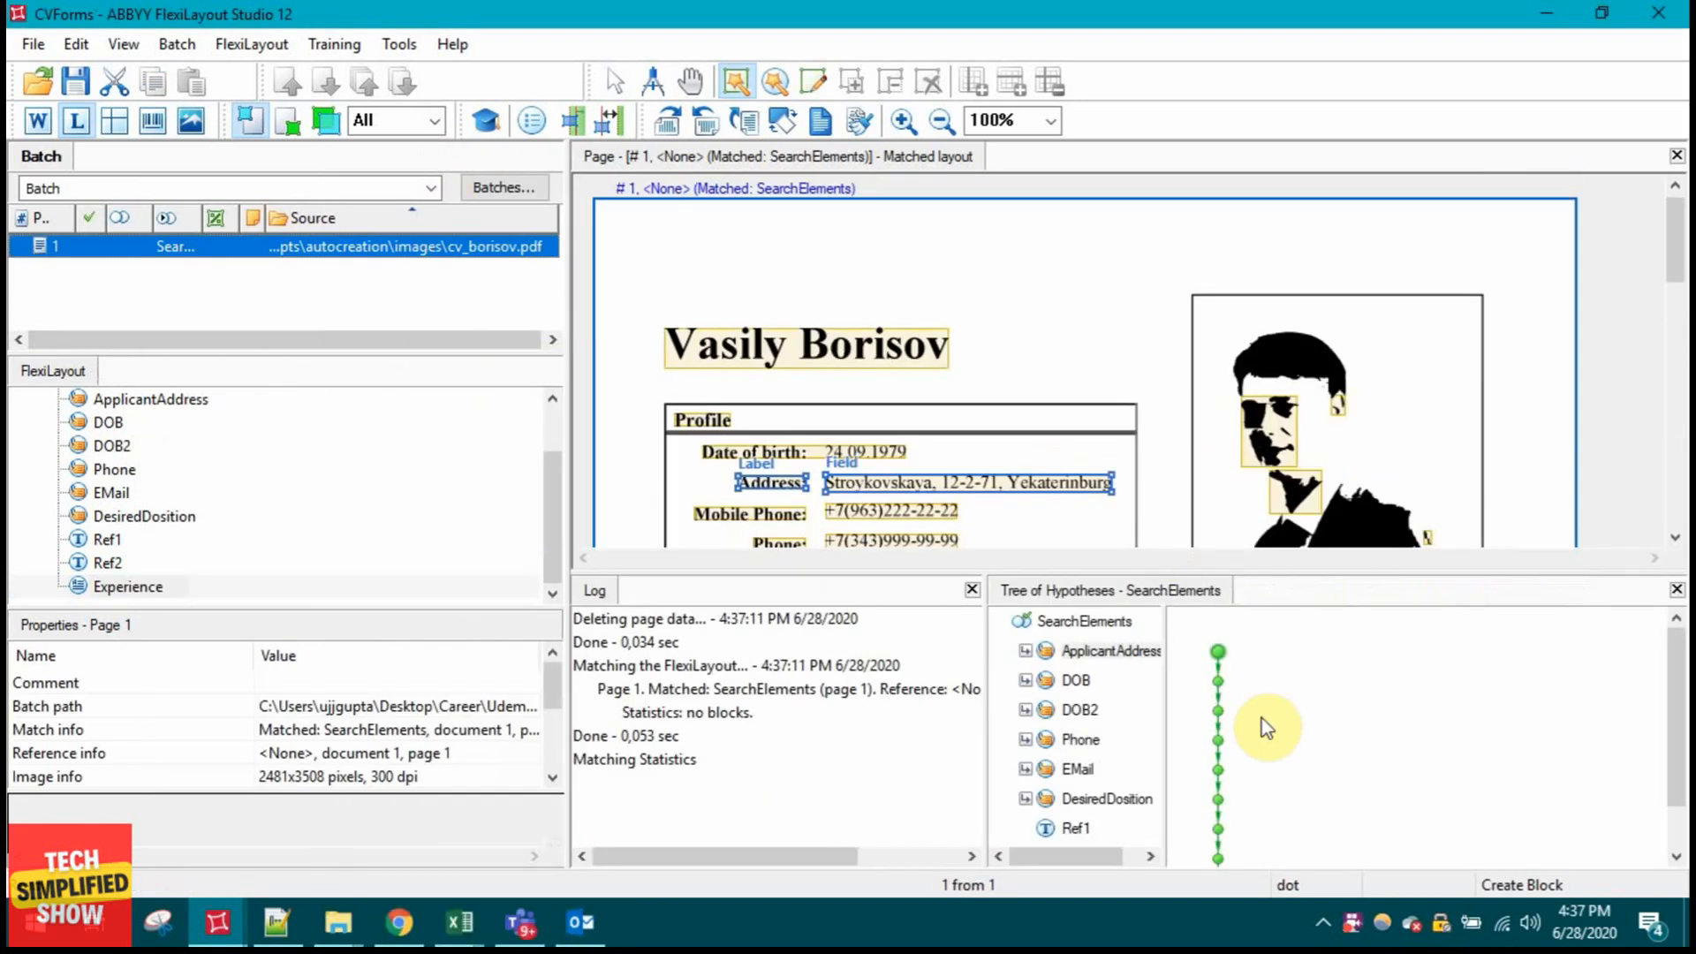
Step: Select the Experience hypothesis and inspect its captured Text covering the Duties list
click(1095, 831)
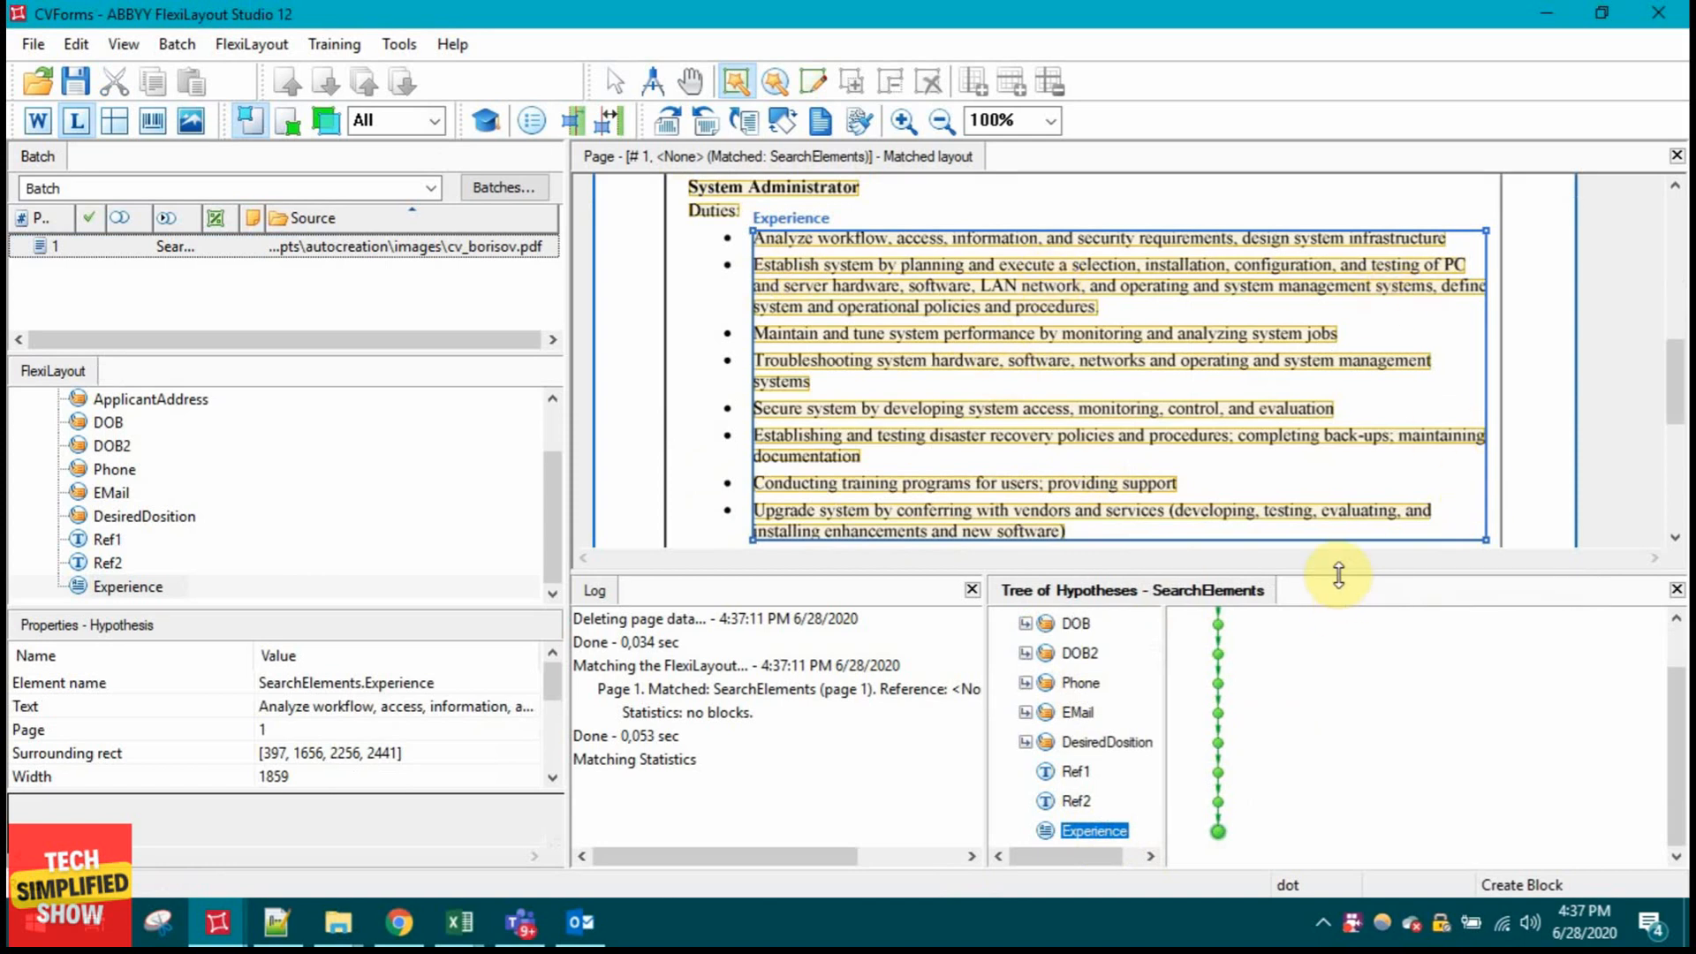
drag(1339, 575, 1338, 729)
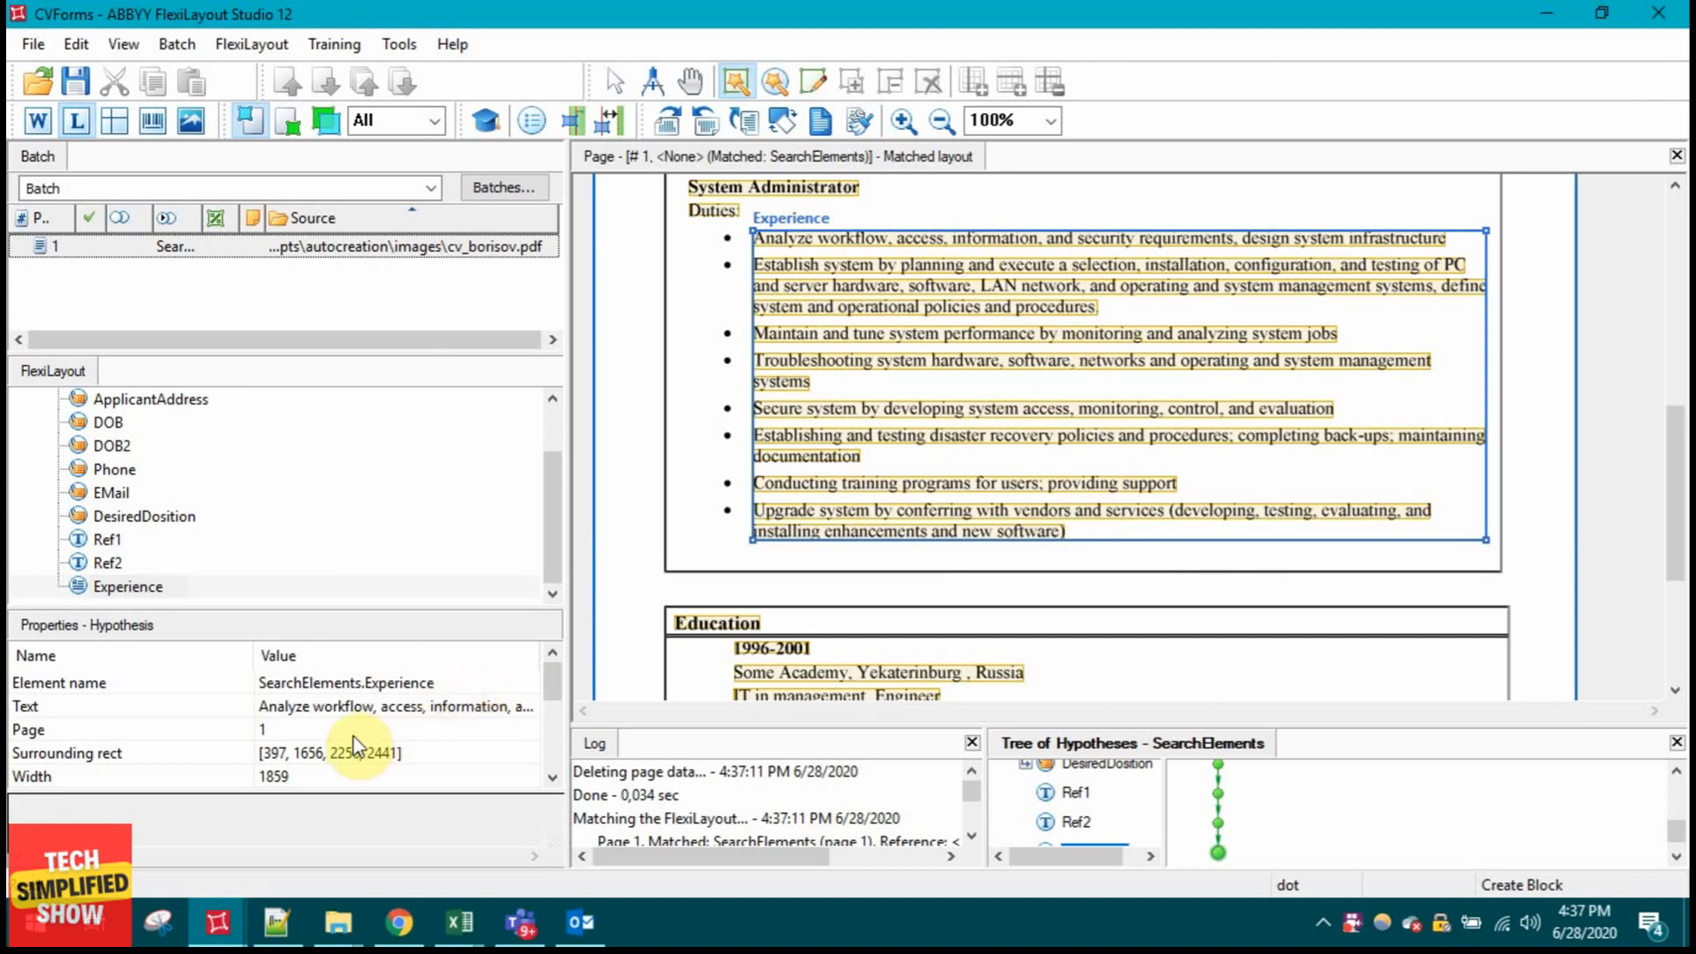
click(408, 709)
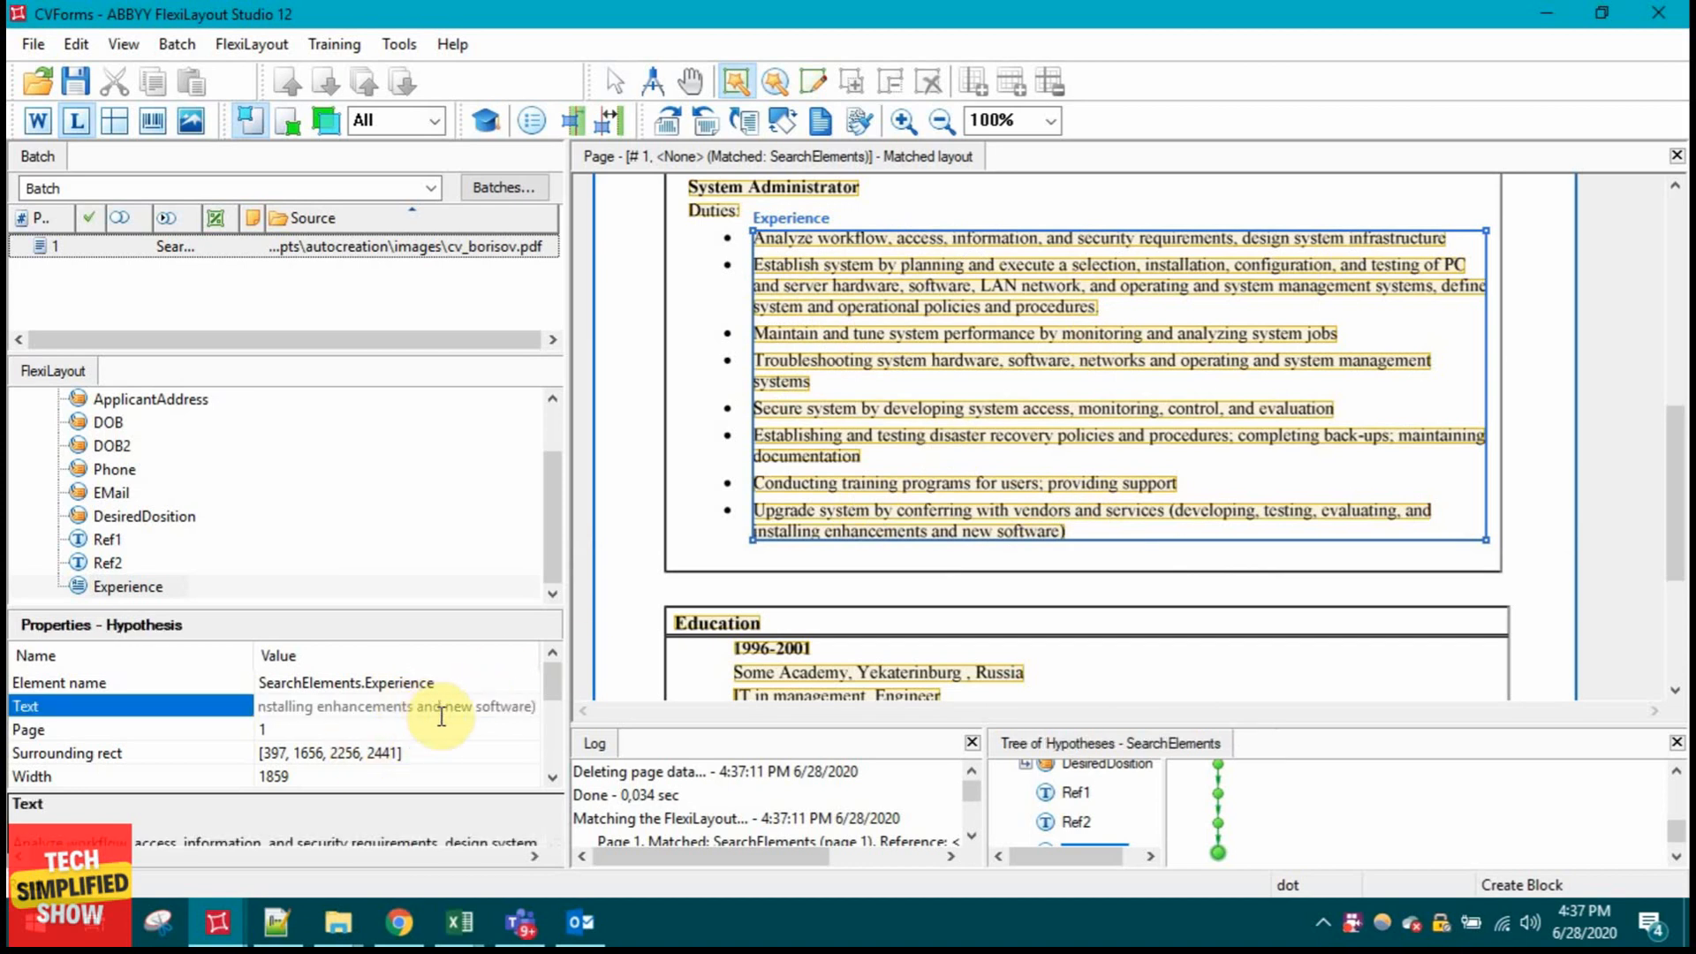
drag(523, 711, 30, 711)
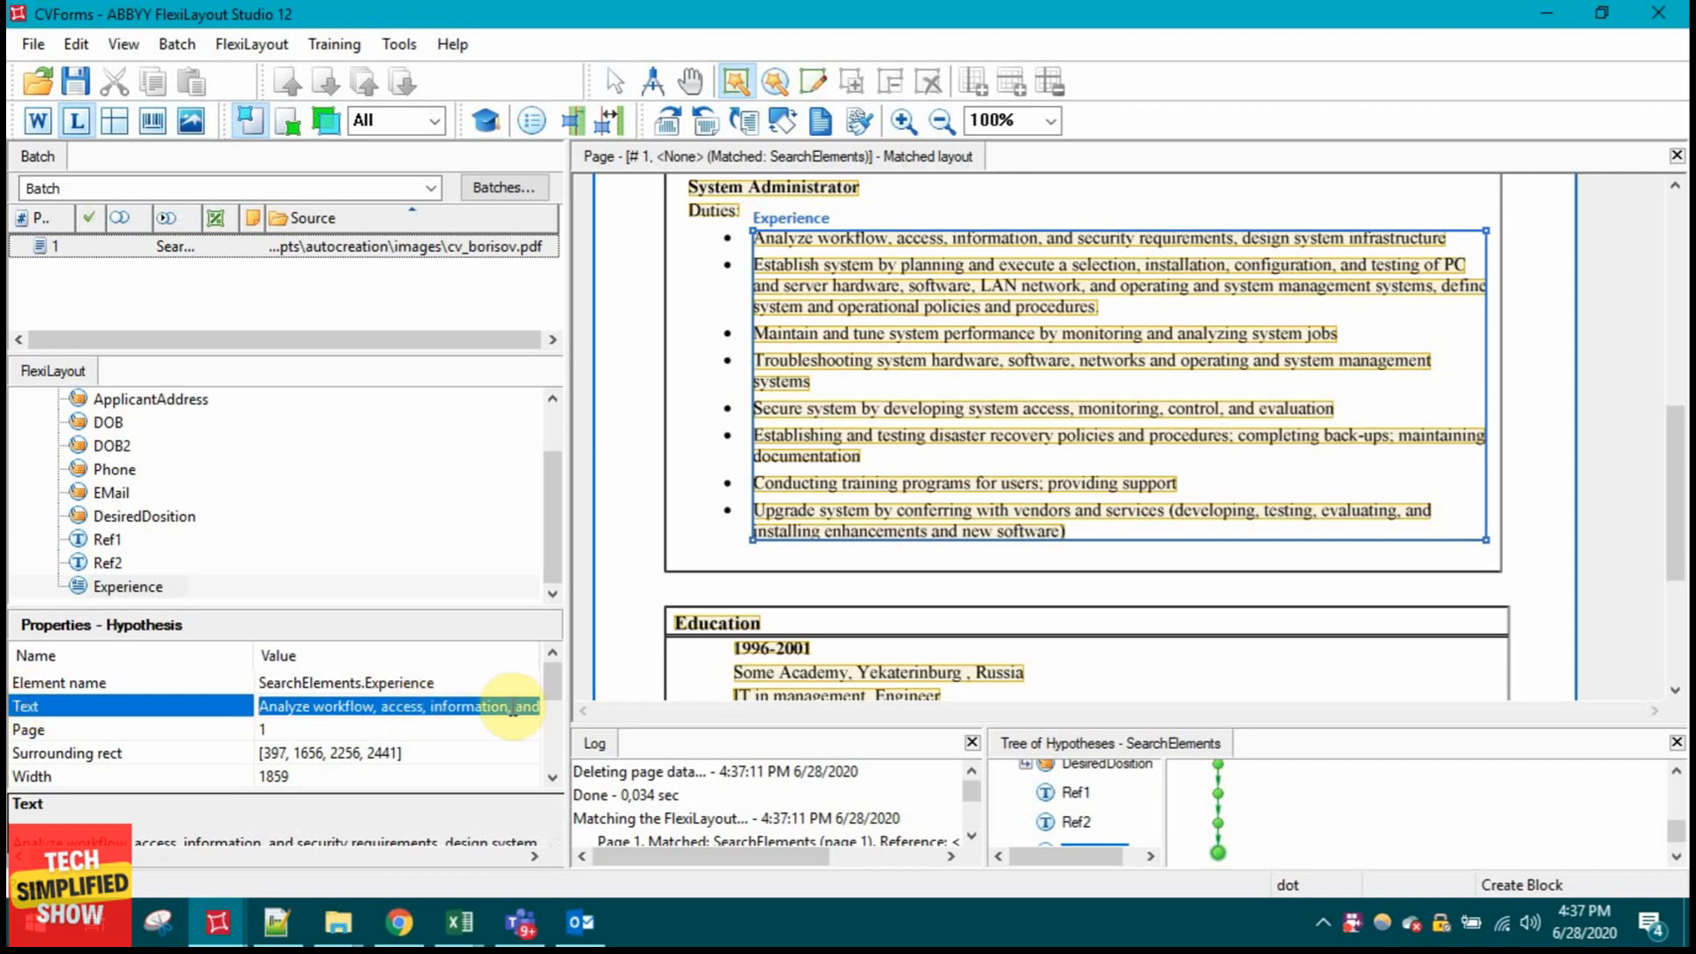
click(512, 709)
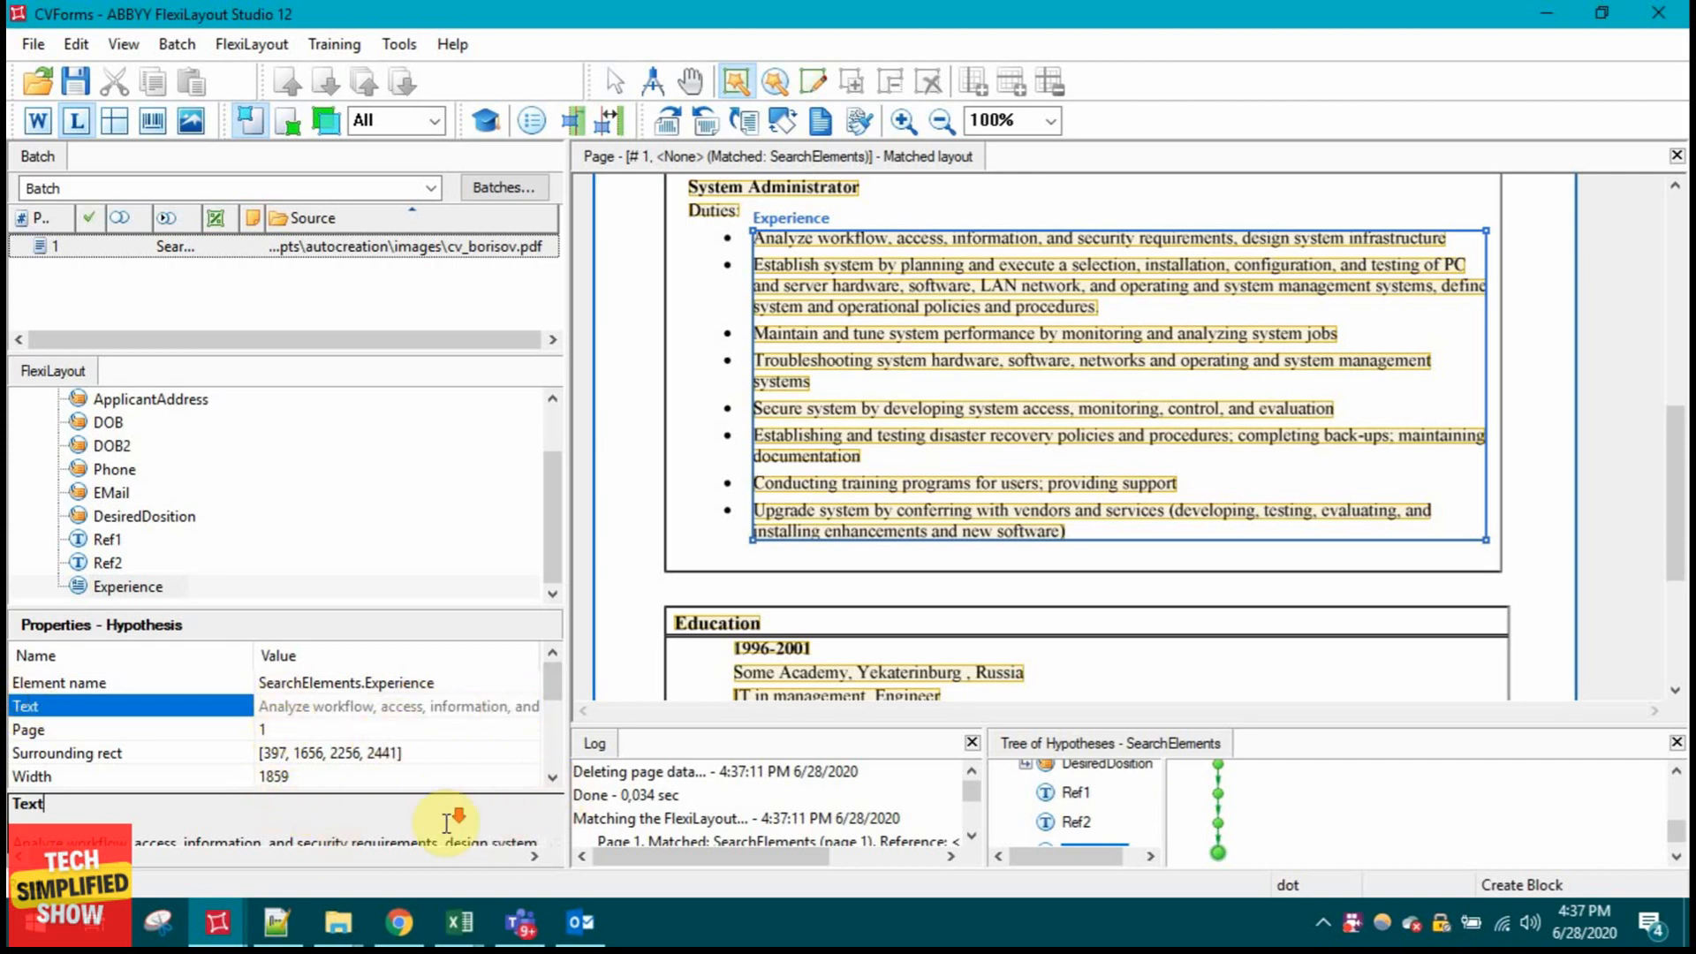
mouse_move(115, 858)
mouse_down()
mouse_move(522, 857)
mouse_move(88, 857)
mouse_up()
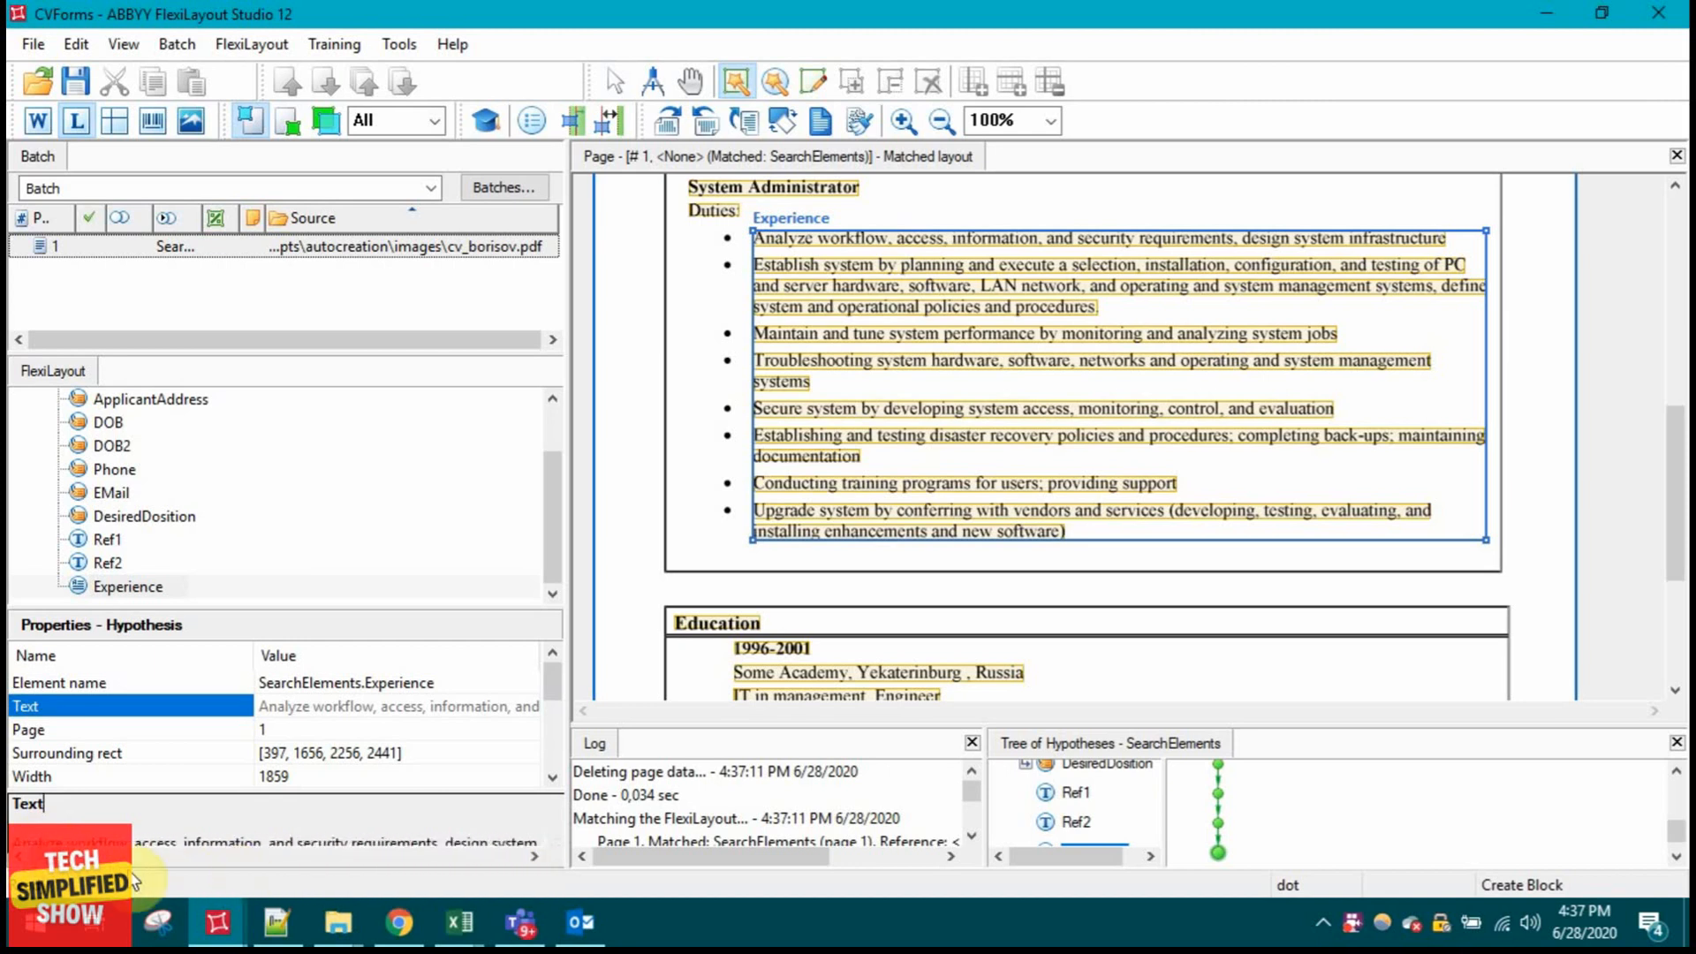
mouse_move(89, 856)
mouse_down()
mouse_move(537, 878)
mouse_move(88, 858)
mouse_up()
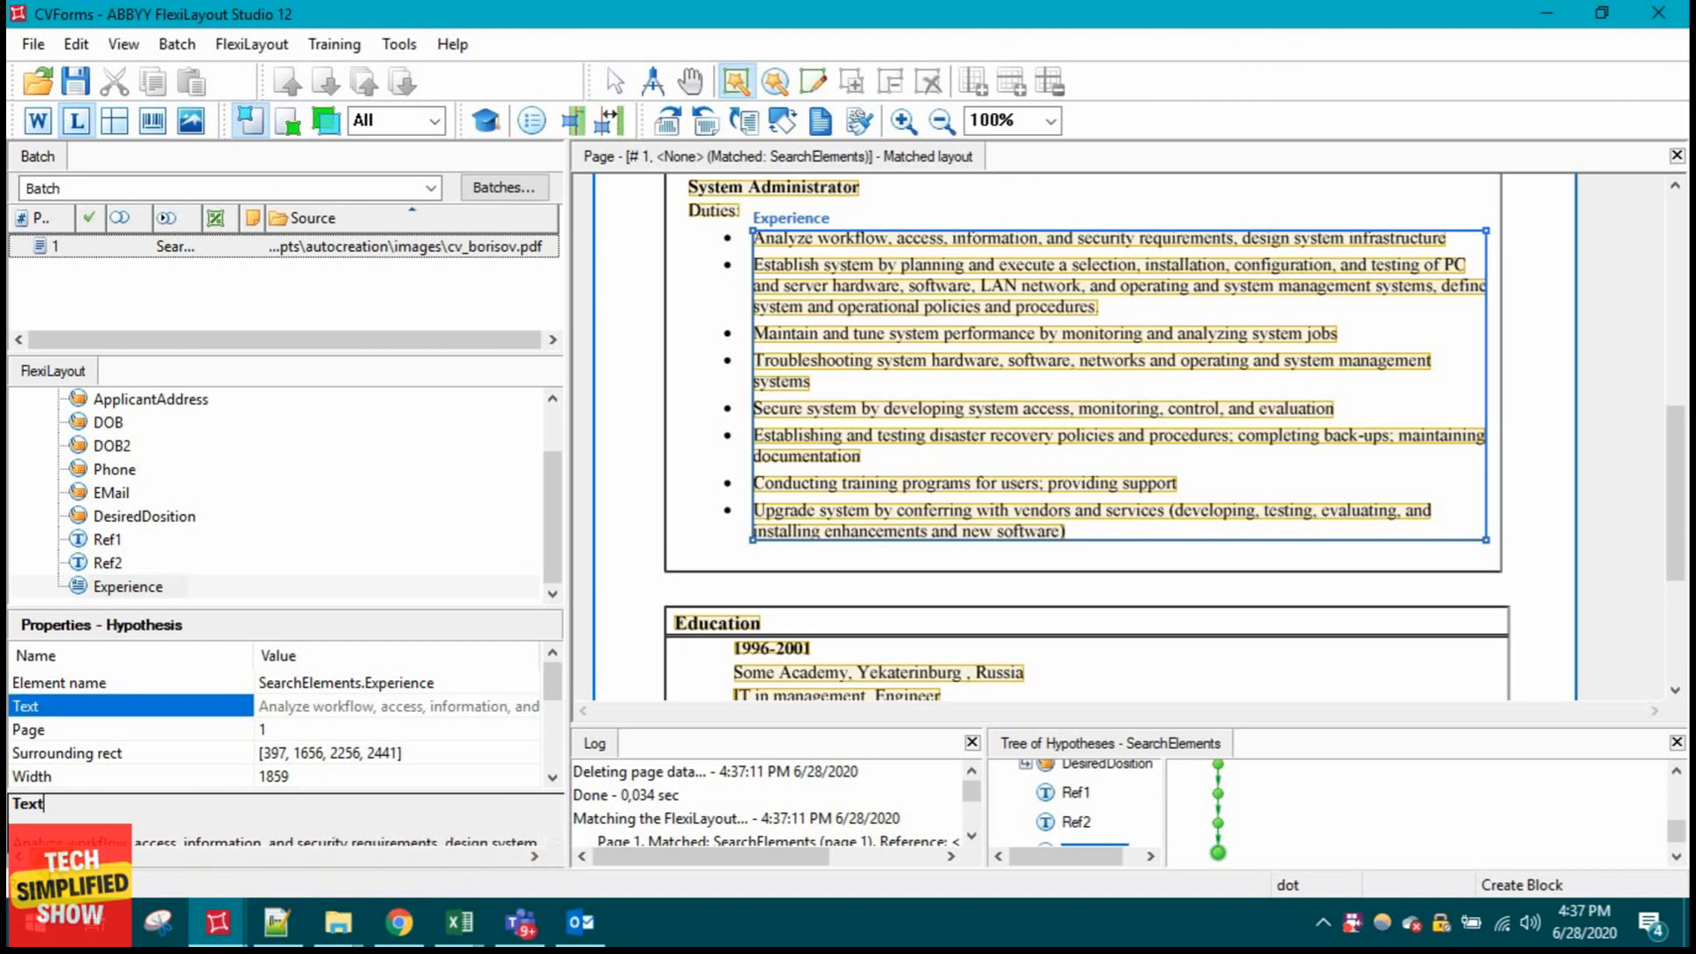